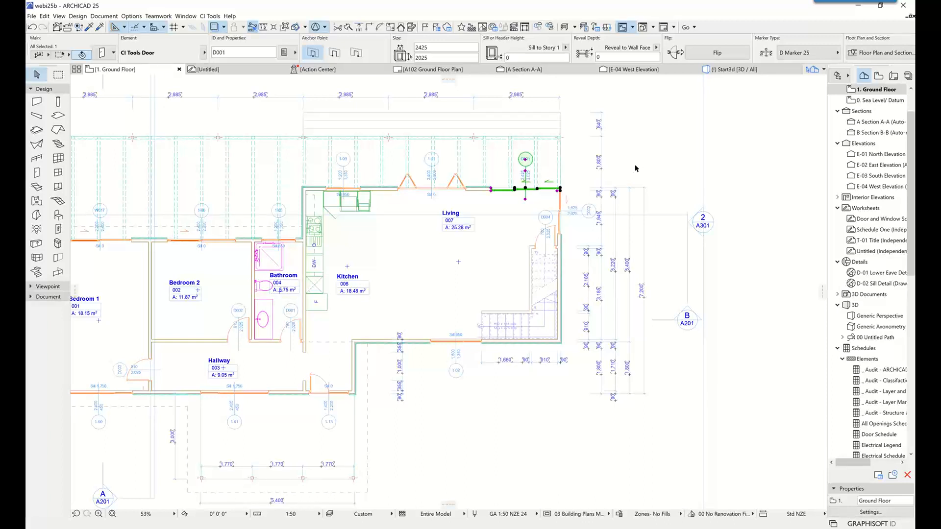
Clear the door selection and draw a single straight horizontal wall in the empty area east of the house plan.
middle_click_drag(561, 211, 527, 218)
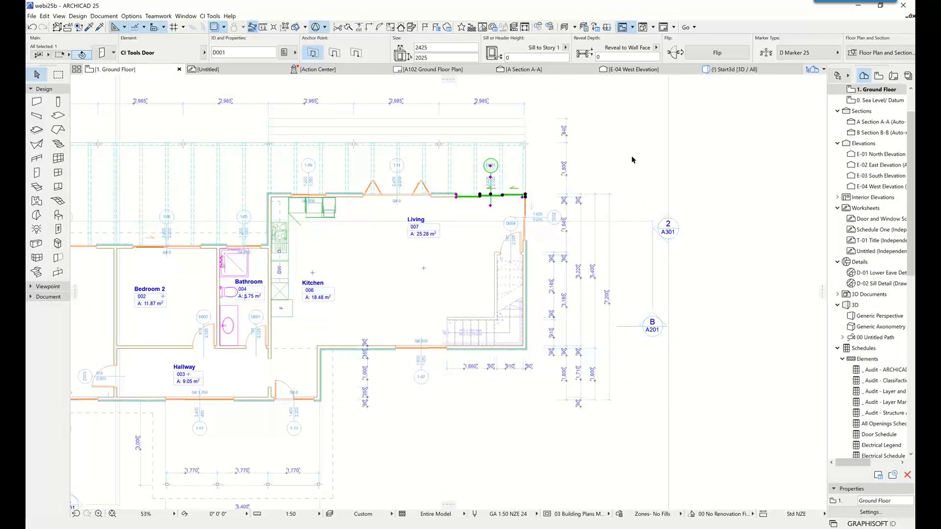
left_click(631, 157)
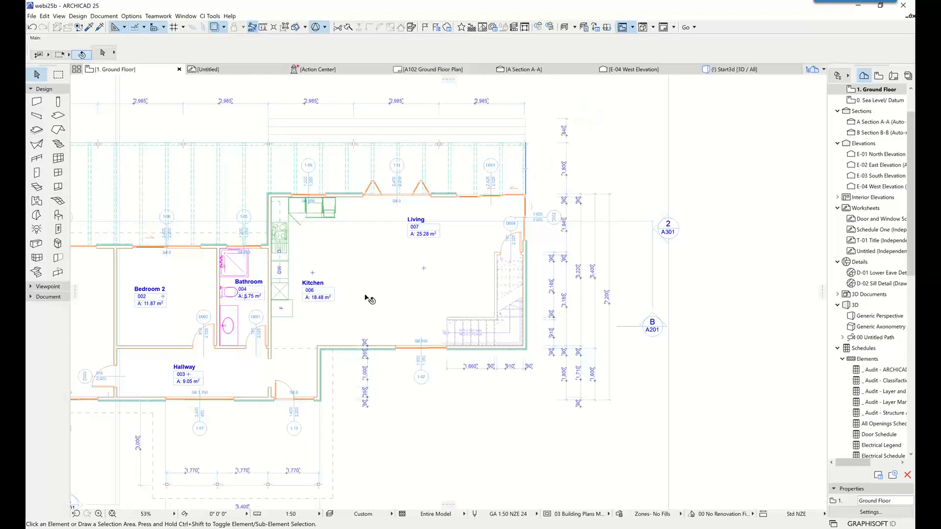
middle_click_drag(381, 303, 338, 152)
middle_click_drag(258, 243, 166, 230)
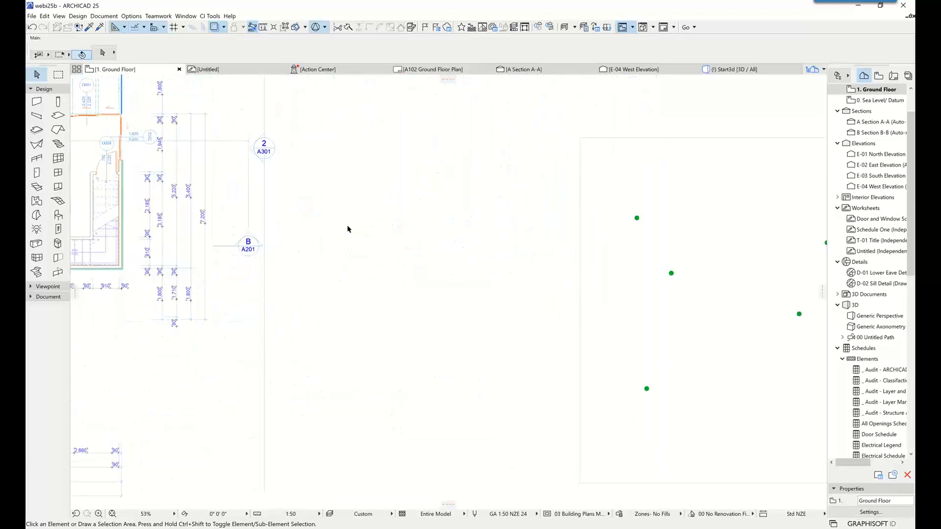
middle_click_drag(377, 239, 439, 256)
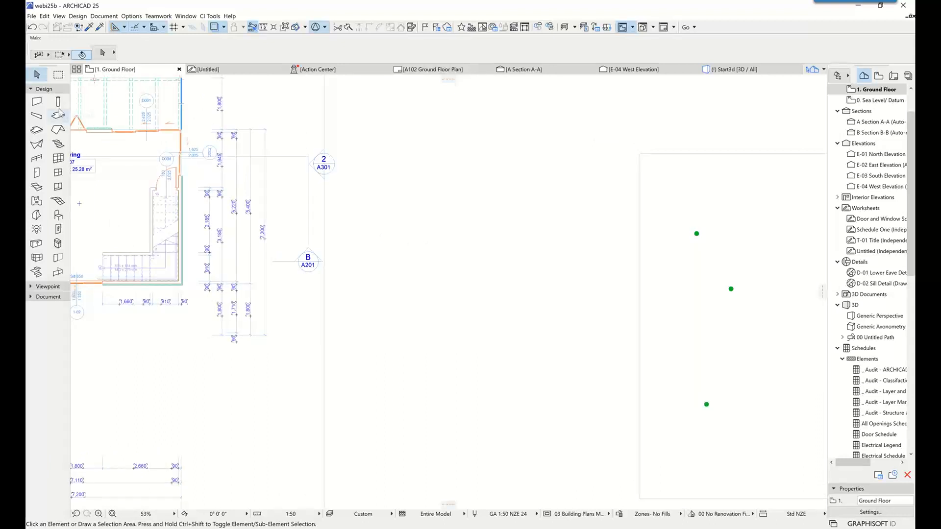
left_click(37, 101)
left_click(397, 225)
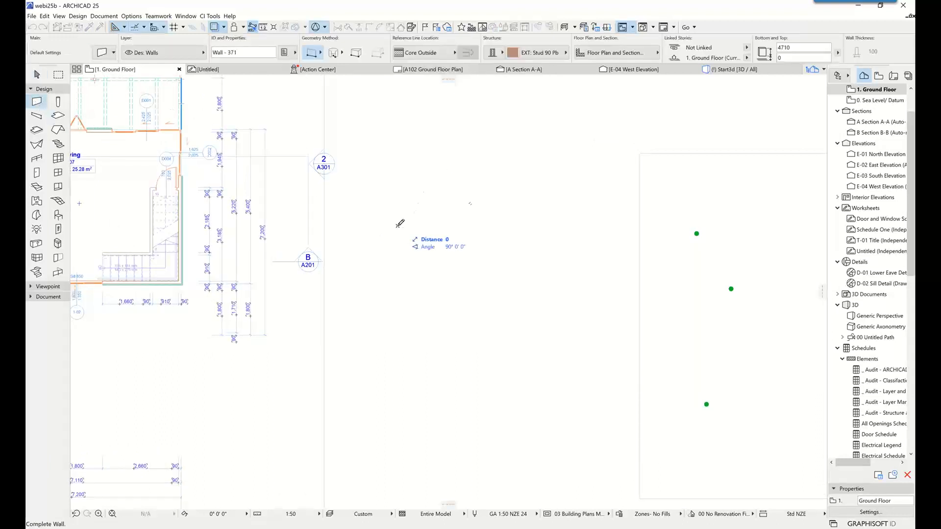
left_click(531, 225)
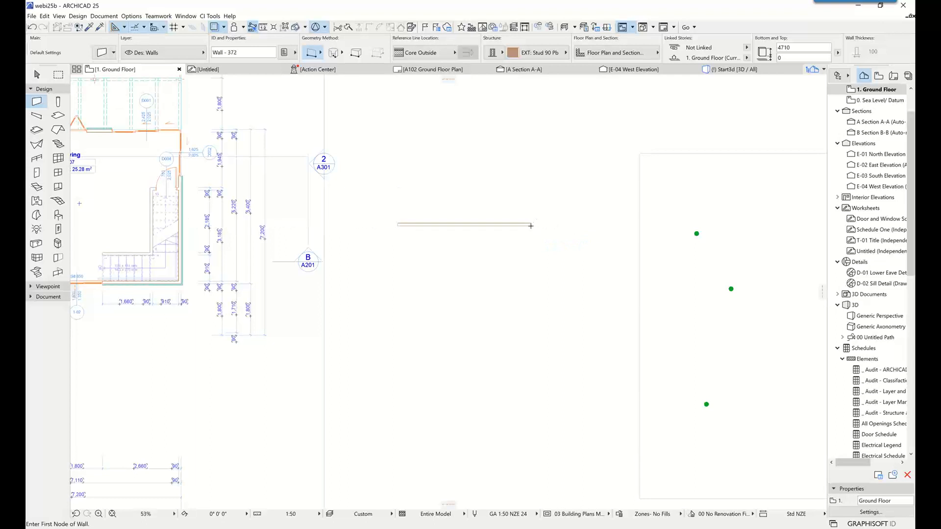
Open the Door default settings and set layout dimension A, the left sidelight width, to 600 in the key dimensions.
left_click(37, 172)
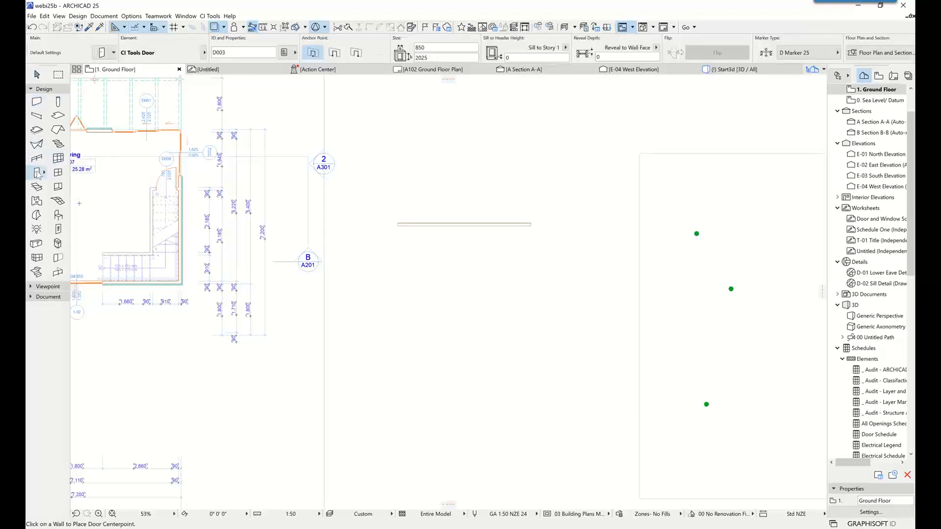
double_click(38, 172)
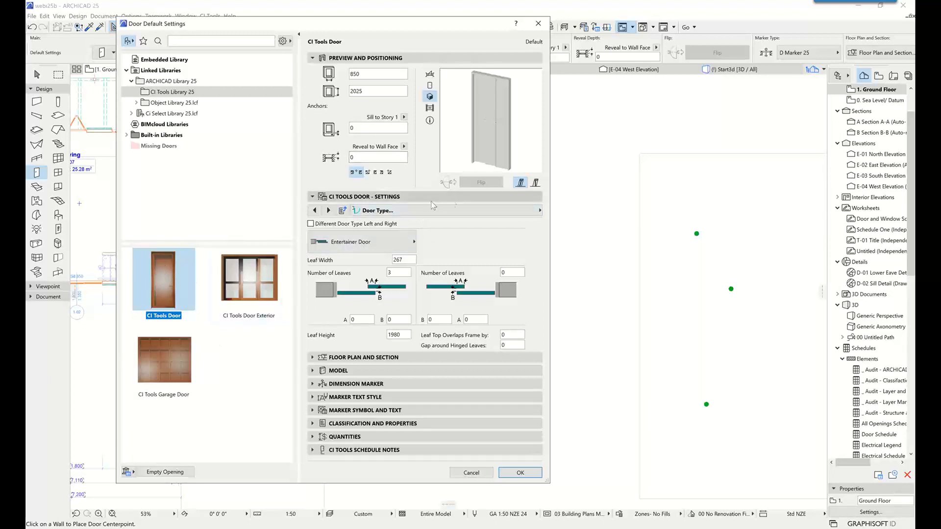
left_click(539, 210)
scroll(563, 201, "up", 1)
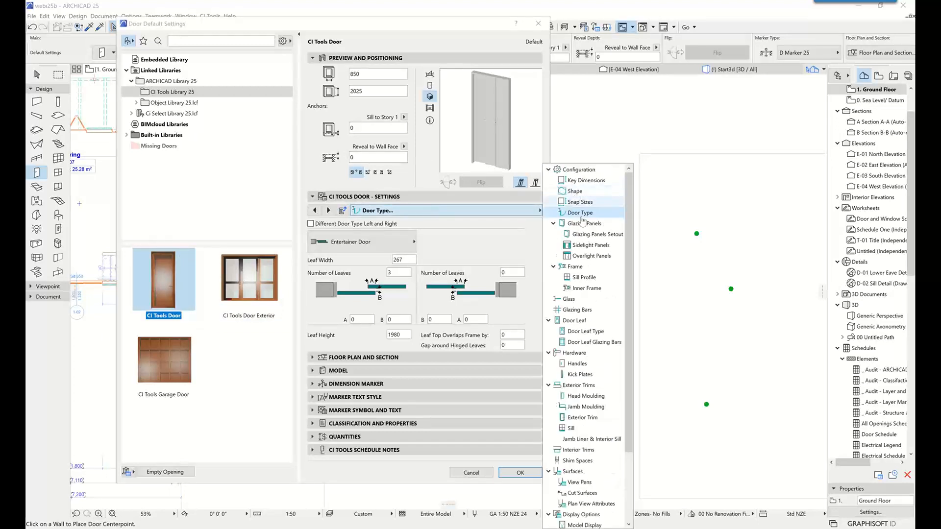
left_click(590, 244)
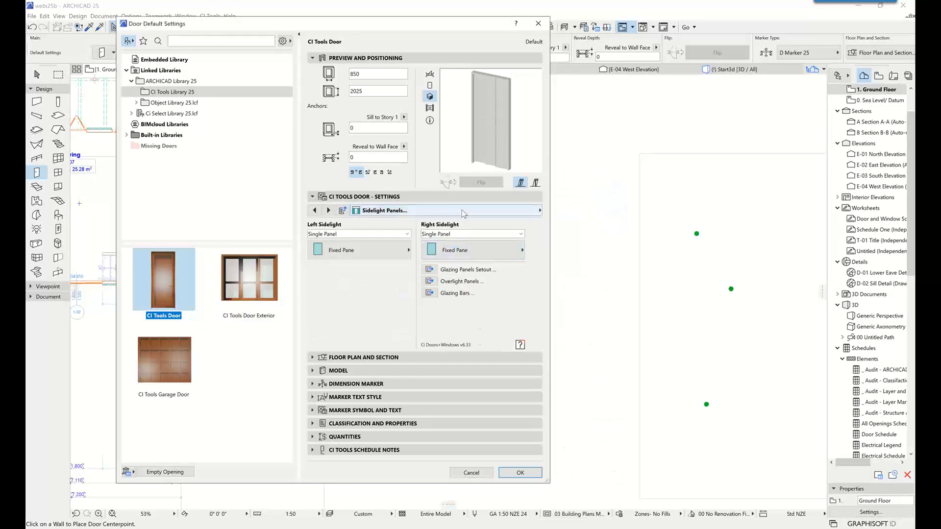
left_click(477, 212)
scroll(575, 220, "up", 2)
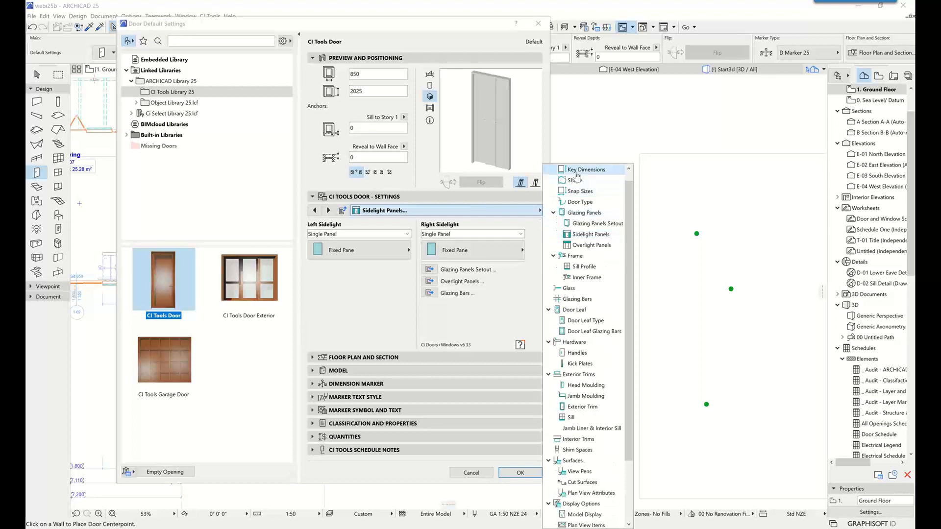
left_click(574, 171)
type("600")
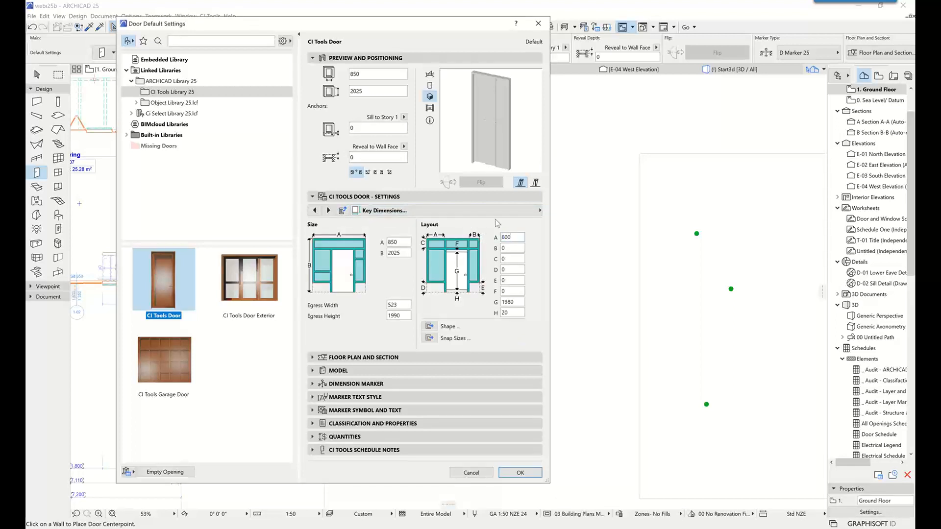
left_click(519, 245)
Change the left sidelight panel of the door to Louvres.
left_click(488, 210)
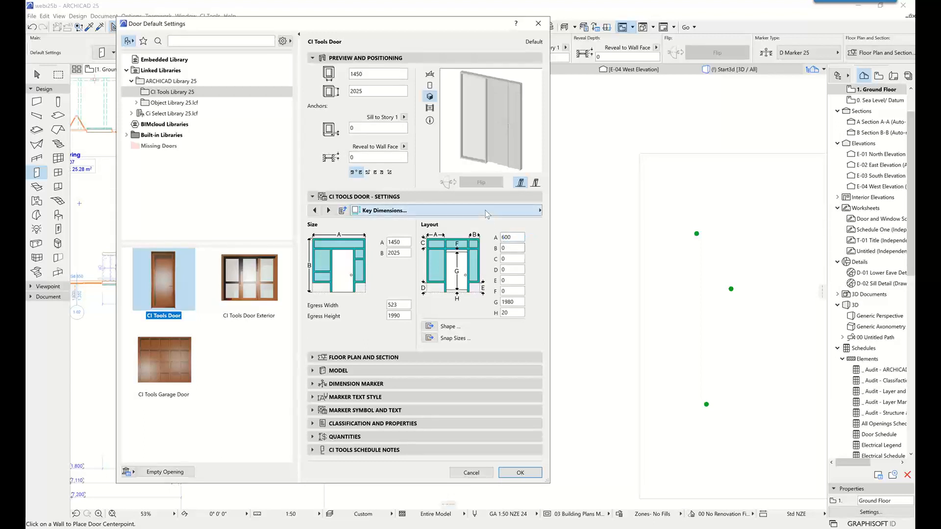
left_click(583, 235)
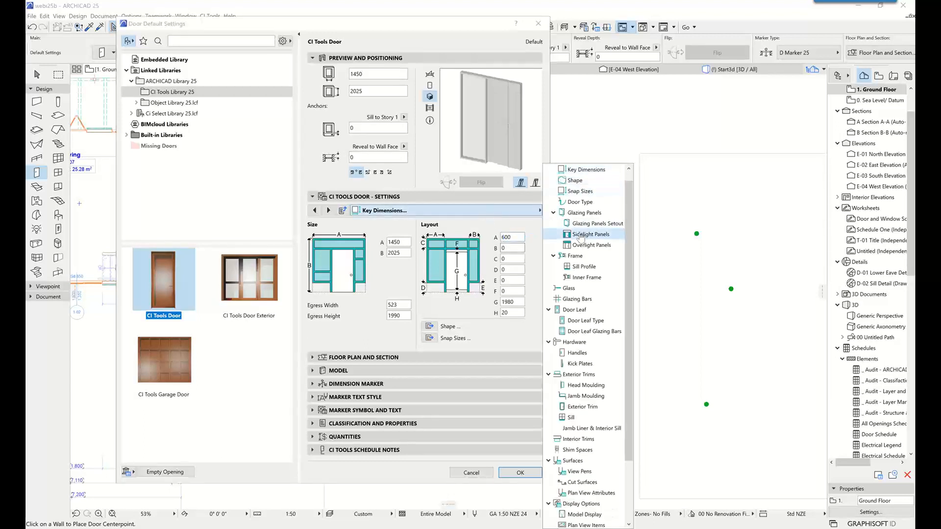
left_click(356, 252)
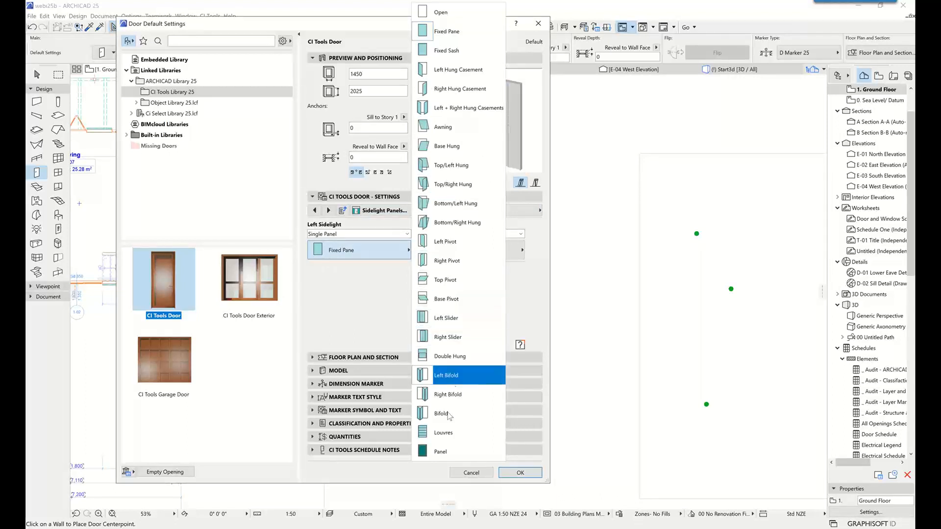
left_click(443, 432)
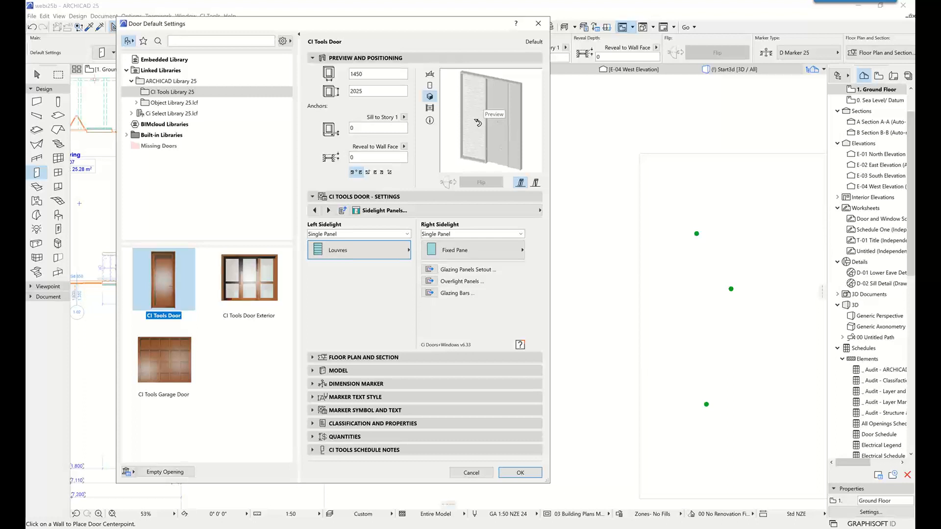
Review the door leaf type settings and change the door type to Single Swing.
left_click(459, 213)
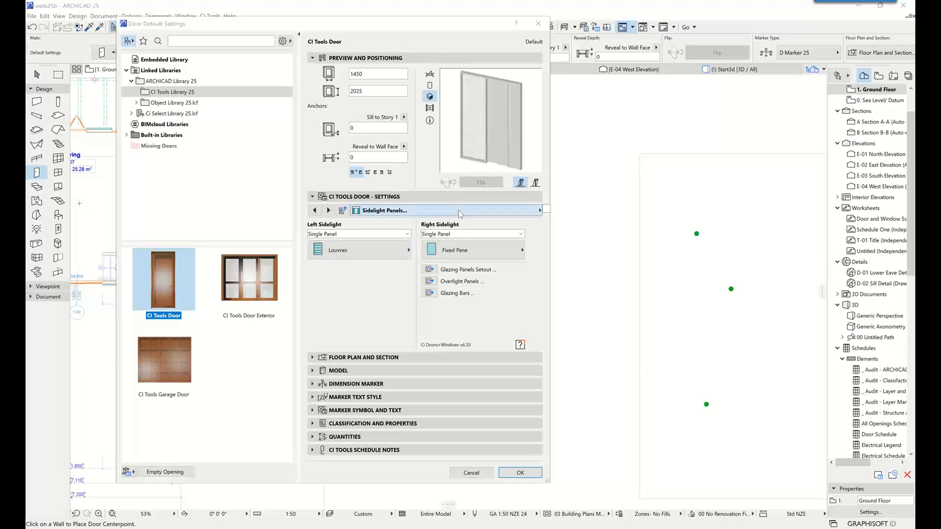
scroll(578, 196, "up", 3)
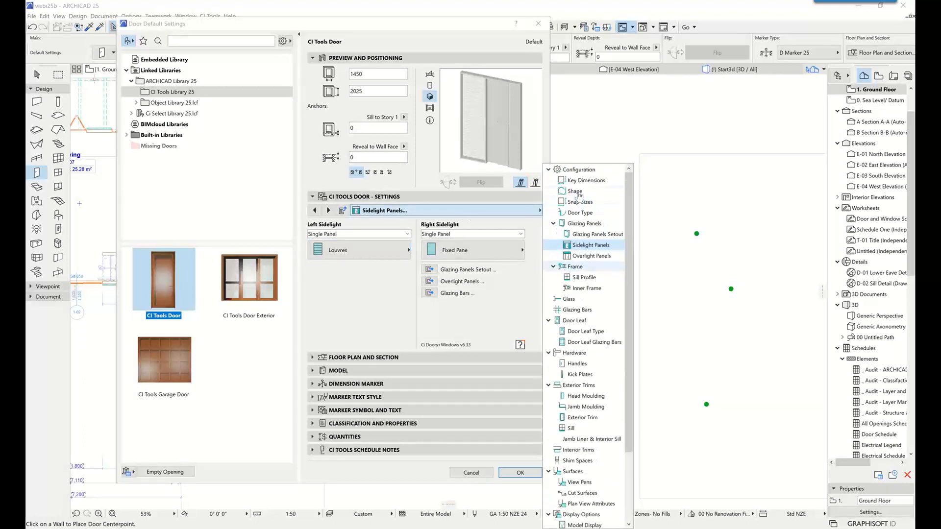
left_click(574, 321)
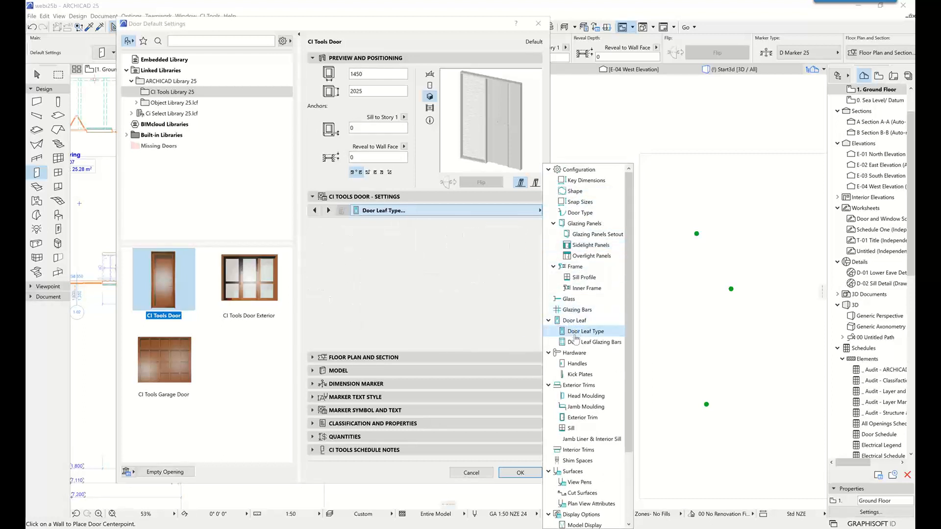
left_click(576, 332)
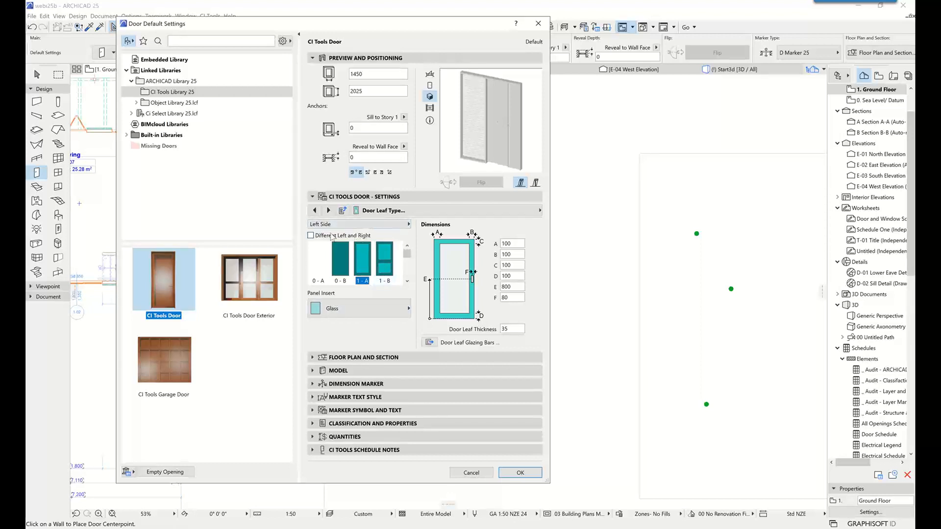
left_click(413, 211)
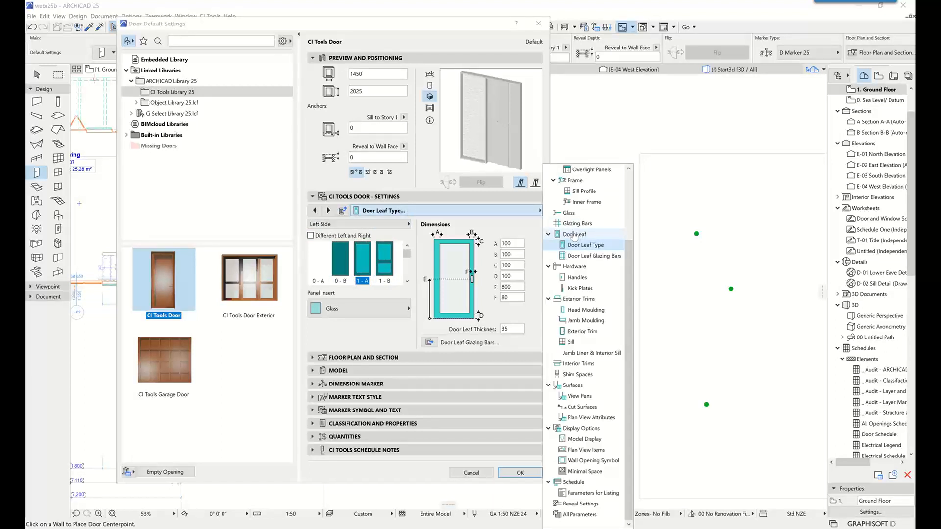
scroll(574, 237, "up", 2)
left_click(580, 191)
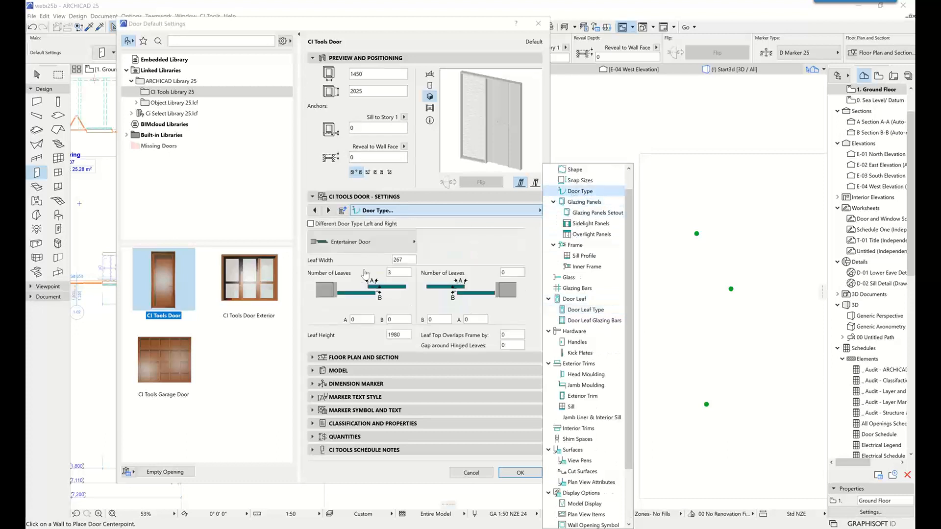
left_click(367, 241)
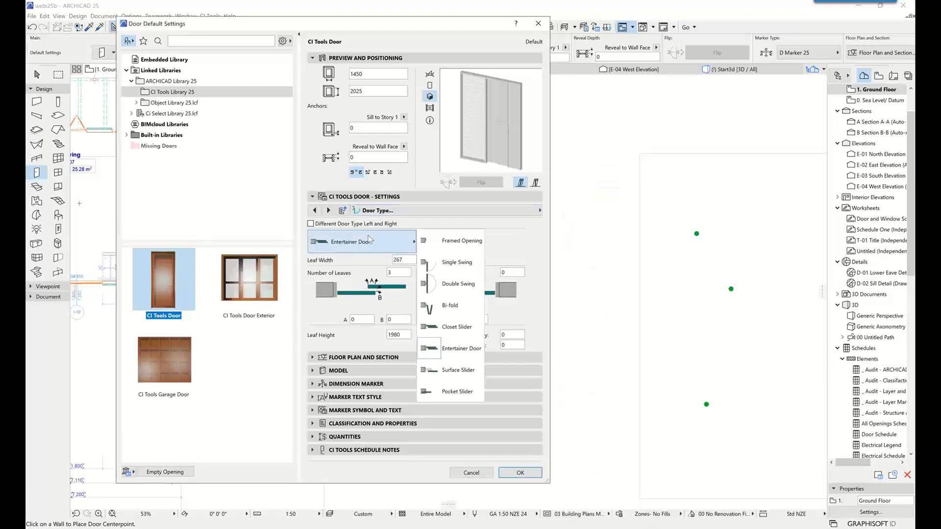
left_click(458, 261)
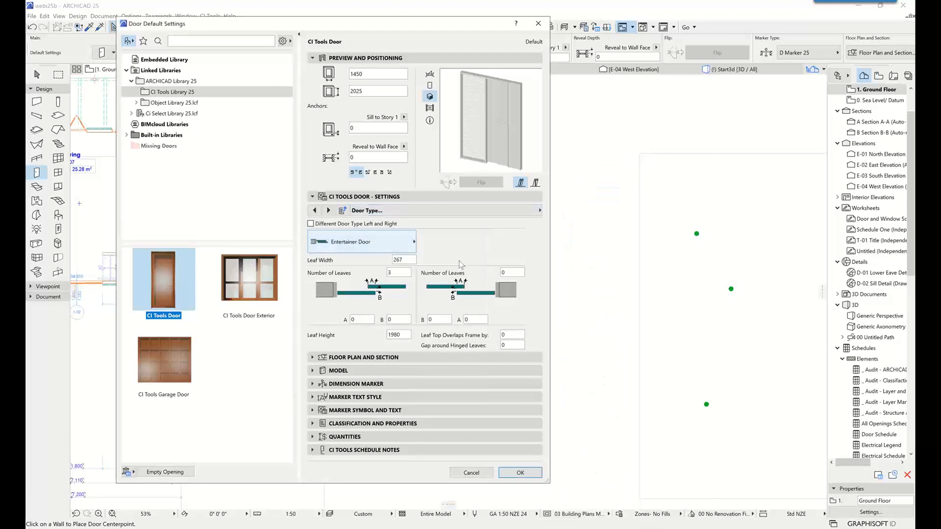
left_click(492, 212)
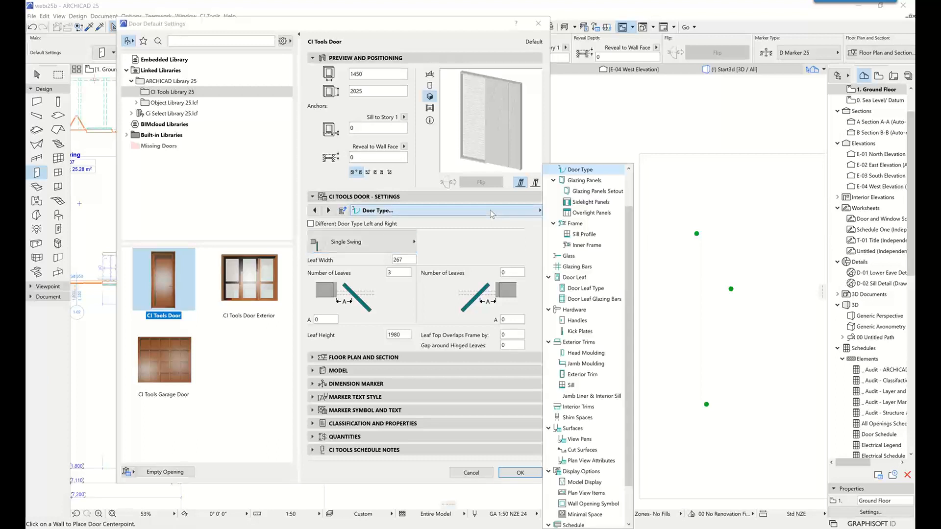
left_click(491, 212)
Set the left number of leaves to 1 and the overall door width to 1800, and apply the settings.
double_click(391, 272)
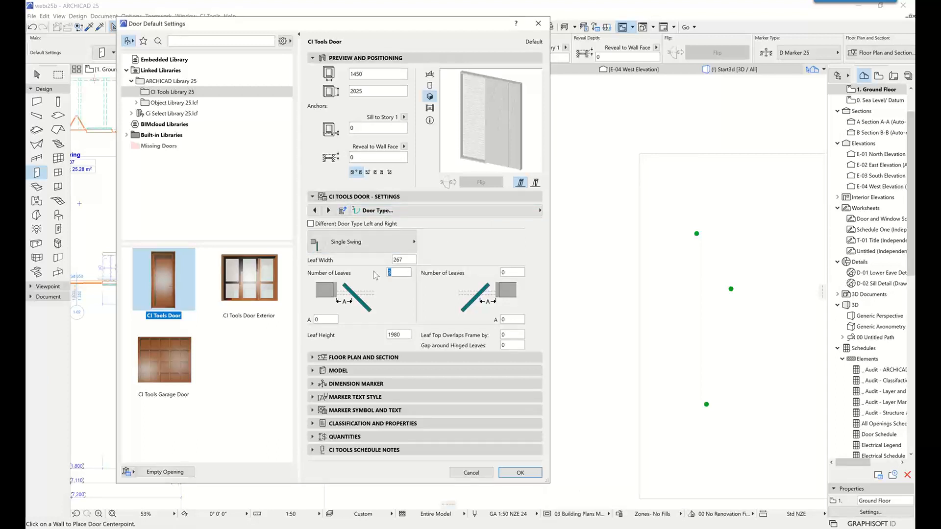
type("1")
key("Return")
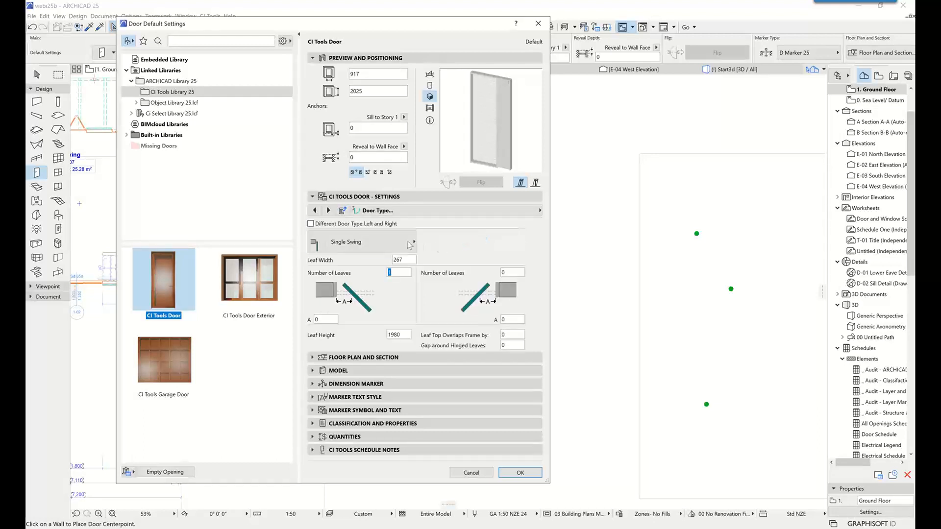
double_click(367, 74)
type("1800")
key("Return")
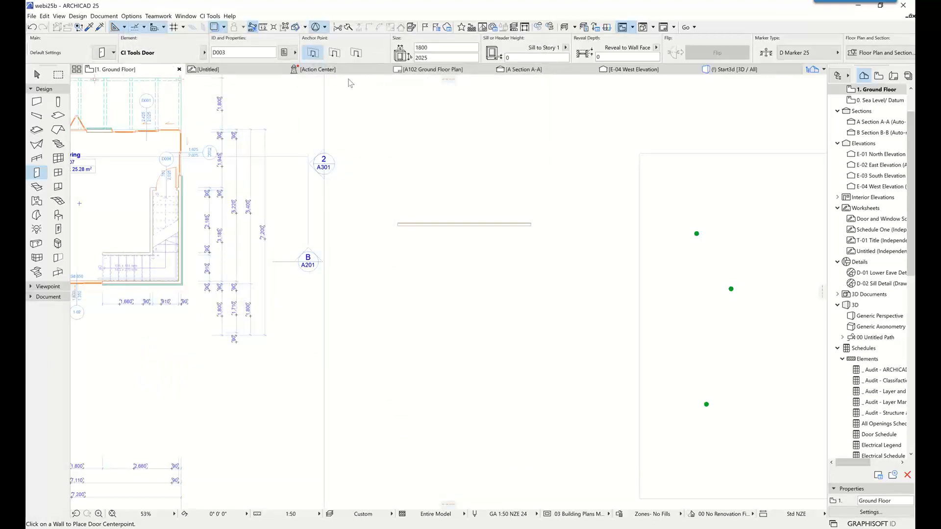
Reopen the door default settings and try 800 and then 1200 for layout dimension A in the key dimensions.
left_click(100, 53)
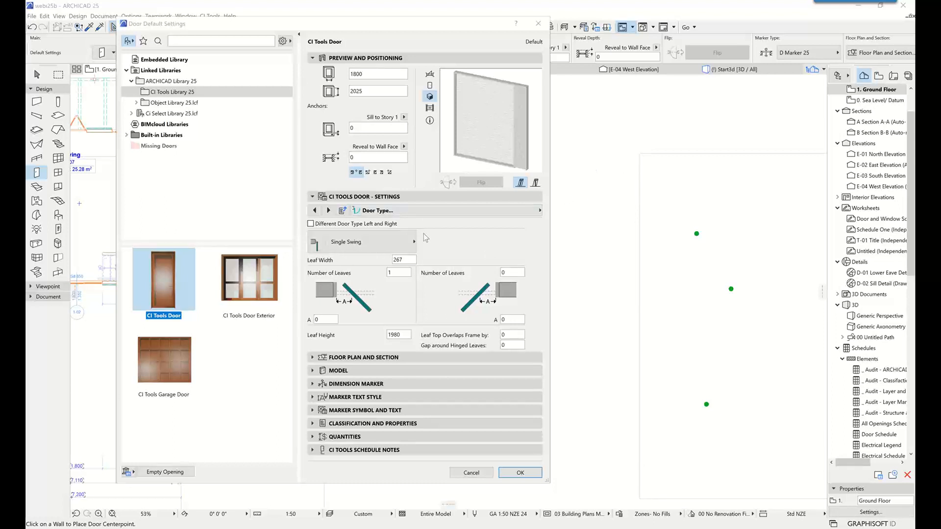
left_click(474, 212)
scroll(588, 239, "up", 2)
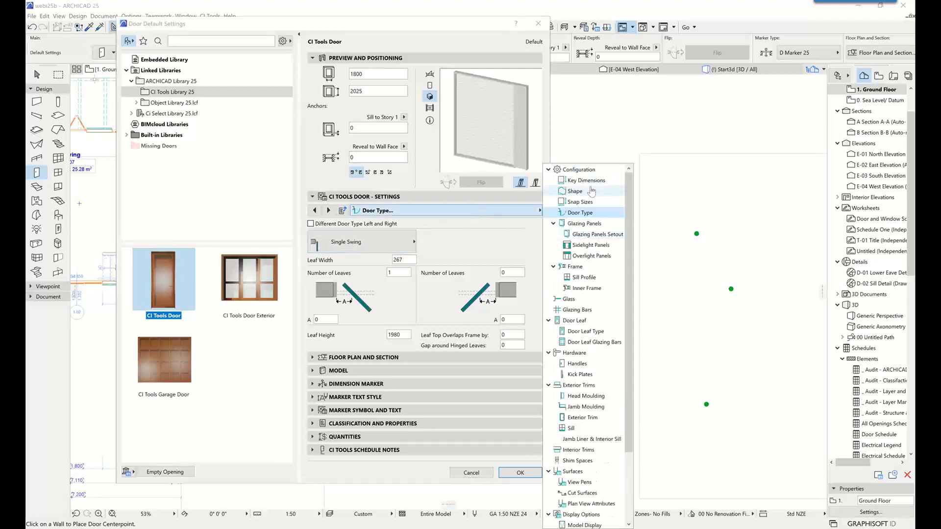
left_click(584, 180)
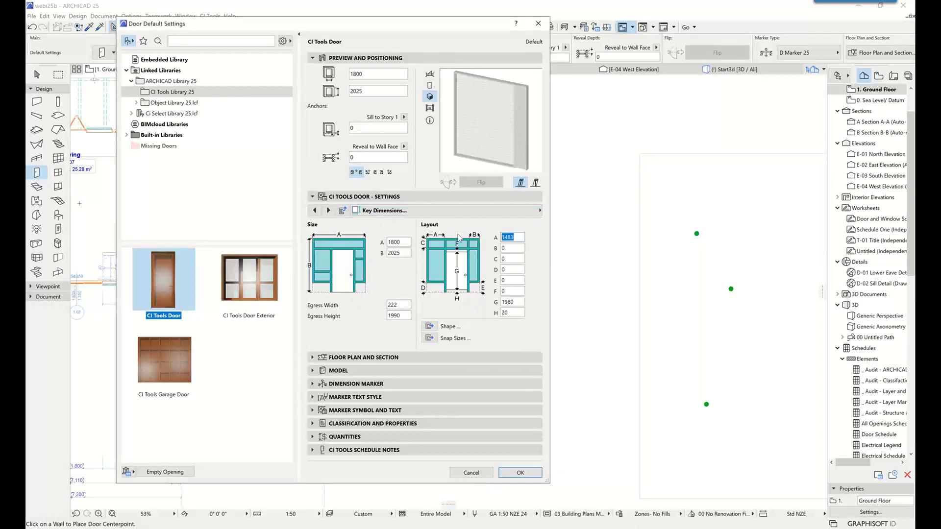
type("800")
left_click(512, 248)
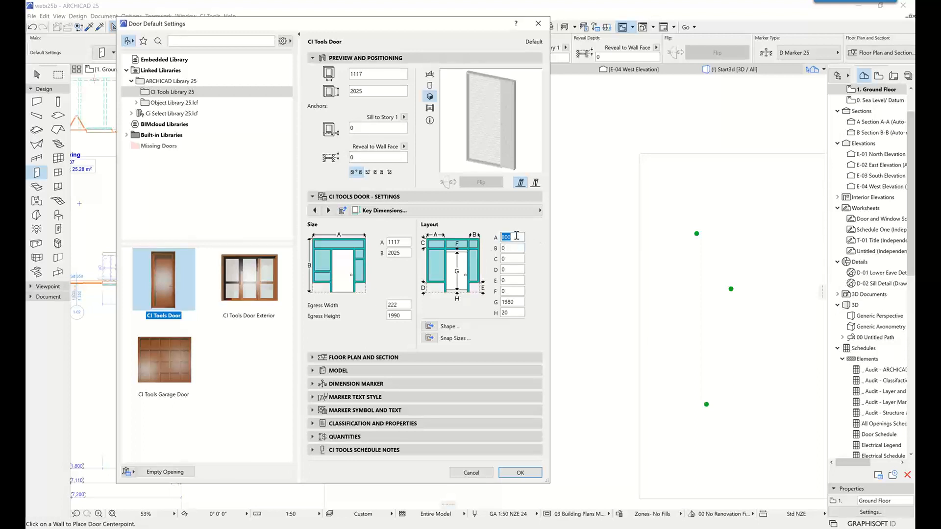
type("12")
left_click(519, 248)
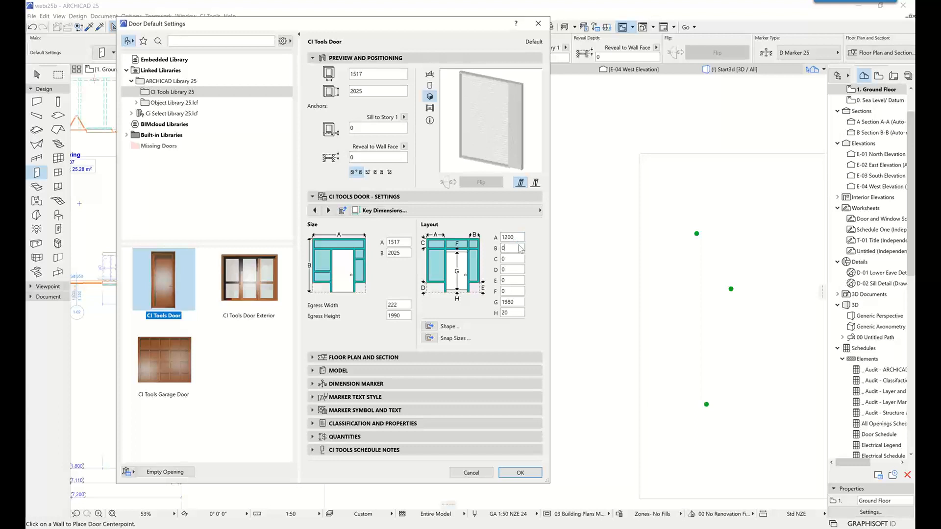
Reset the CI Tools Door library object to its default settings.
right_click(163, 278)
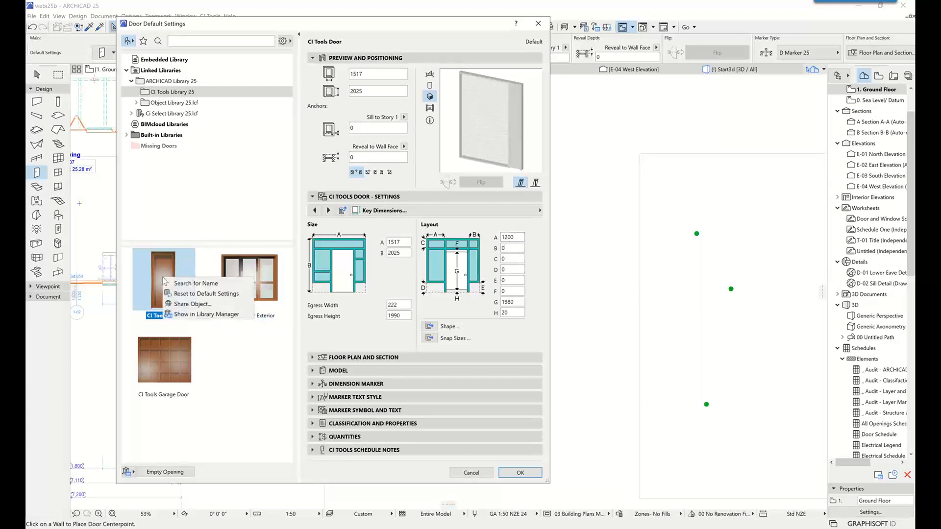
left_click(208, 294)
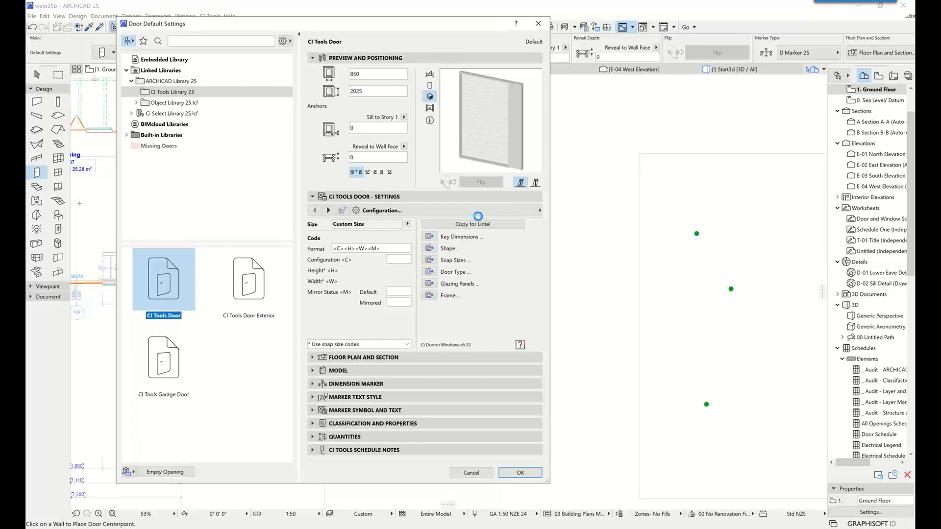
Set layout dimension A to 600 in the CI Tools Door key dimensions.
left_click(478, 211)
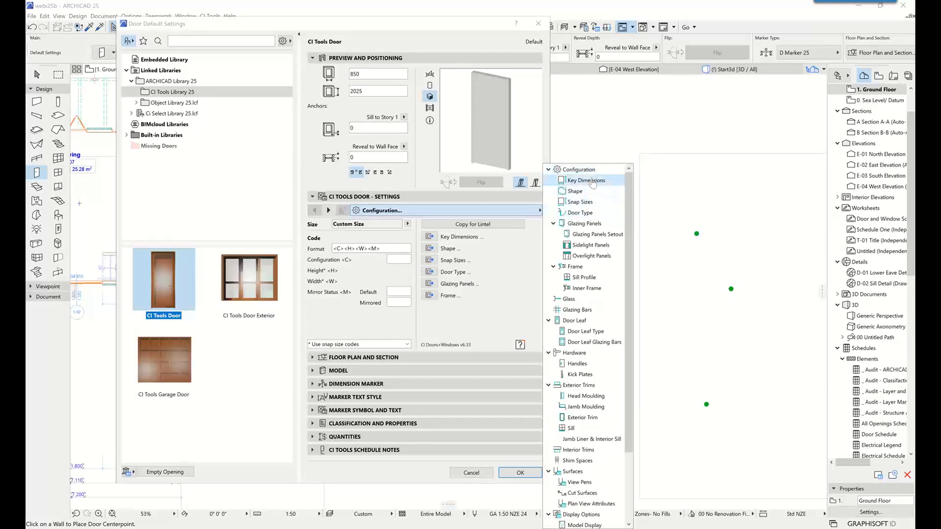
left_click(586, 181)
left_click(506, 236)
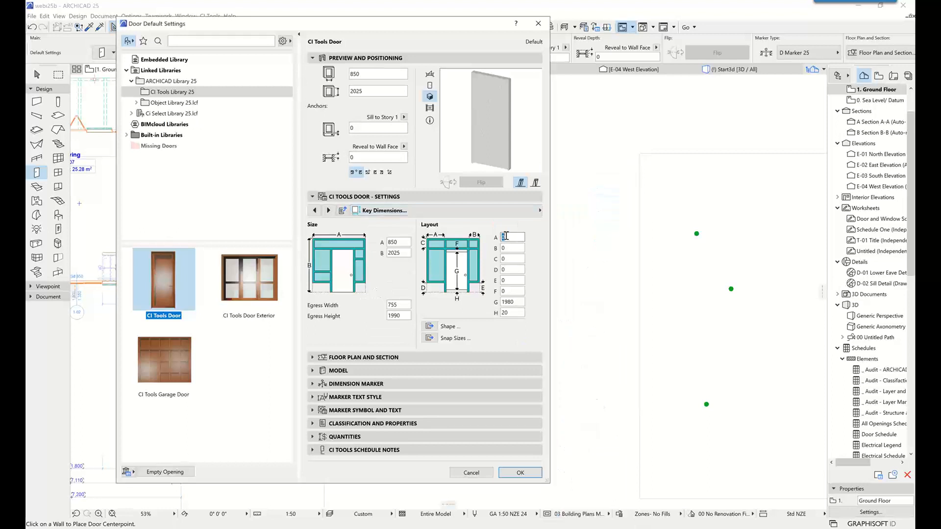
left_click(510, 249)
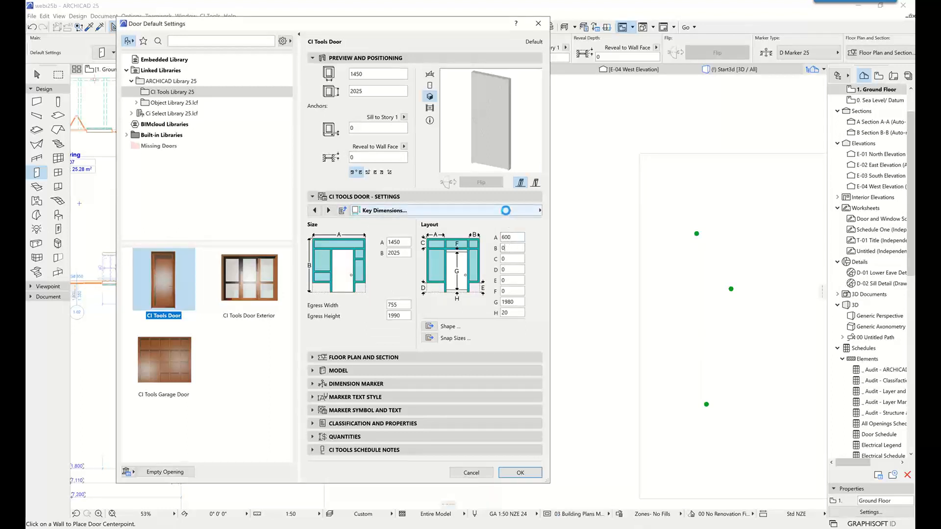
Change the left sidelight panel to Louvres.
left_click(506, 210)
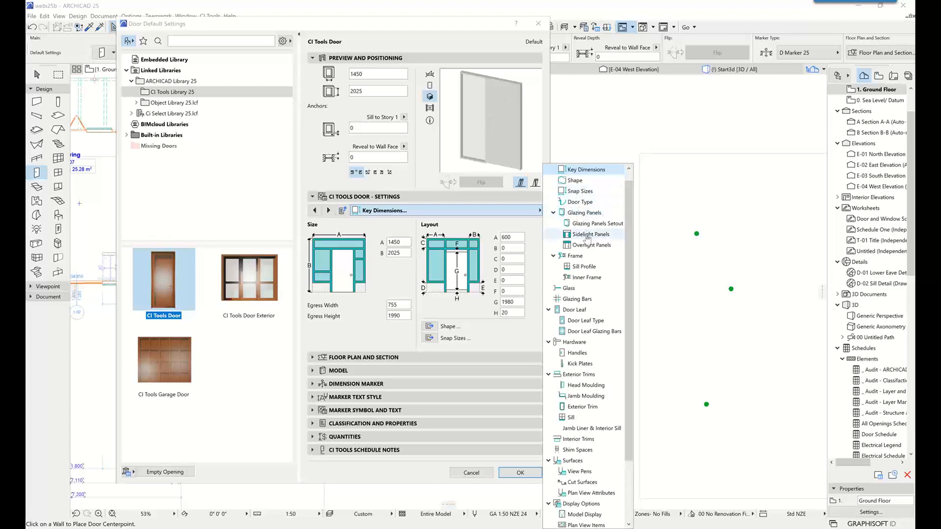
left_click(590, 234)
left_click(346, 251)
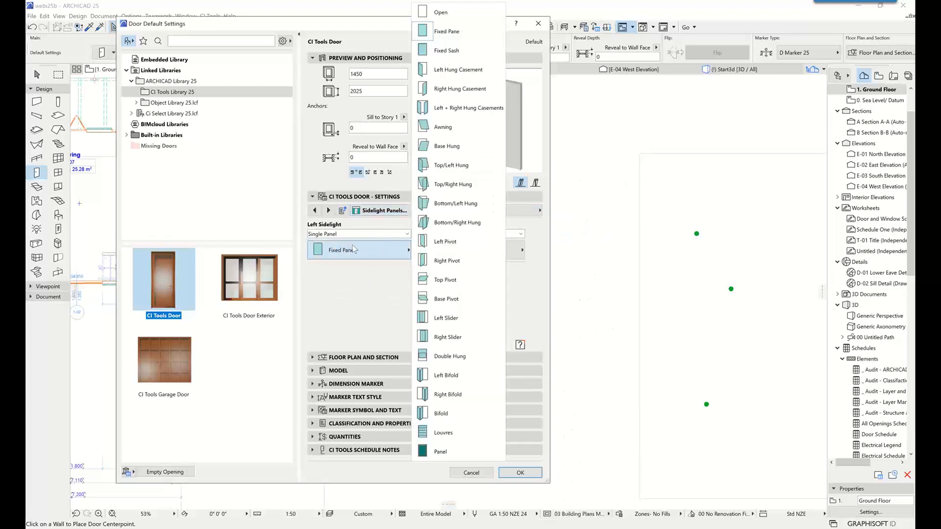
left_click(443, 433)
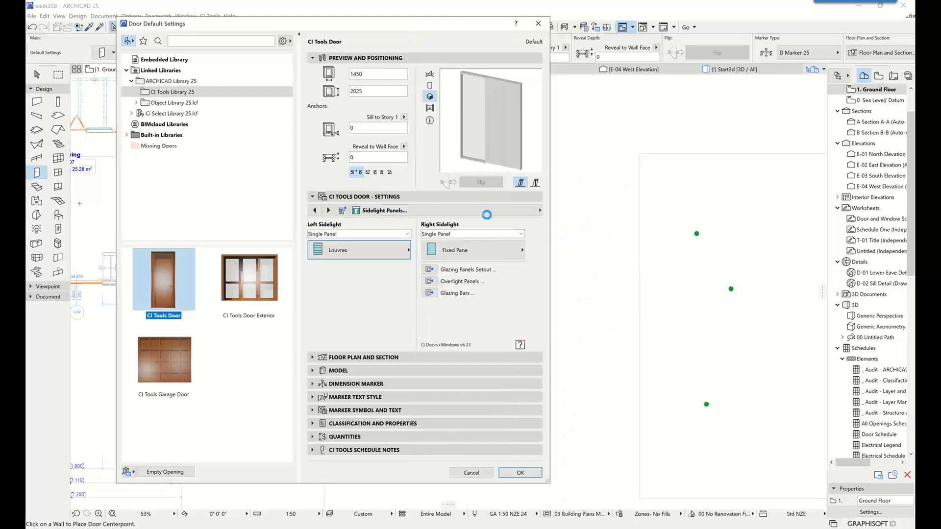
Set the door leaf type to 1 - A and review the available panel inserts.
left_click(490, 211)
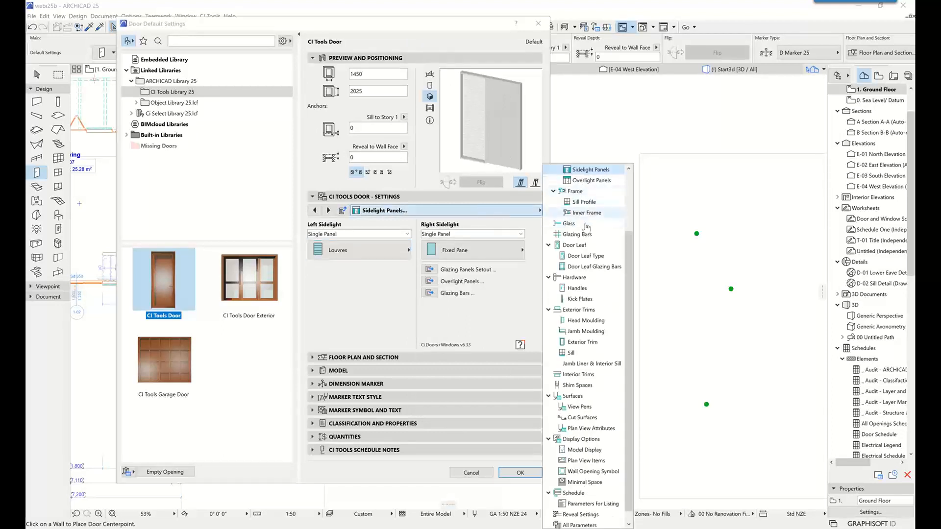
scroll(587, 226, "up", 2)
left_click(585, 321)
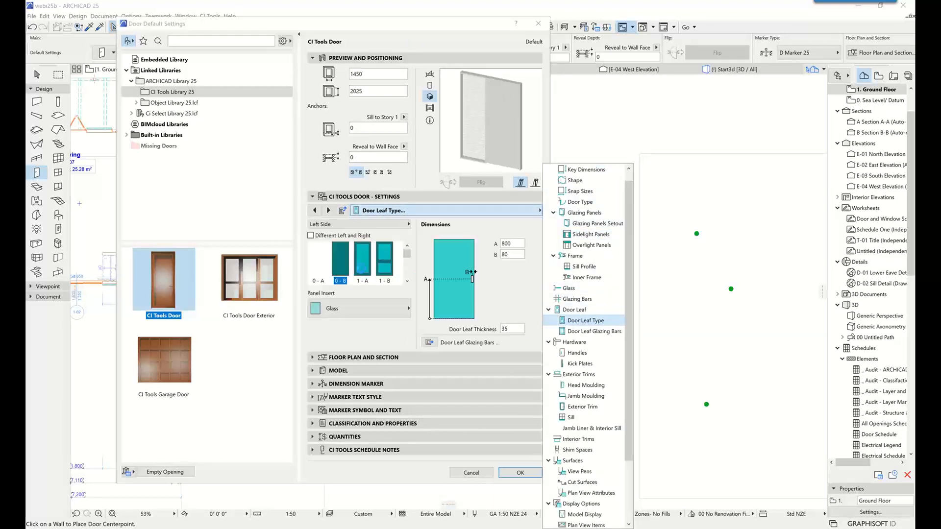
left_click(363, 265)
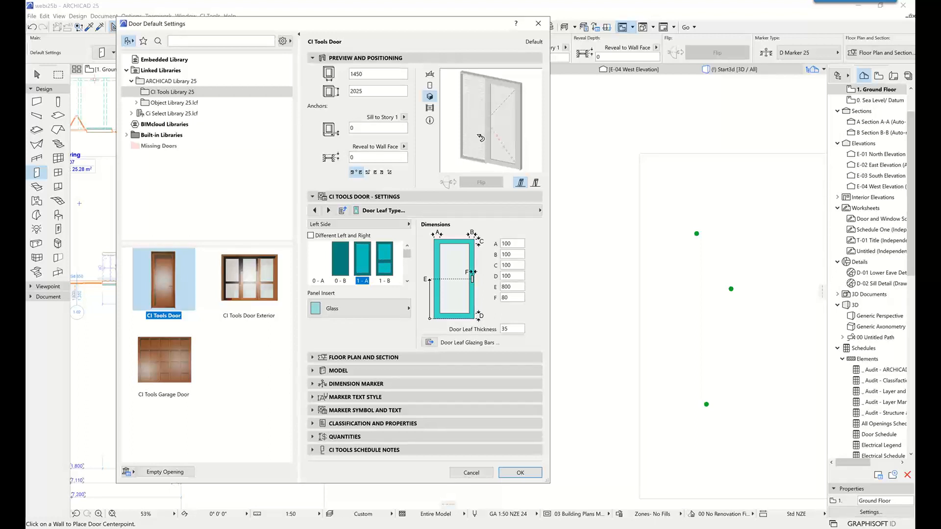
left_click(474, 210)
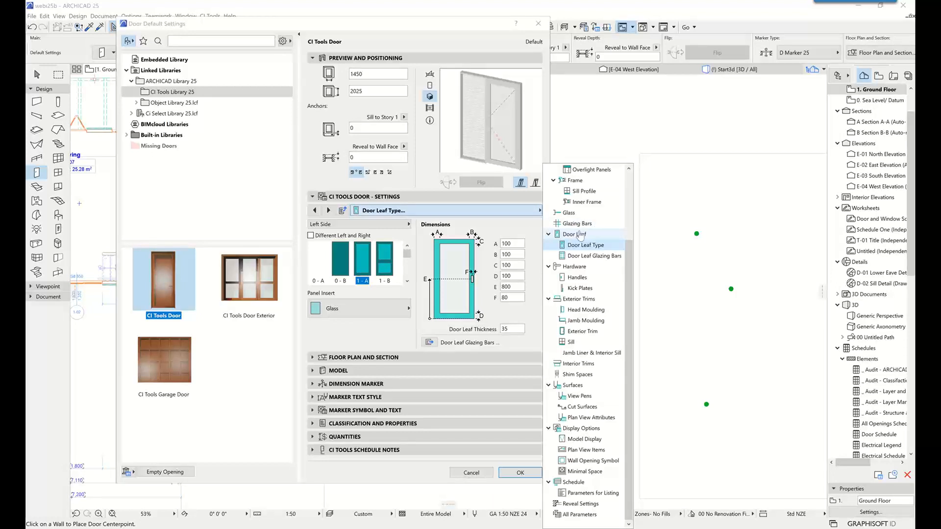
left_click(349, 329)
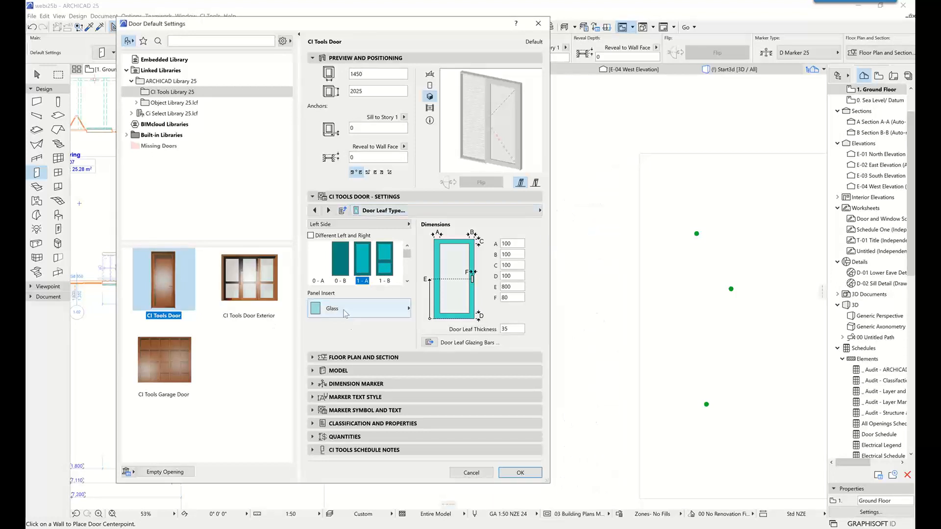
left_click(346, 311)
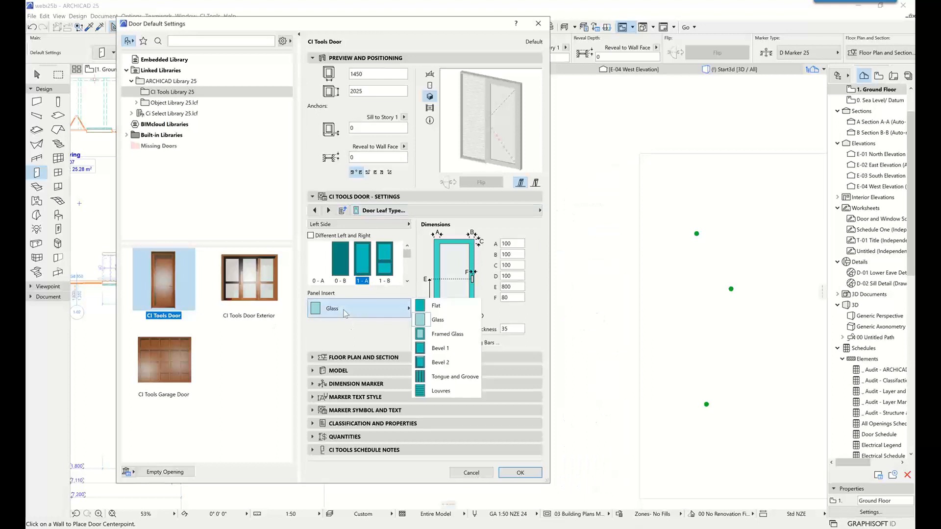
left_click(378, 323)
Change the door's glass surface to Wood - Oak Light.
left_click(500, 212)
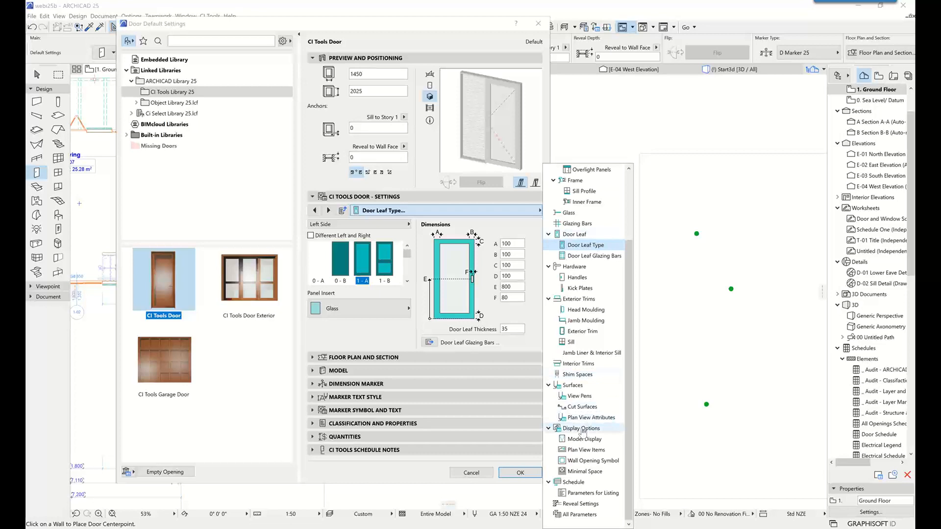
left_click(572, 385)
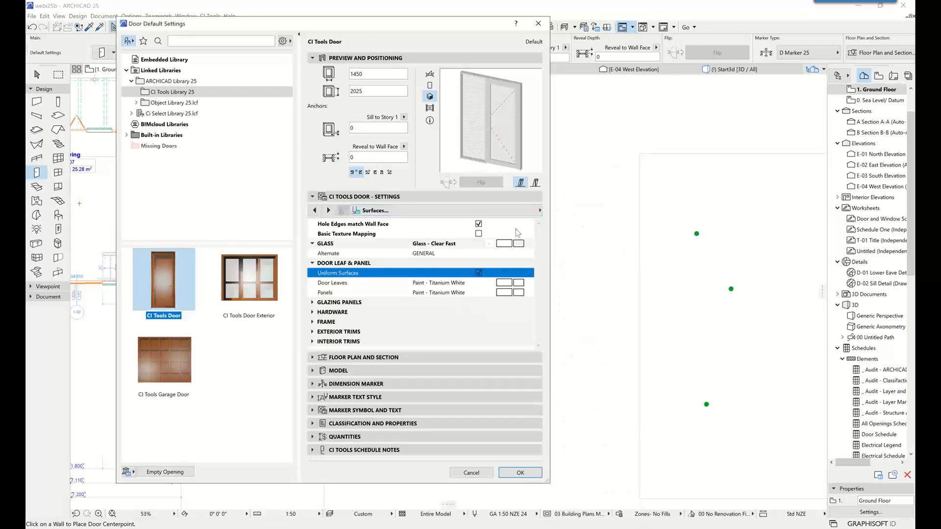
left_click(519, 244)
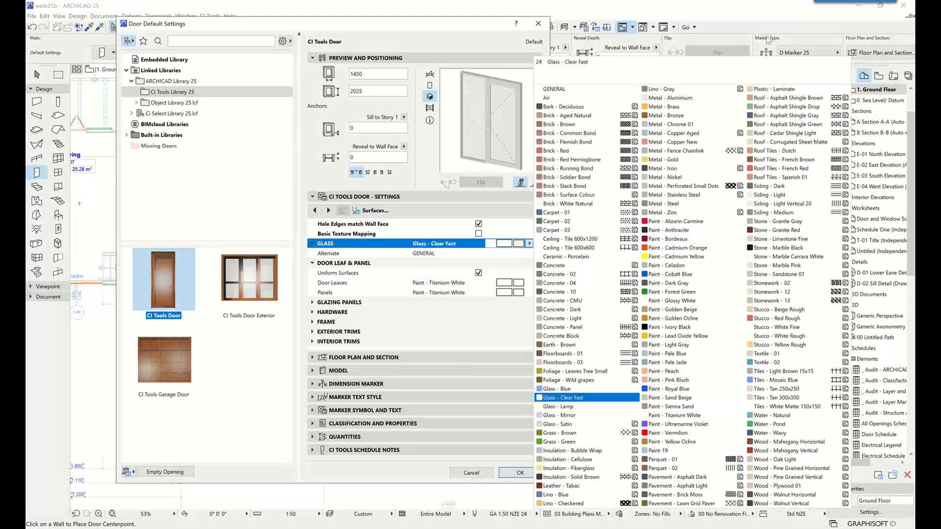
left_click(529, 243)
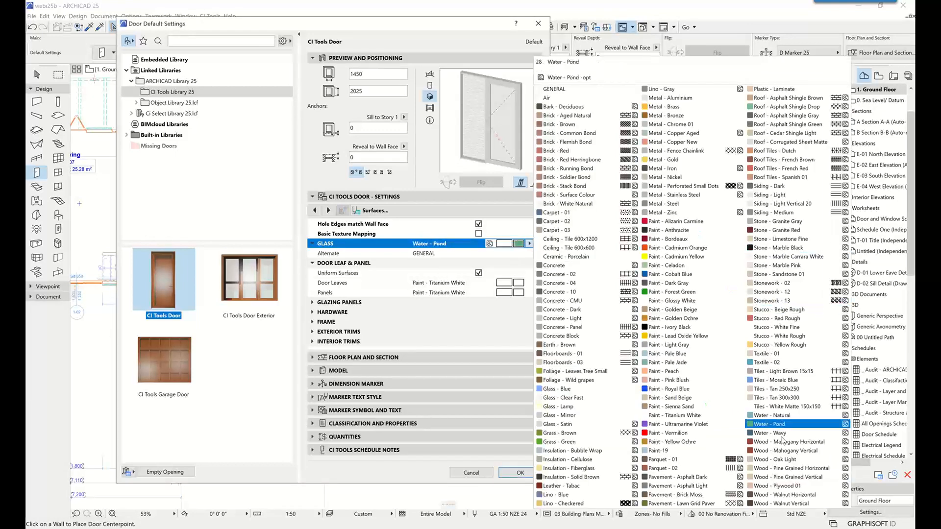
left_click(787, 460)
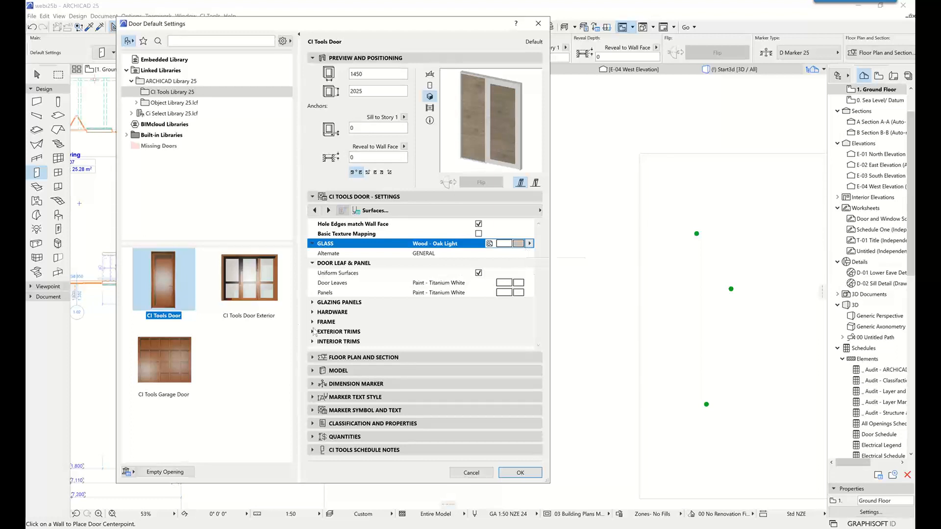
Switch the door object to CI Tools Door Exterior.
left_click(241, 292)
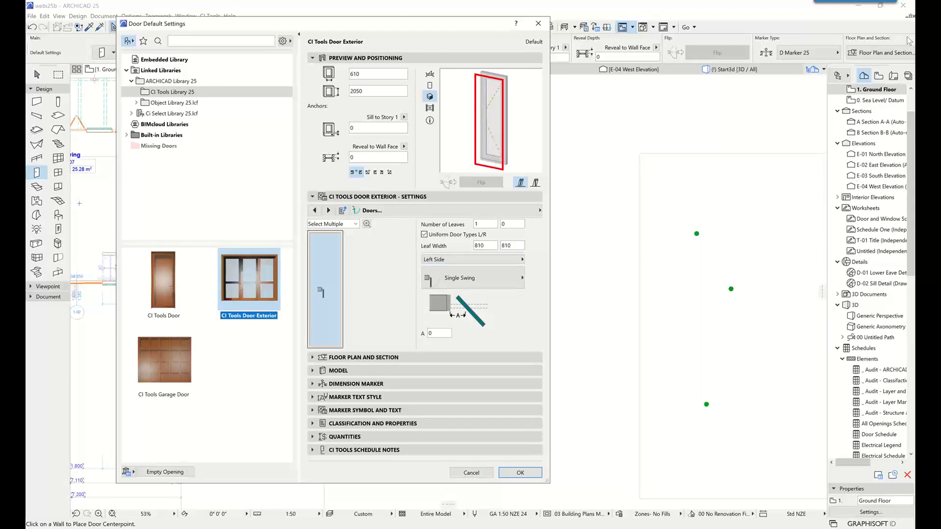
left_click(907, 37)
left_click(907, 172)
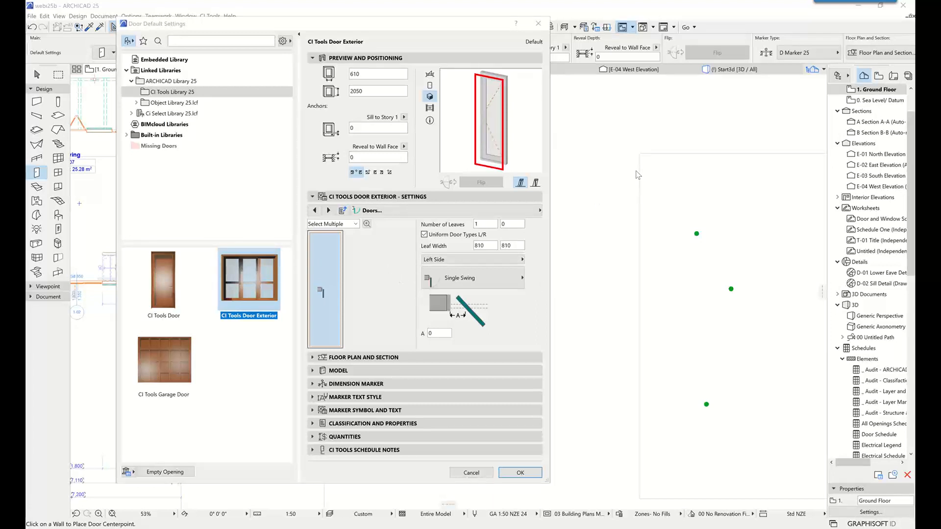
left_click(380, 279)
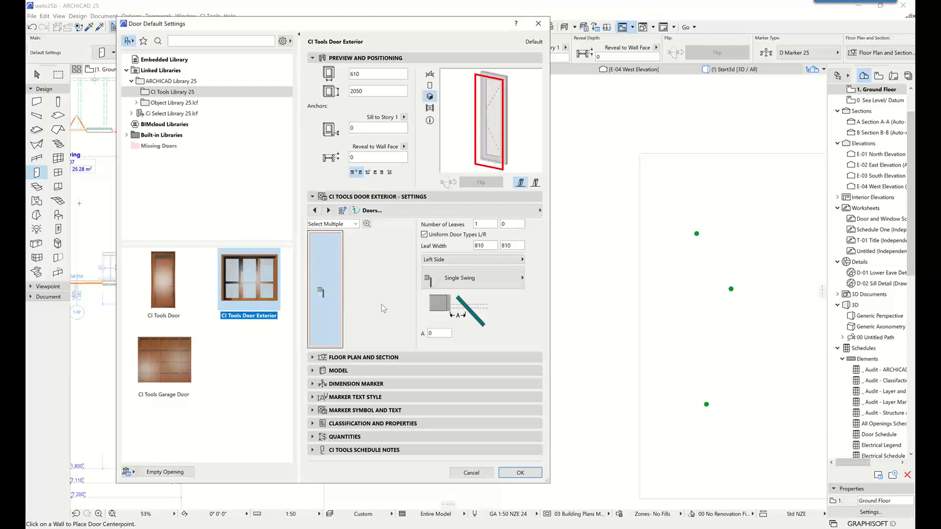
Insert a second panel in the exterior door's glazing panel layout and set the overall door width to 1200.
left_click(515, 211)
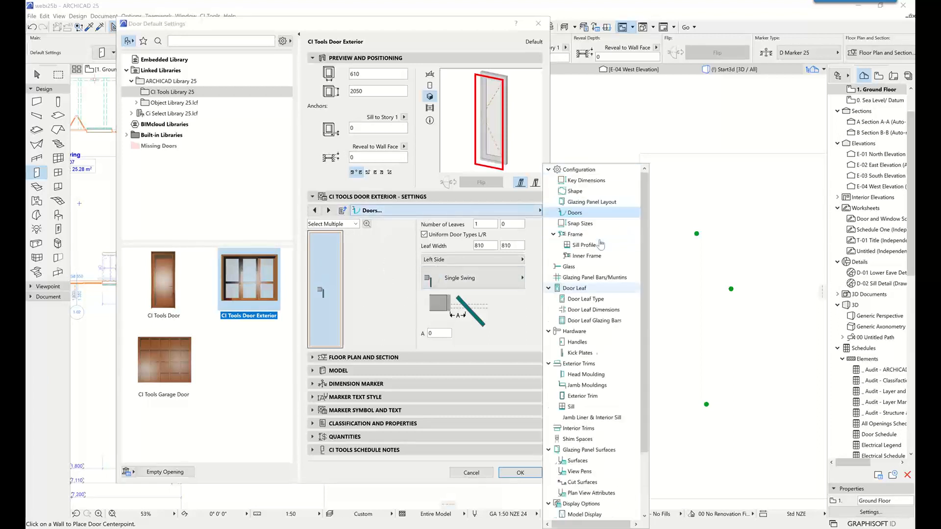
left_click(592, 201)
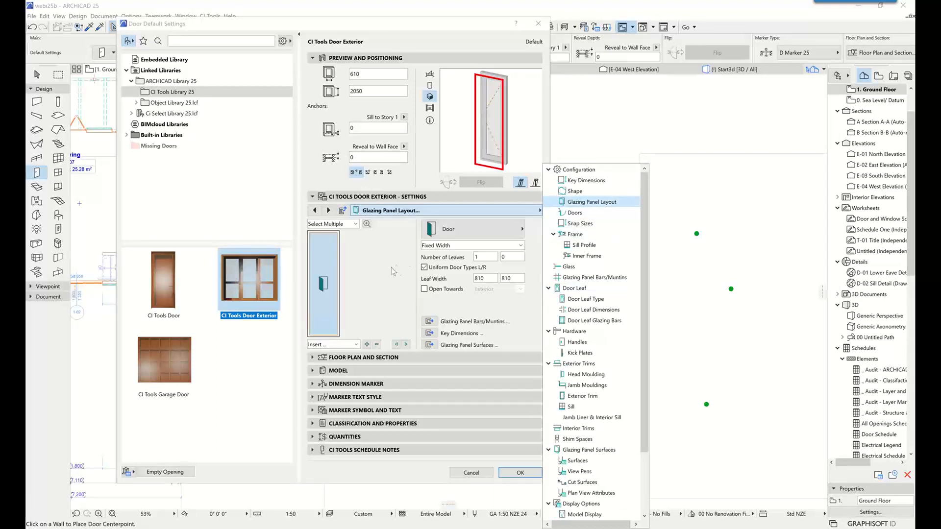
left_click(366, 344)
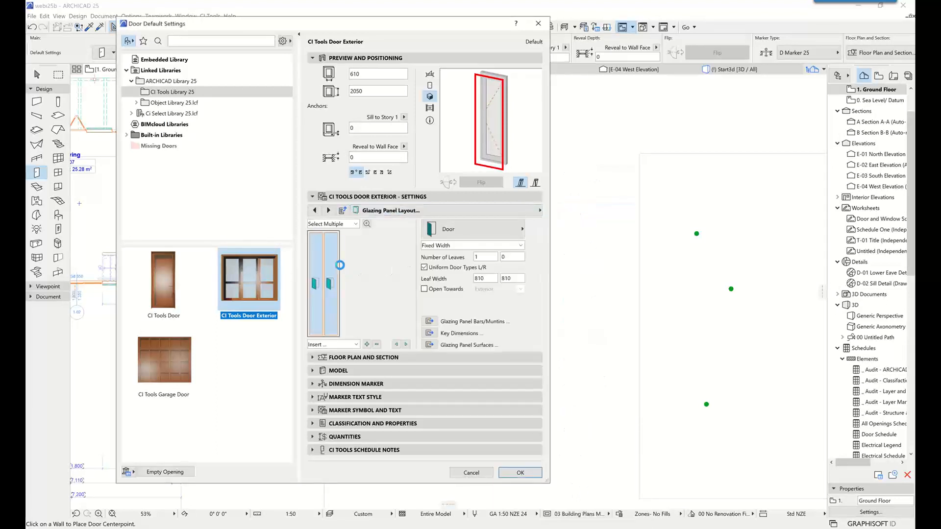
double_click(380, 74)
type("12")
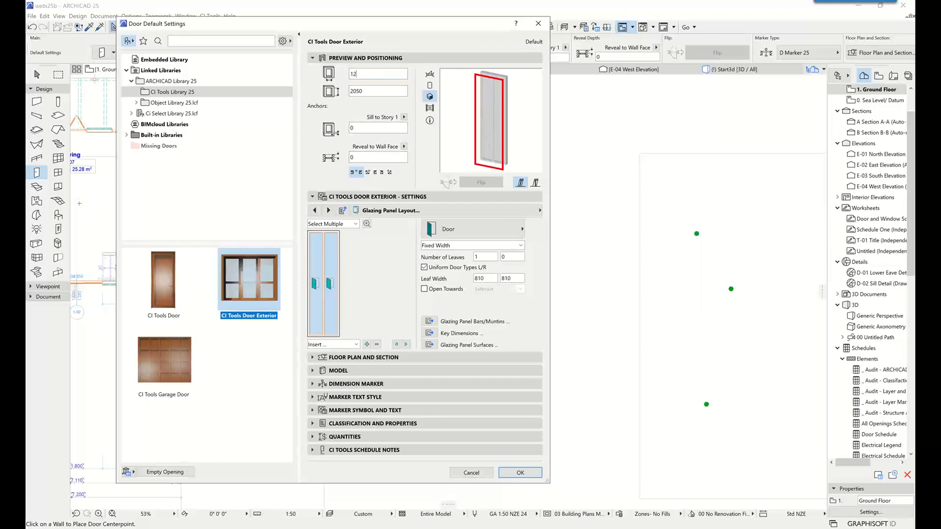
type("00")
key("Tab")
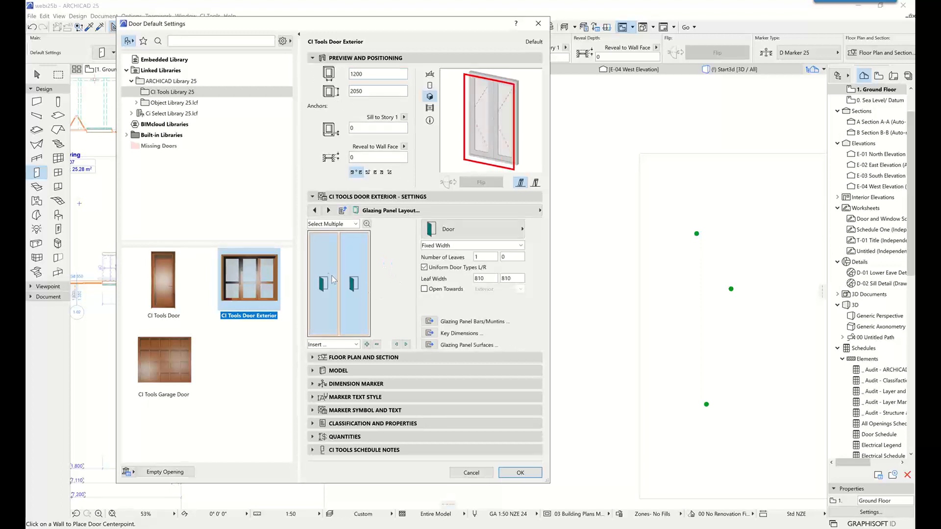
Change the right-hand panel of the exterior door from Door to Louvres.
left_click(331, 293)
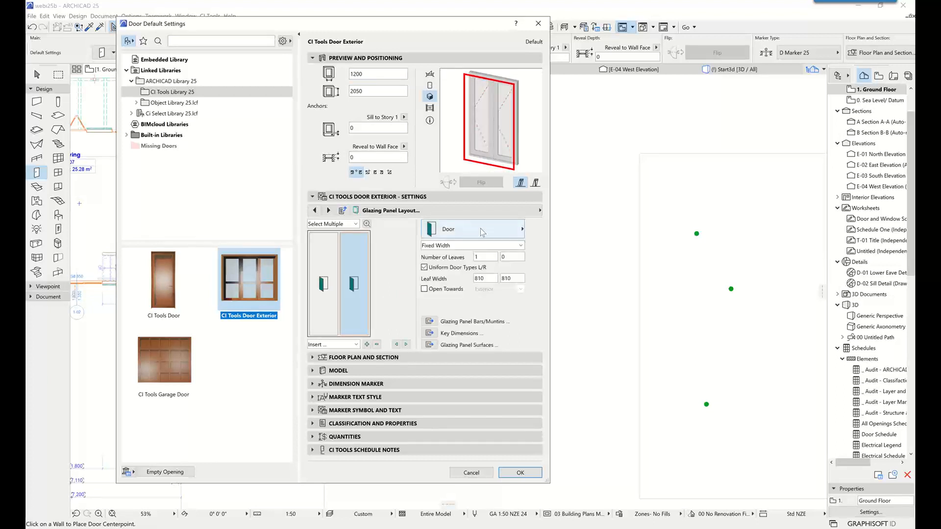
left_click(480, 228)
left_click(566, 399)
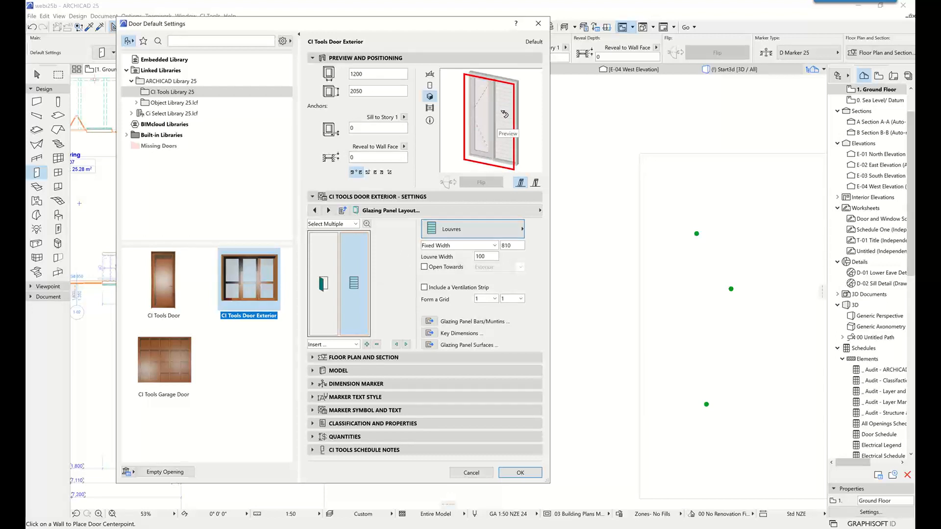
left_click(460, 214)
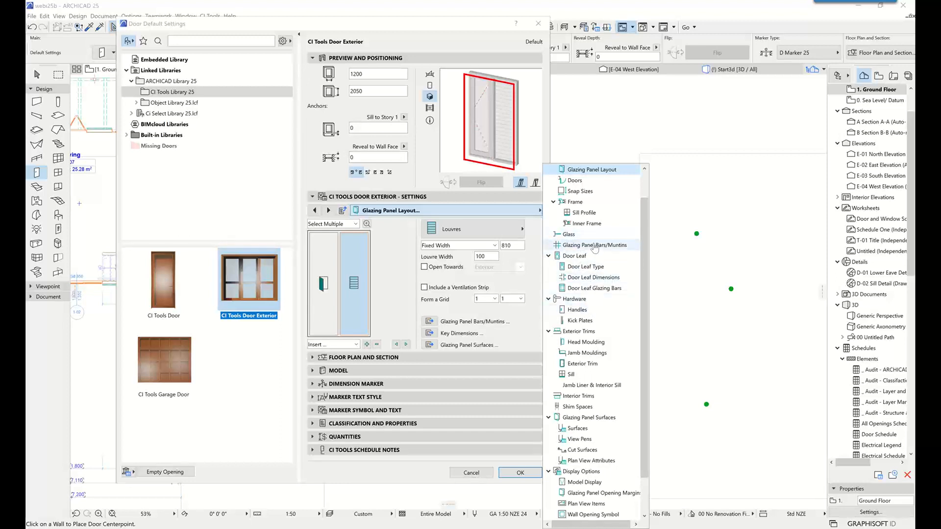
scroll(594, 248, "up", 1)
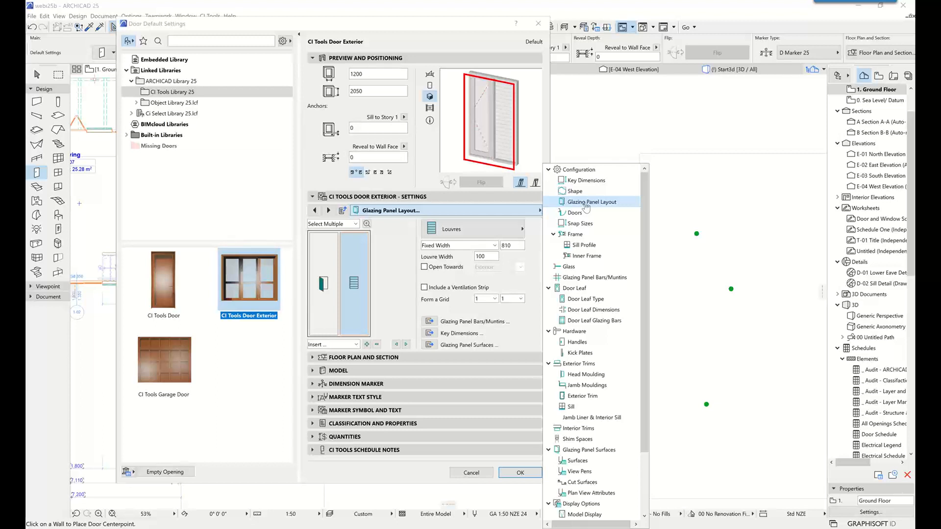
left_click(507, 333)
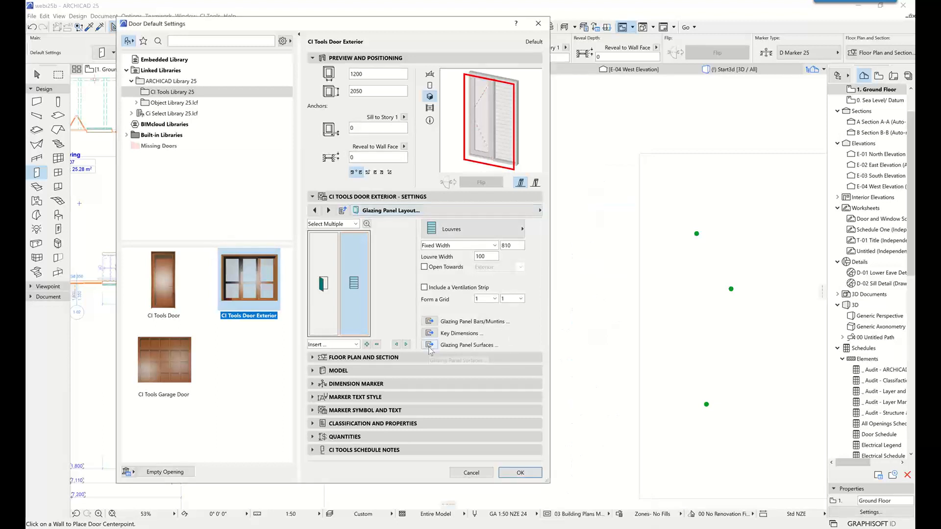
Set the louvre panel's glass surface to Wood - Oak Light in the glazing panel surfaces, and select only the door panel.
left_click(326, 262)
left_click(429, 345)
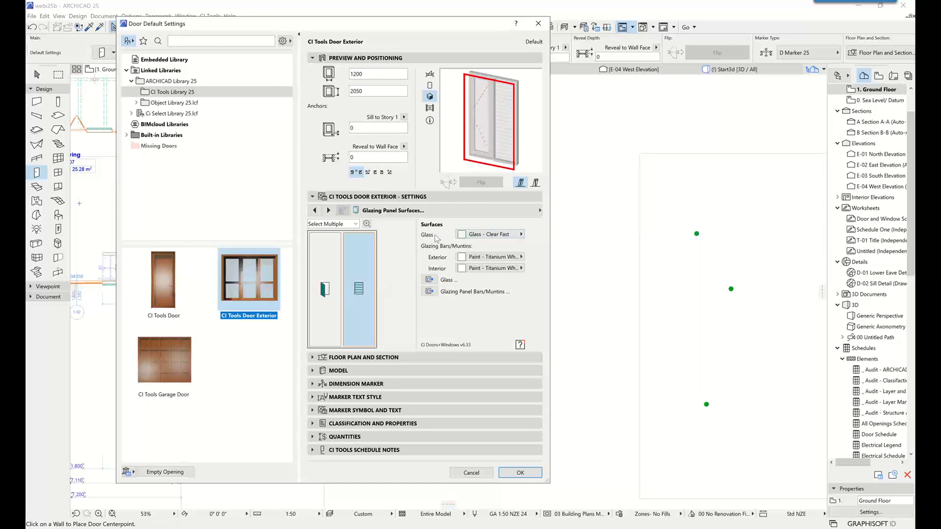
left_click(459, 236)
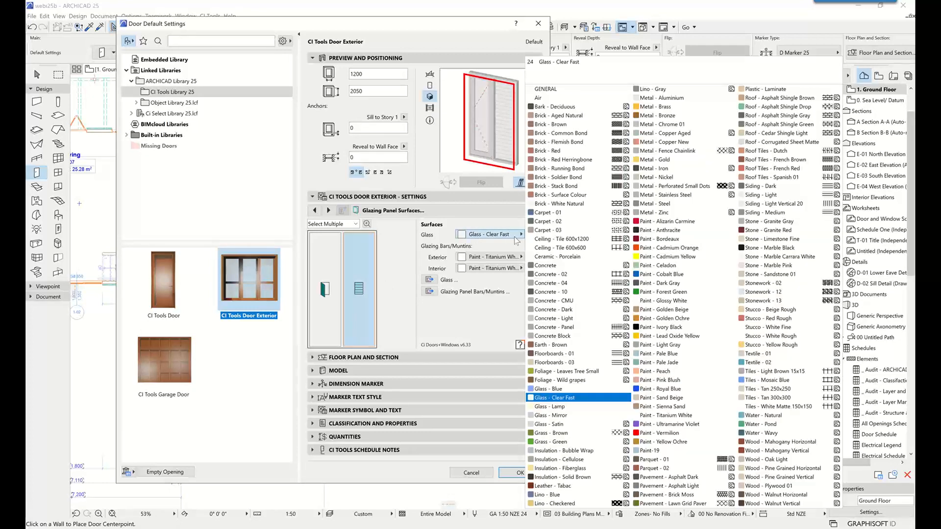
left_click(765, 459)
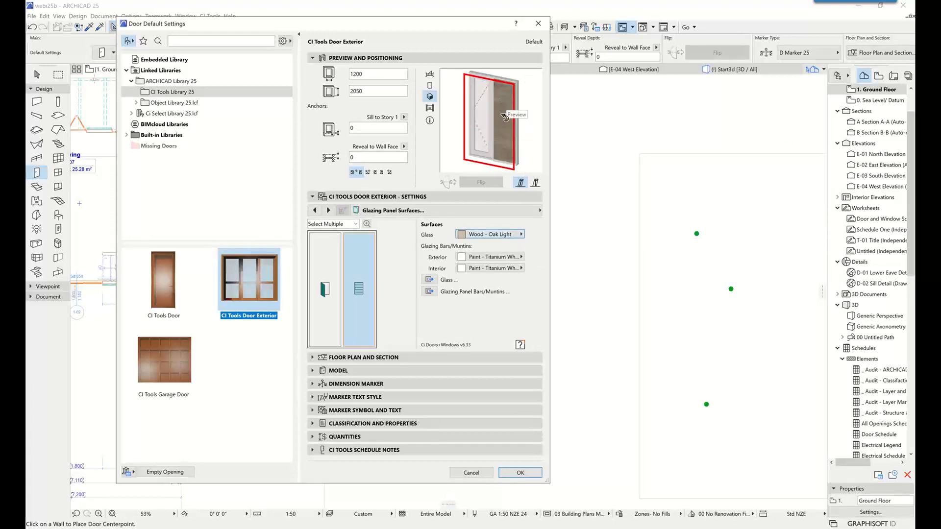
left_click(336, 286)
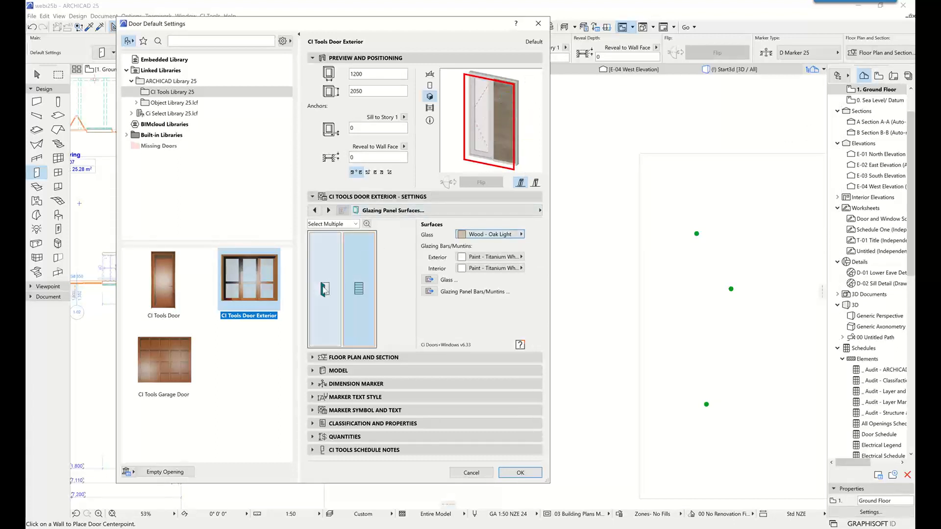
left_click(358, 275)
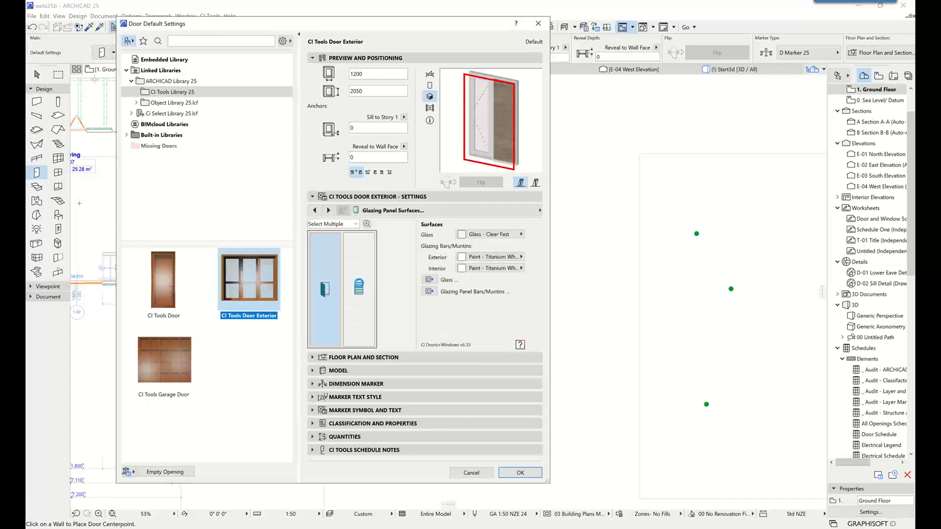
Set the exterior door panel's glass surface to Glass - Blue in the glazing panel surfaces.
left_click(498, 235)
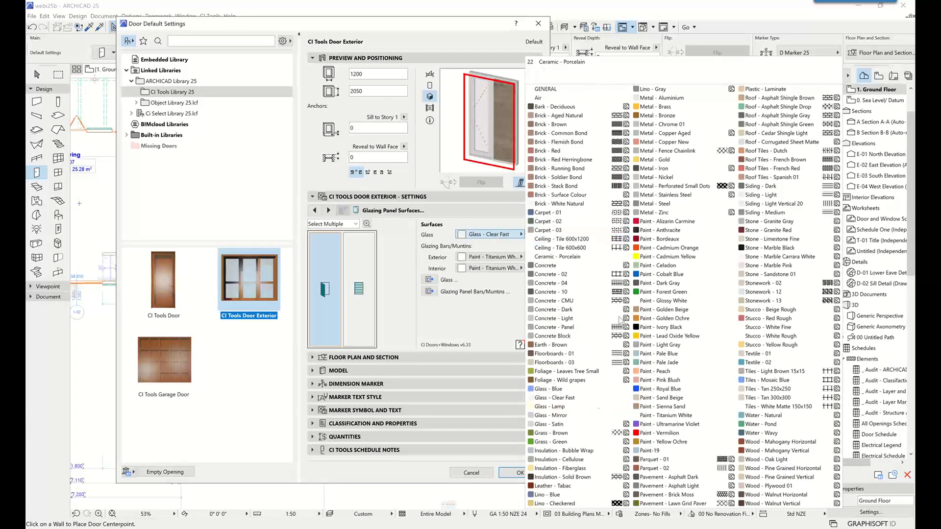
left_click(568, 389)
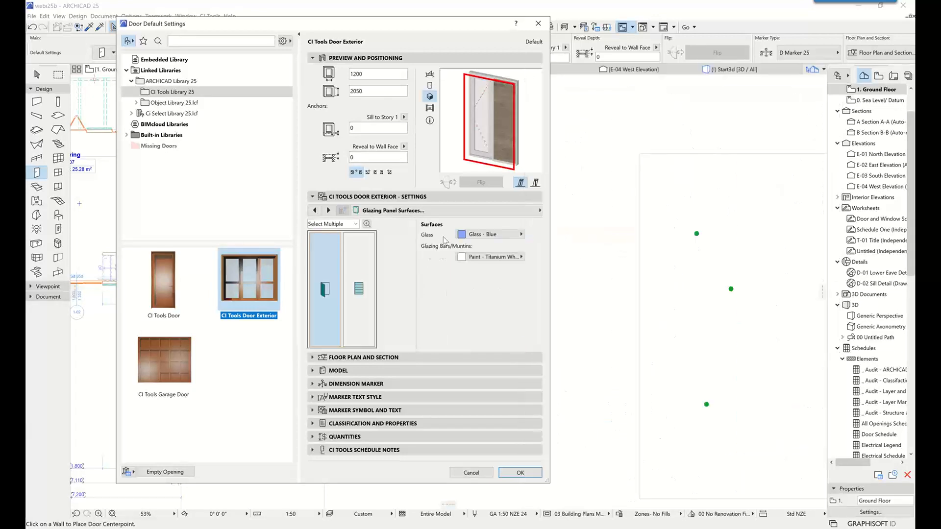
left_click(351, 264)
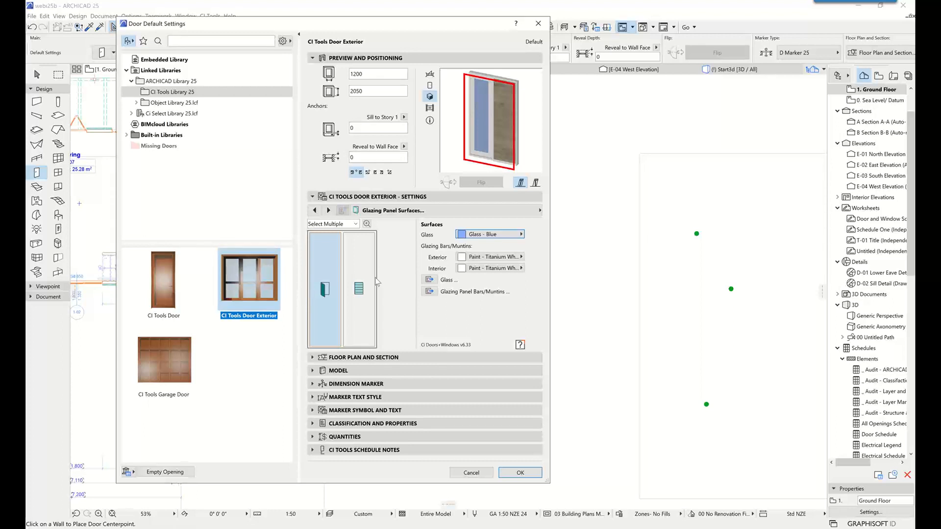
Switch the door object to CI Tools Door and back to CI Tools Door Exterior, then discard the default settings changes.
left_click(158, 278)
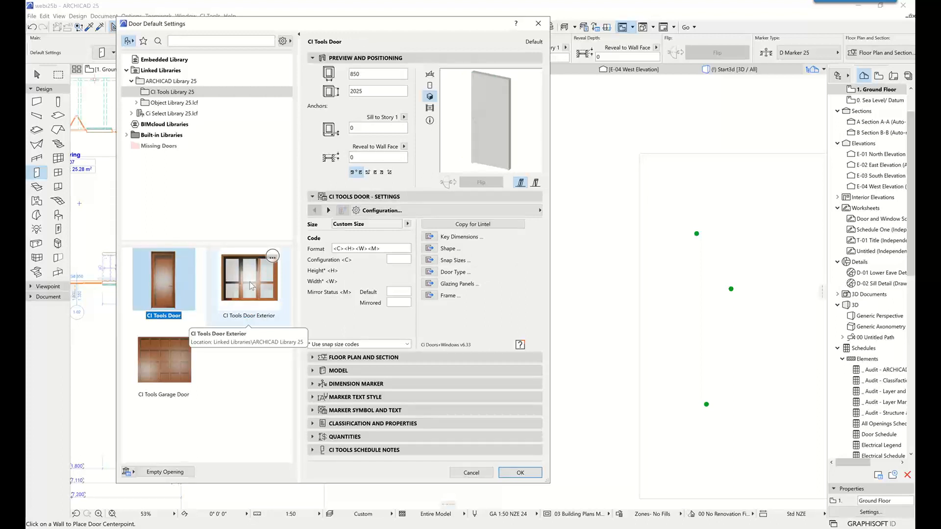
left_click(244, 281)
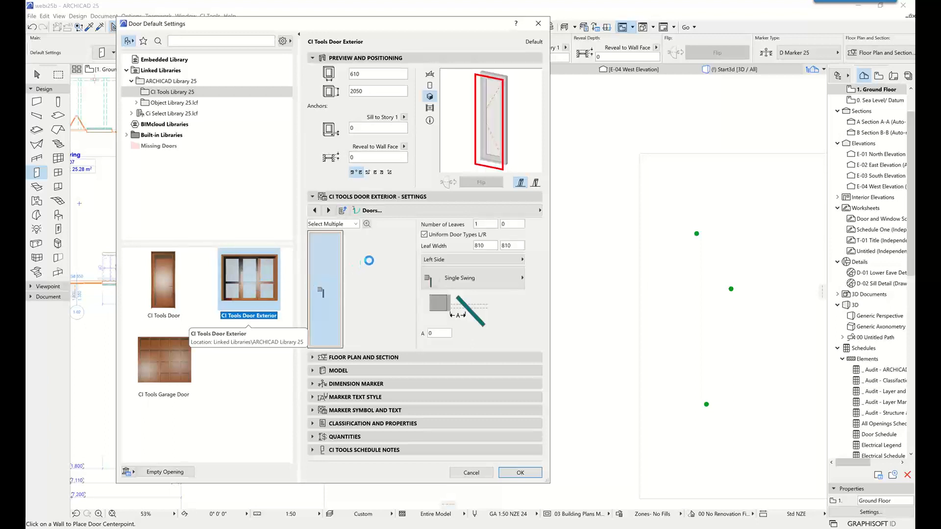
left_click(906, 173)
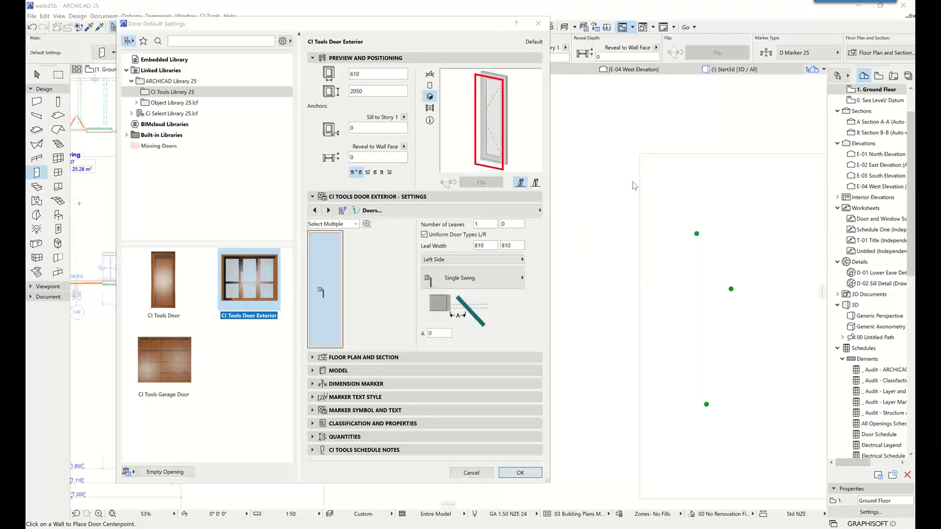
left_click(477, 471)
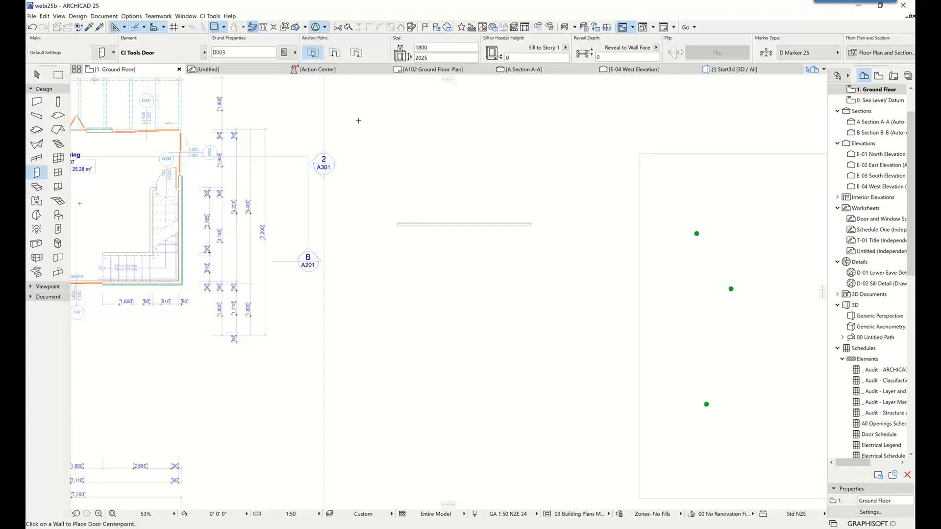
Activate the Arrow tool and view the door elevations in the Untitled worksheet.
left_click(37, 74)
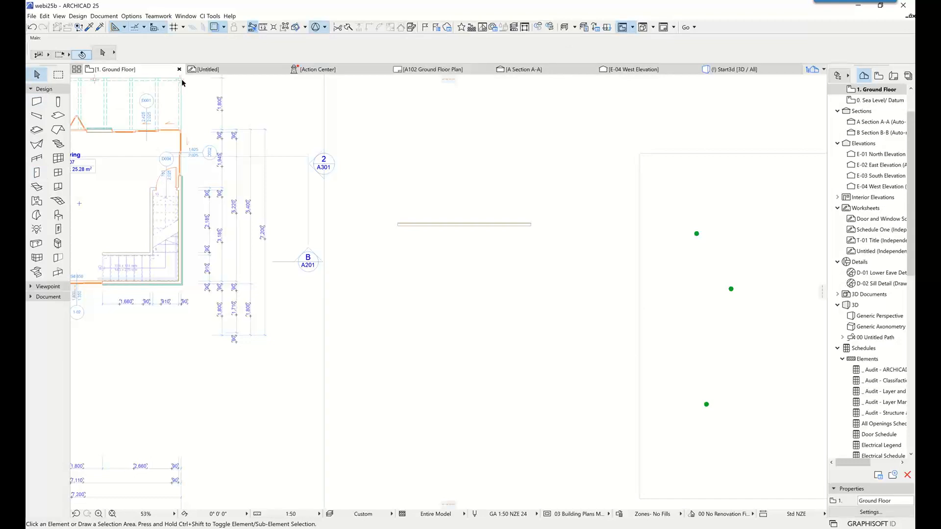
left_click(215, 73)
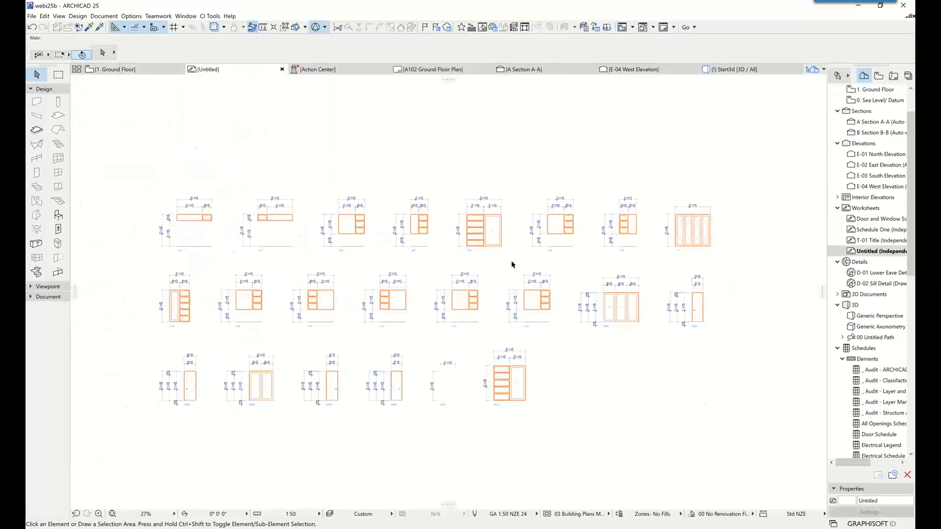
scroll(656, 336, "up", 3)
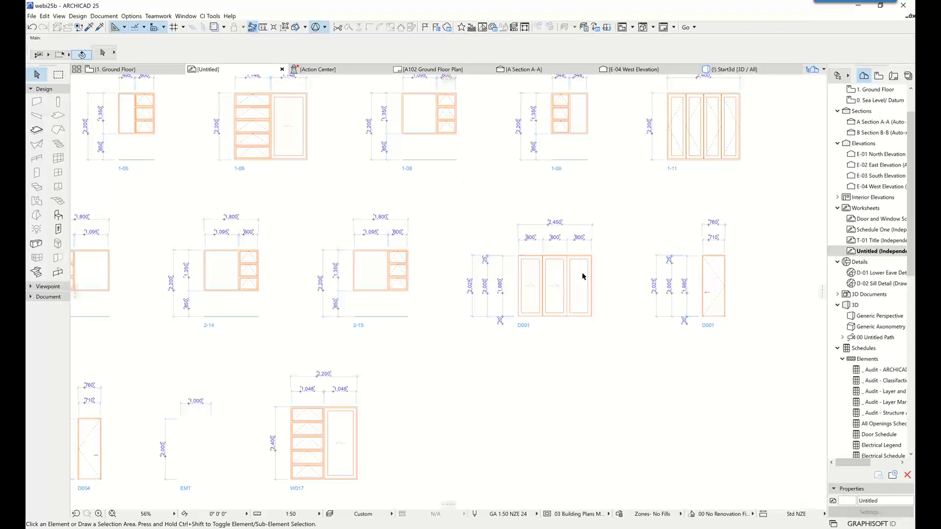
Examine the CI Tools Doors+Windows settings and Plan-View Label choices in Model View Options for 03 Building Plans Markers.
left_click(132, 15)
mouse_move(109, 18)
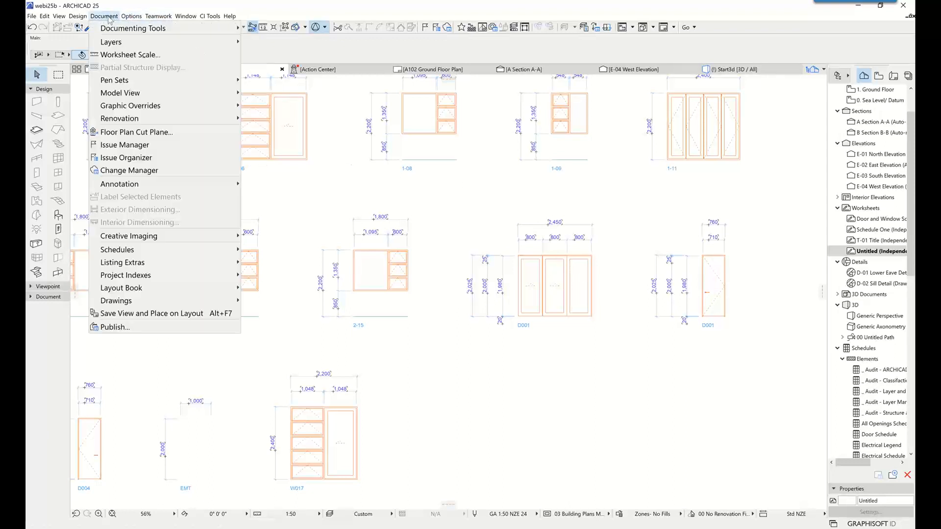
mouse_move(157, 93)
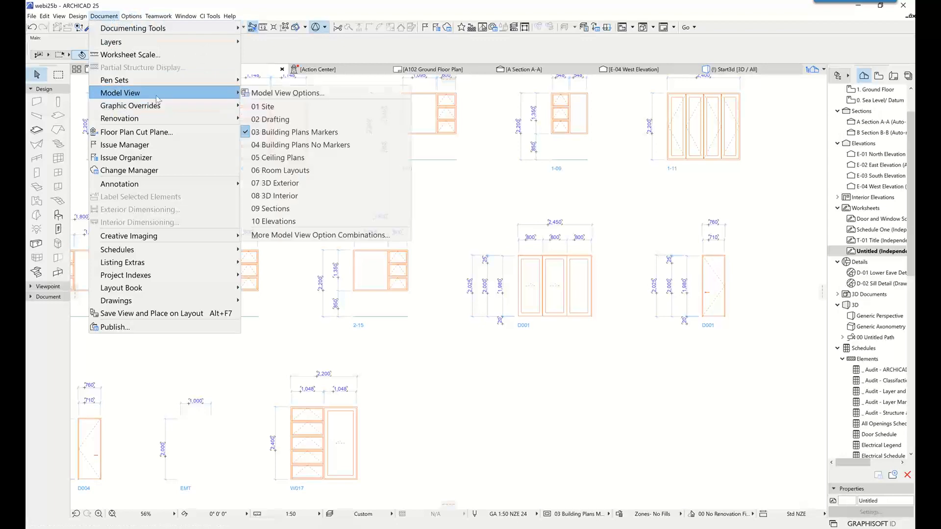
left_click(327, 97)
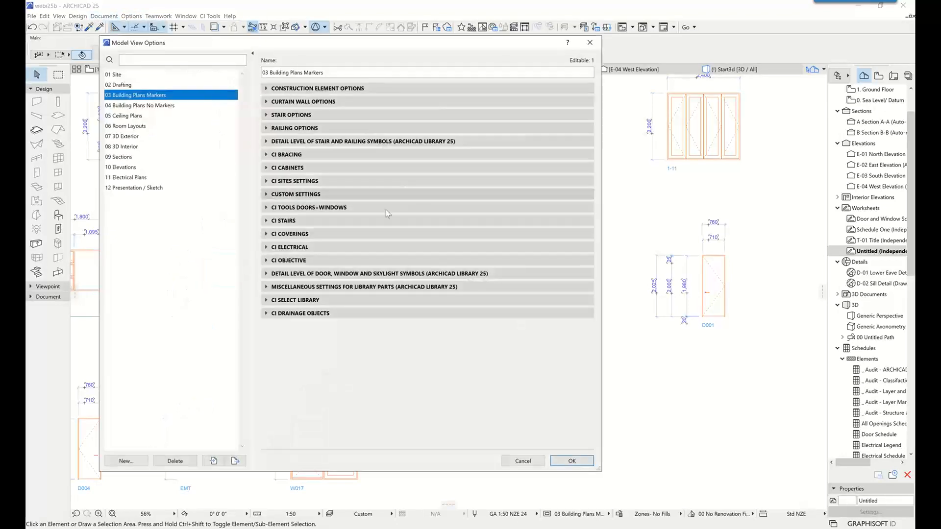
left_click(283, 207)
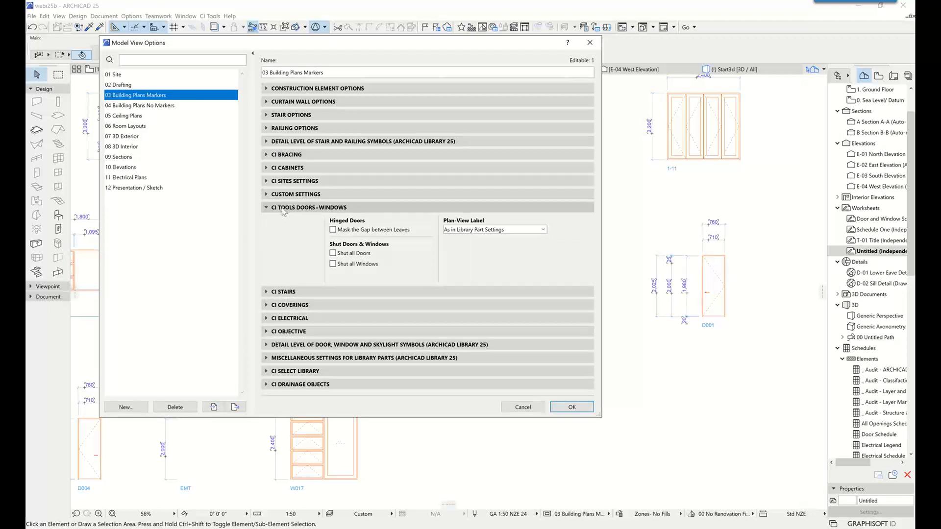
left_click(450, 227)
left_click(458, 236)
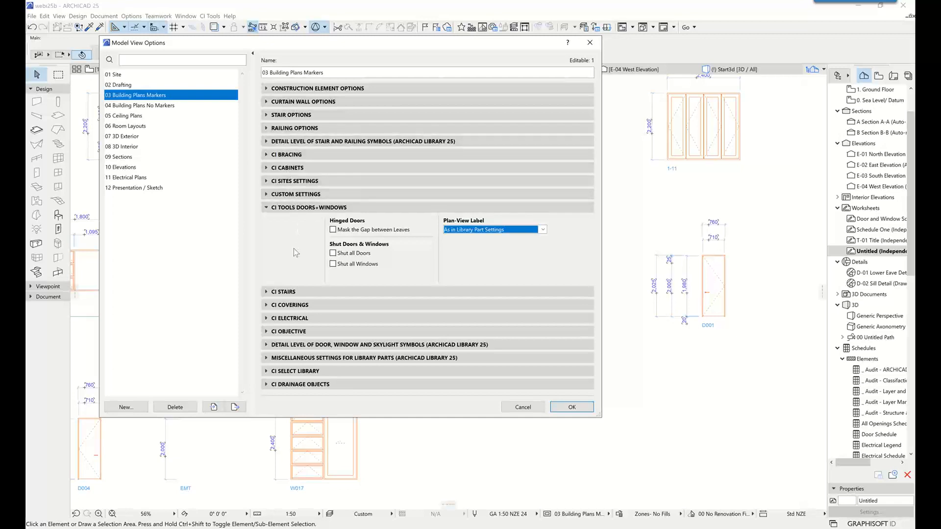
Check the construction element options and the detail level of door, window and skylight symbols, leaving Model View Options without changes.
left_click(302, 90)
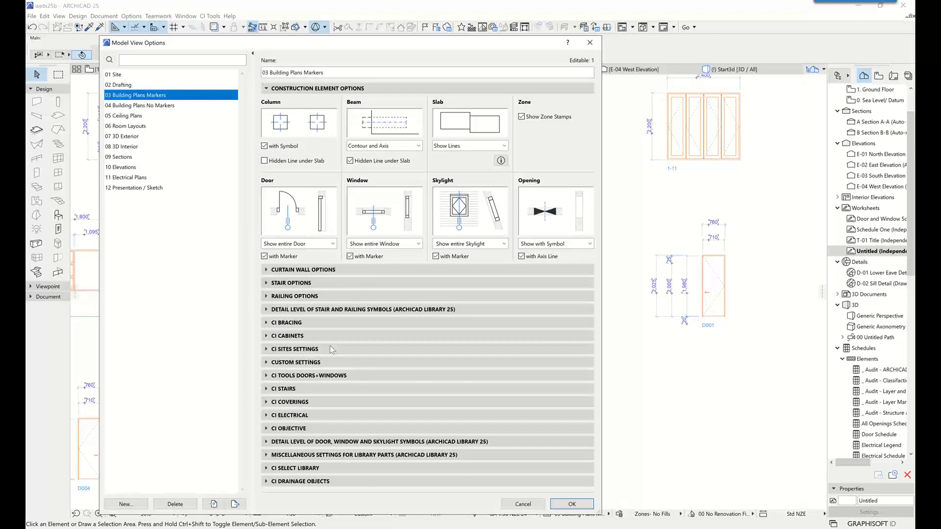
left_click(314, 376)
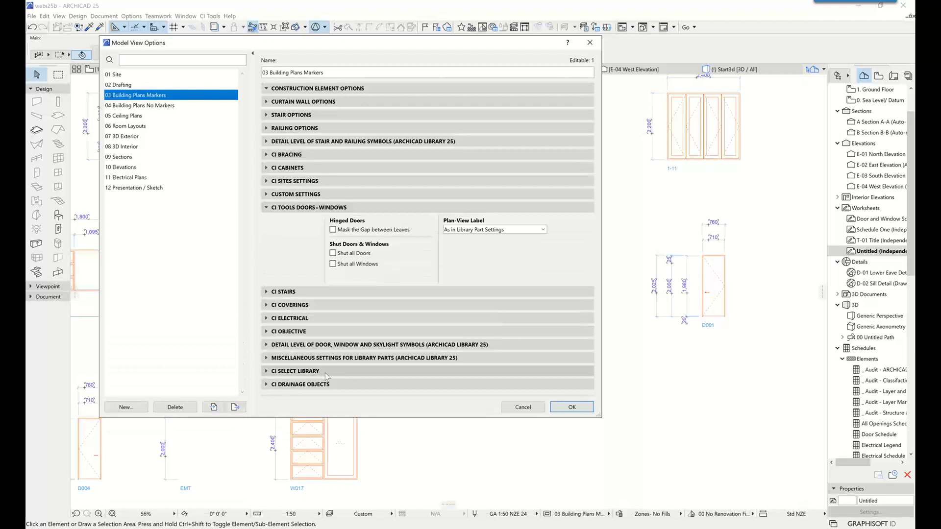
left_click(340, 344)
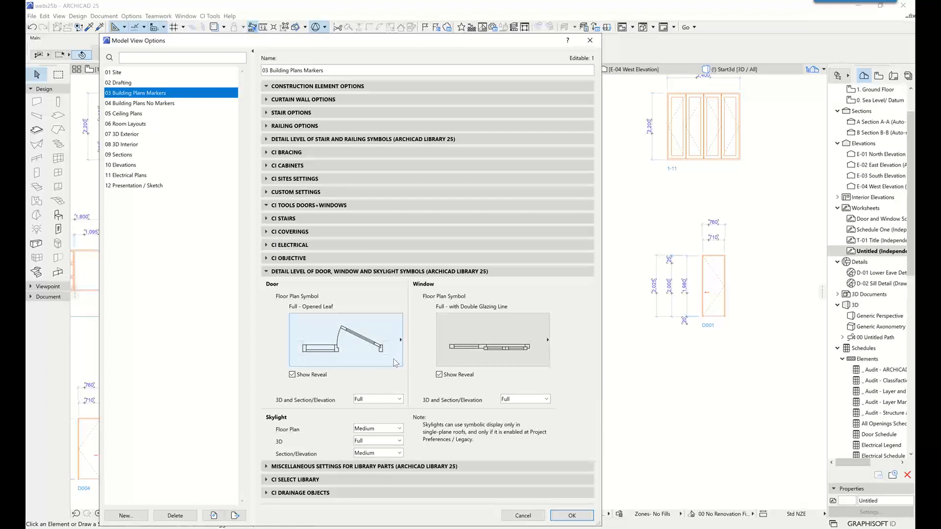
left_click(523, 516)
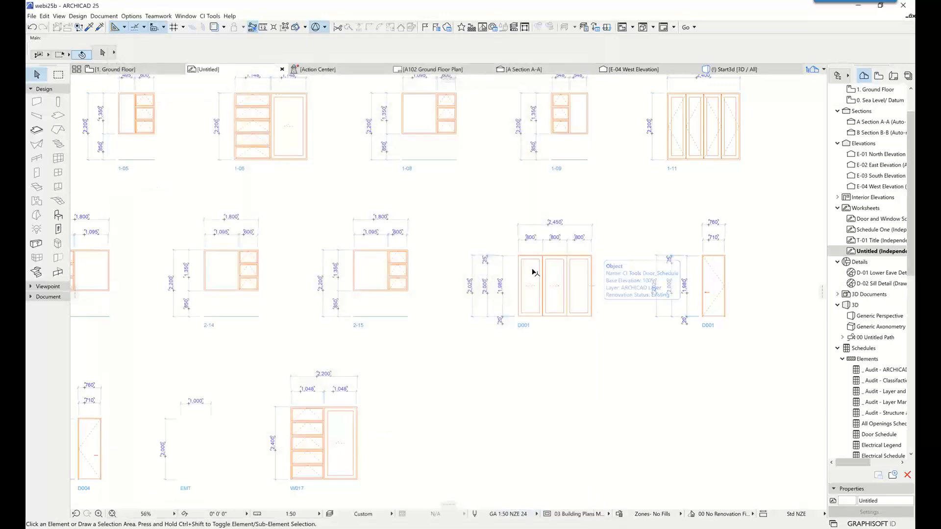
Inspect the sliding arrows on the three-panel door D001 elevation in the Untitled worksheet.
left_click(135, 69)
left_click(208, 69)
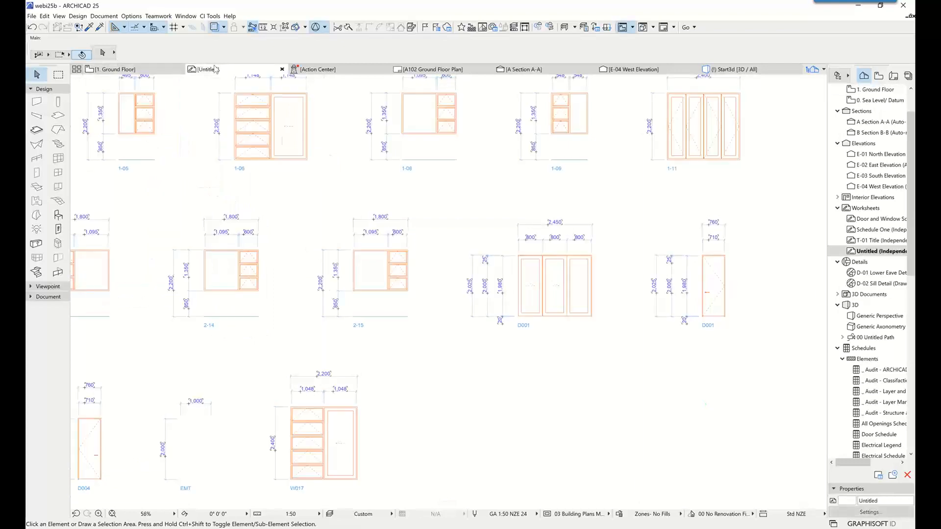
scroll(621, 326, "up", 5)
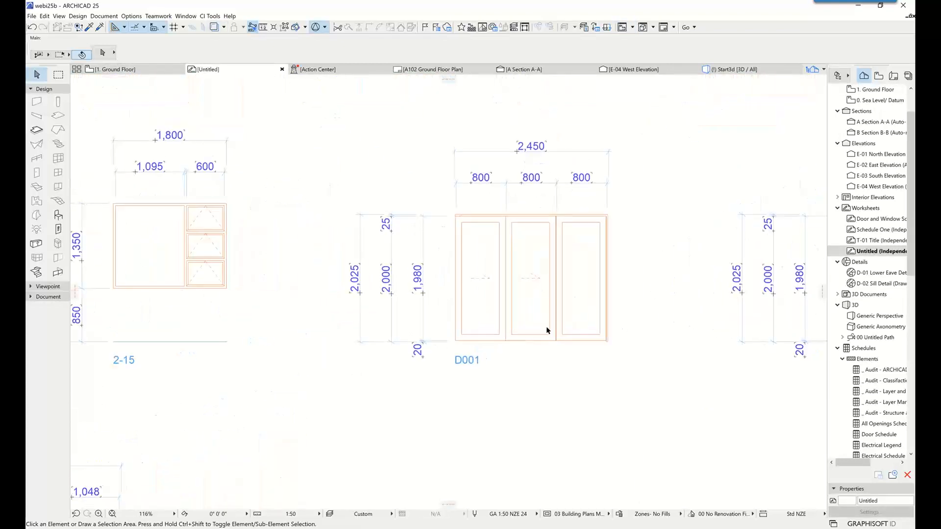
scroll(553, 277, "up", 5)
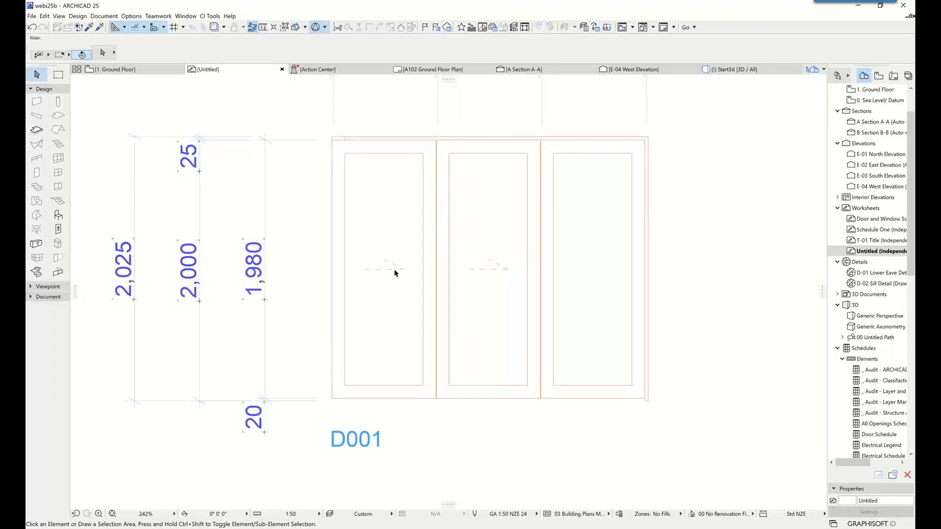
Open the settings of sliding door D001 beside the Living room on the ground floor plan.
left_click(117, 69)
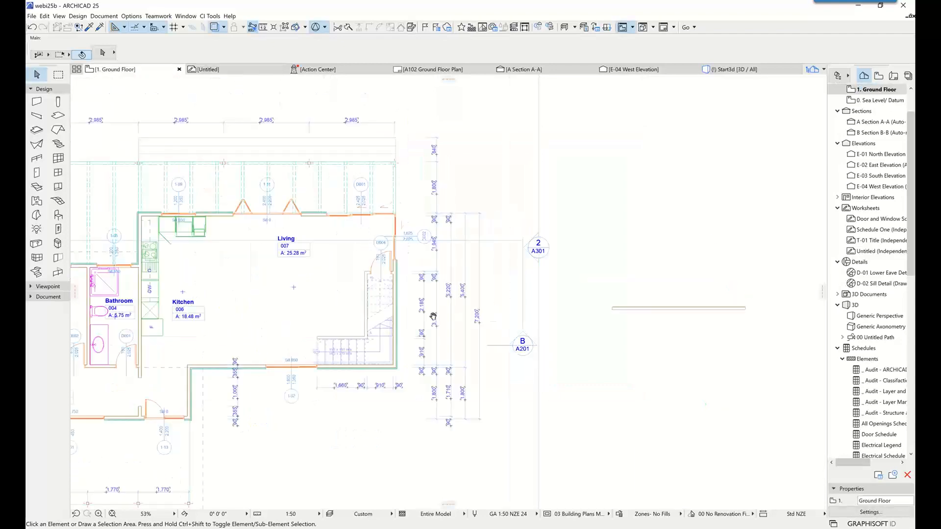
scroll(347, 235, "up", 5)
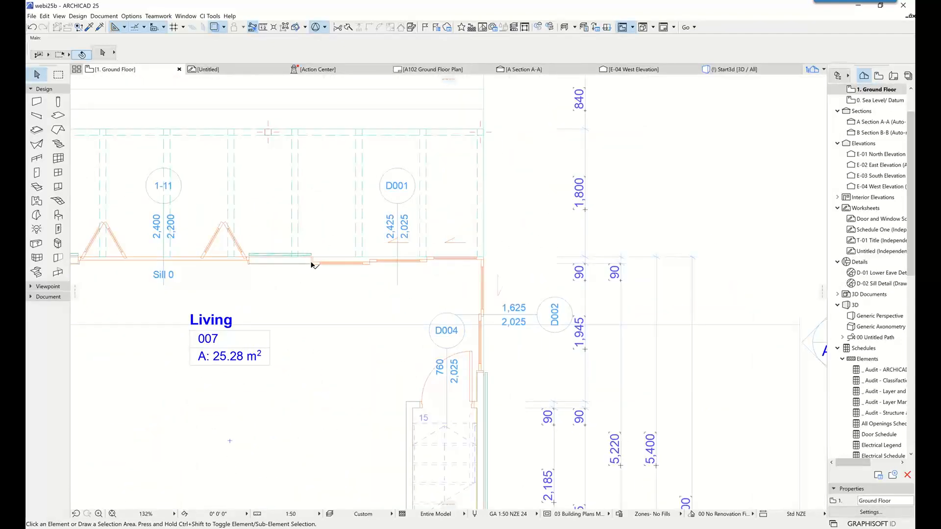
left_click(312, 262)
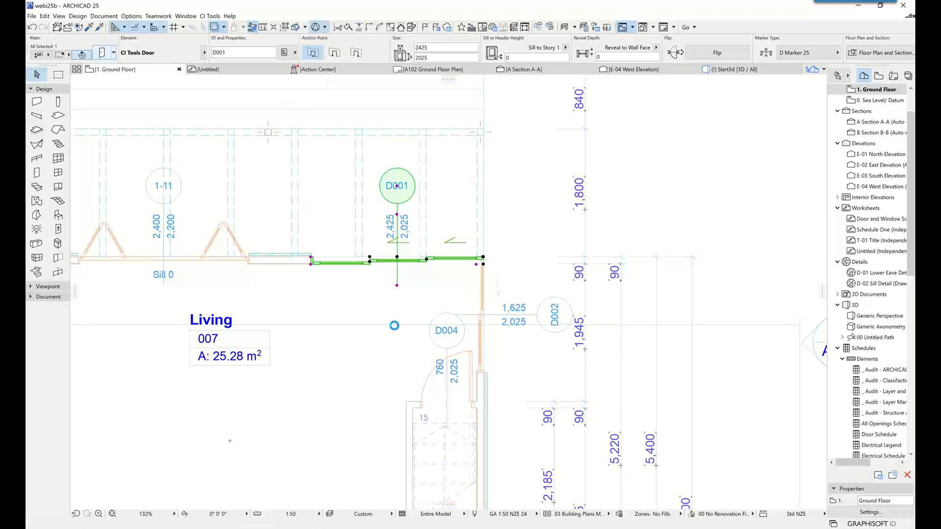
double_click(479, 257)
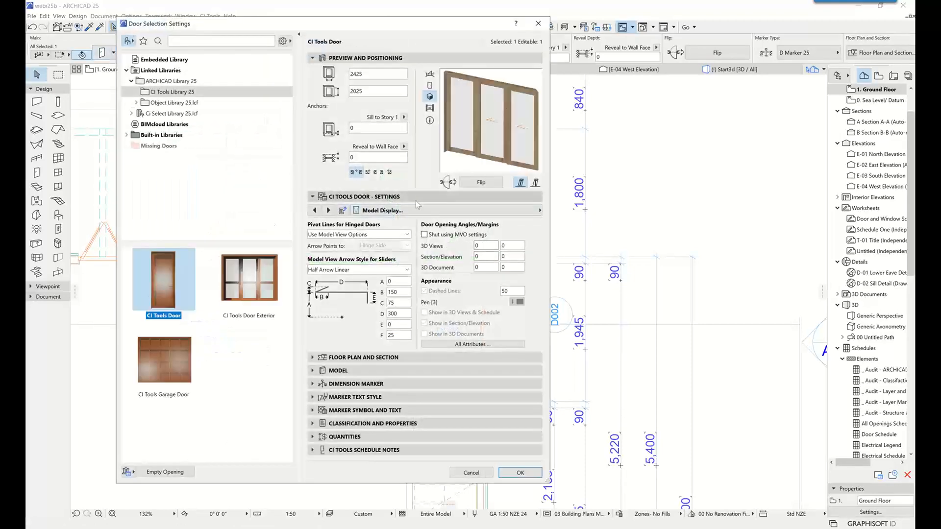
In door D001's Model Display, set the hinged door pivot lines to Use Local Settings and turn off Show in 3D Views & Schedule.
left_click(488, 210)
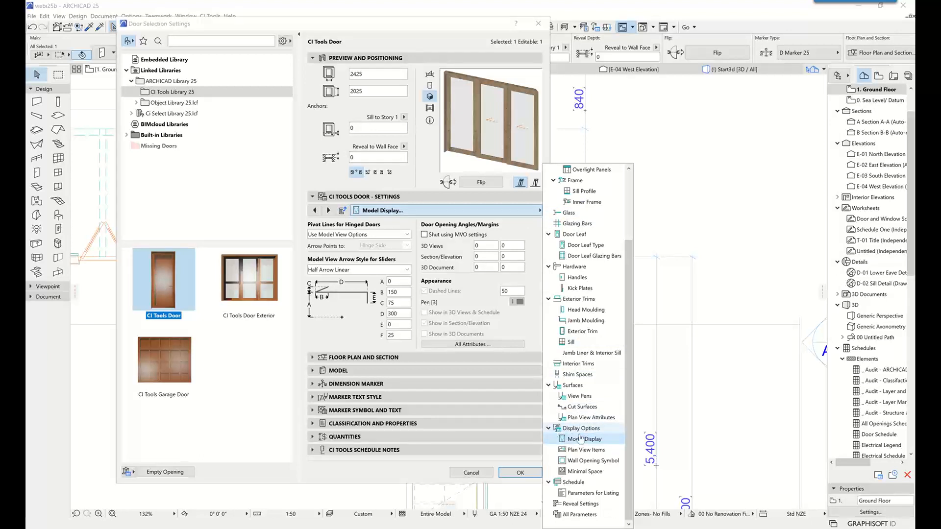
left_click(464, 290)
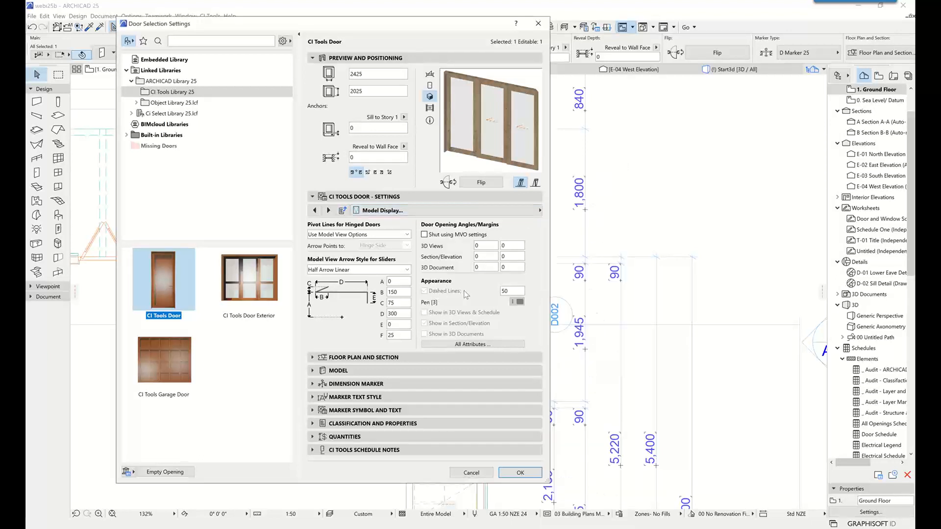
left_click(338, 236)
left_click(322, 247)
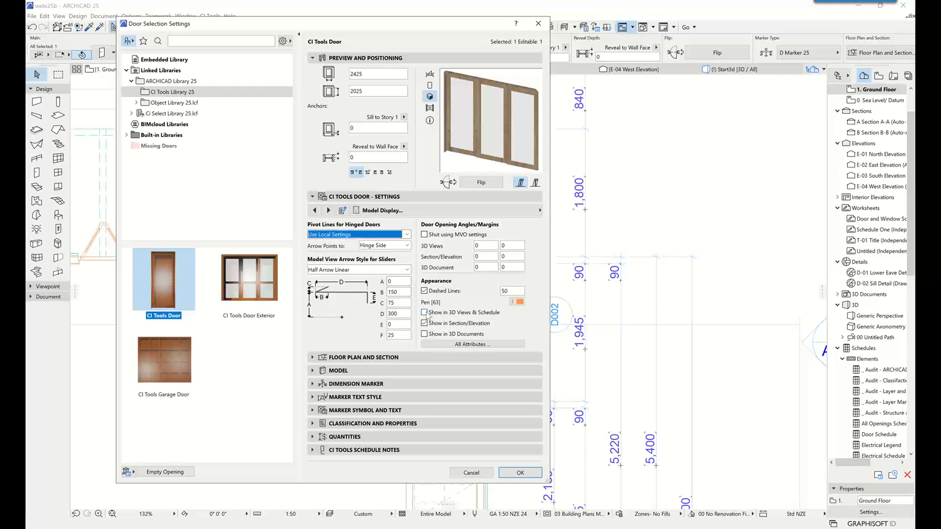
left_click(514, 471)
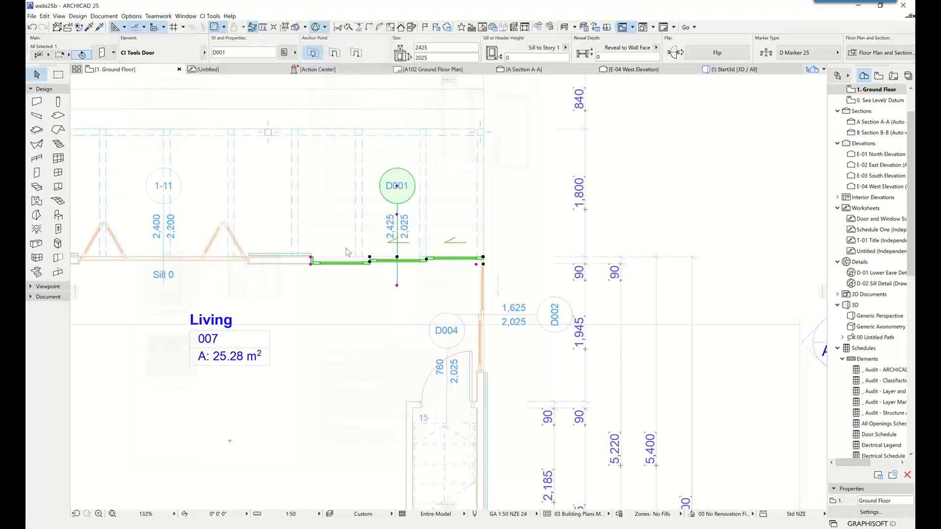
Update the doors and windows schedule in the Untitled worksheet and check the D001 elevation.
left_click(237, 70)
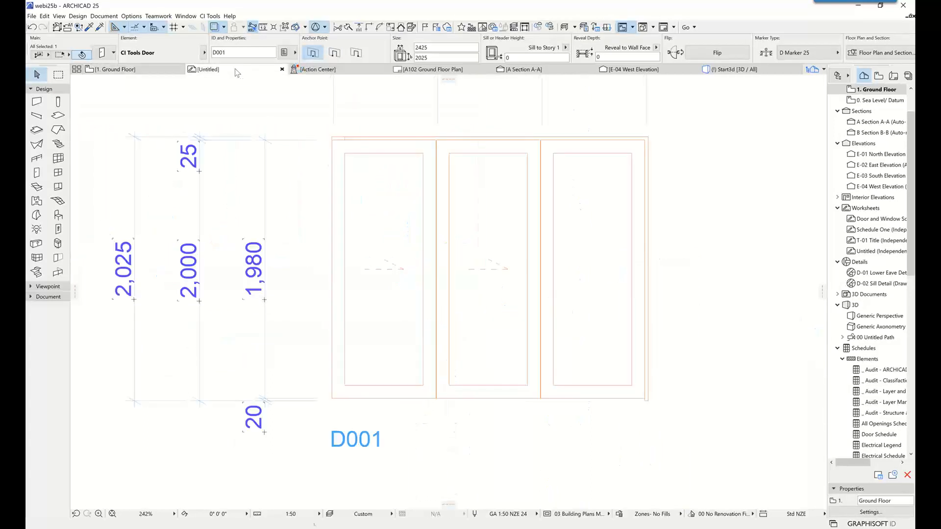
left_click(210, 16)
mouse_move(250, 96)
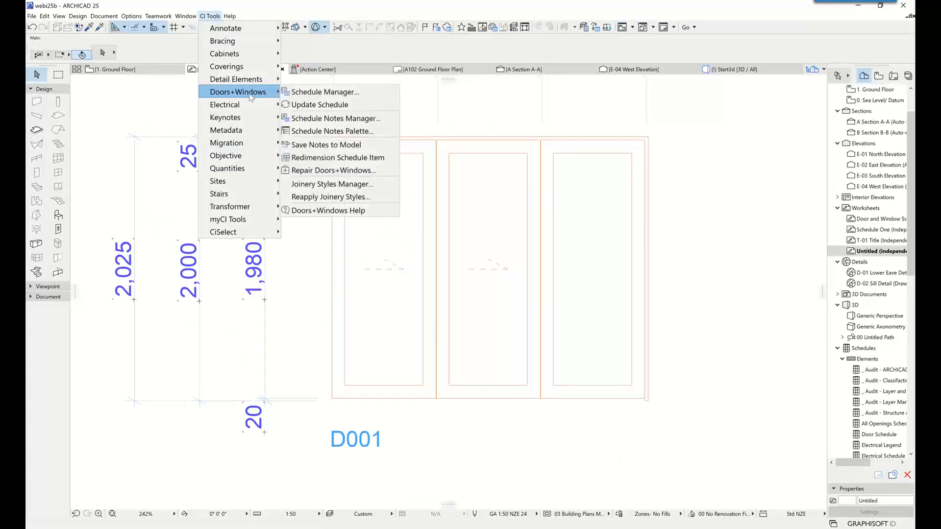
left_click(314, 104)
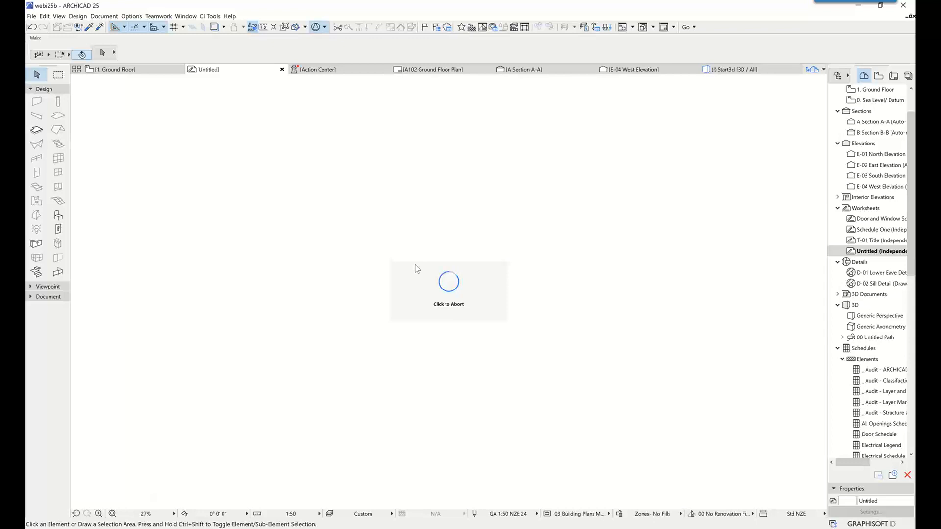
middle_click(470, 270)
middle_click(470, 271)
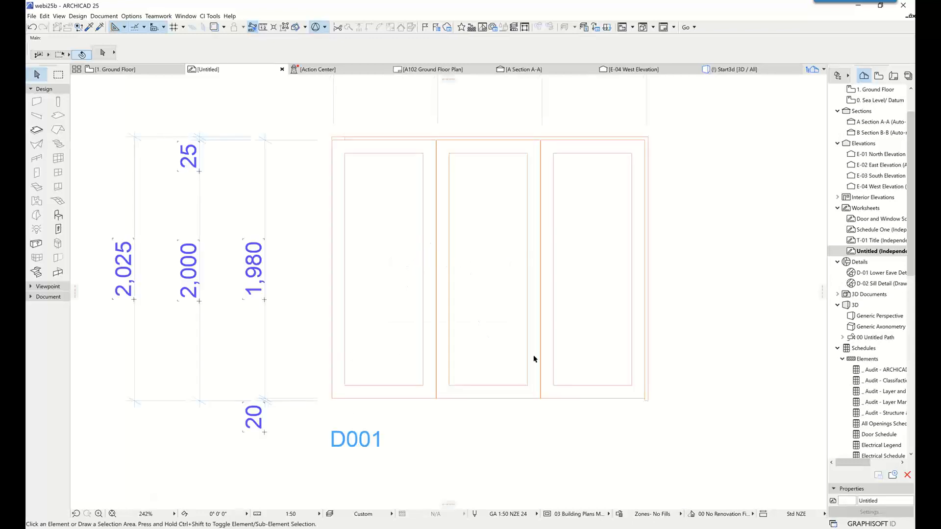
scroll(440, 246, "down", 6)
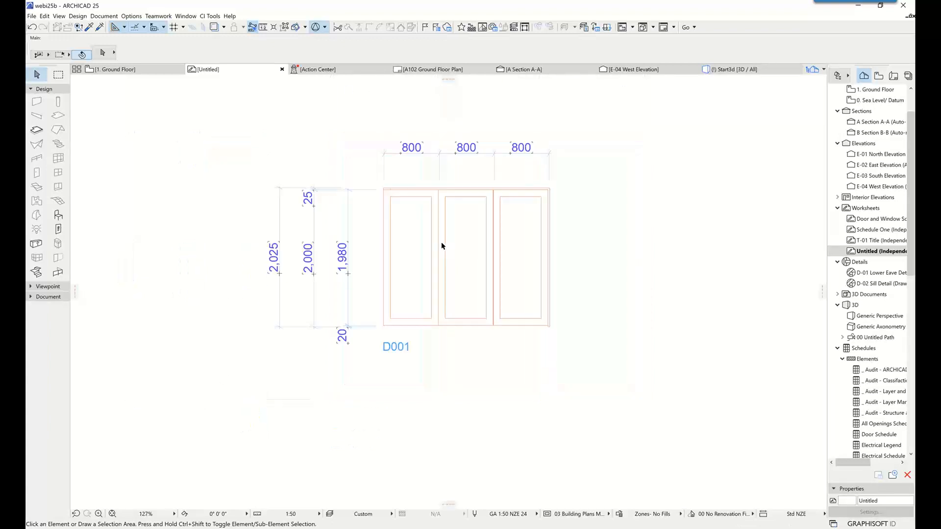
Check door D001's worksheet elevation, review its hinged-door pivot line options in Model Display, and close the settings without changes.
middle_click_drag(491, 213, 492, 262)
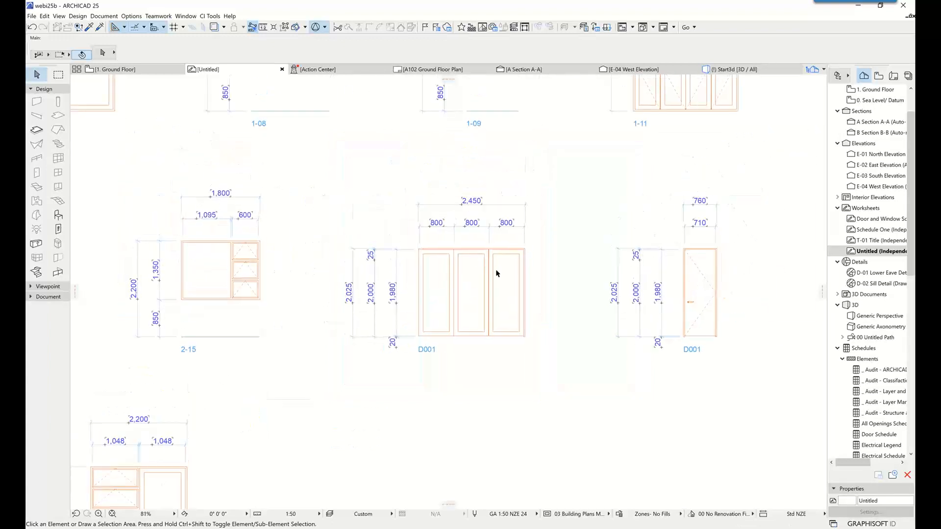
middle_click_drag(244, 250, 269, 361)
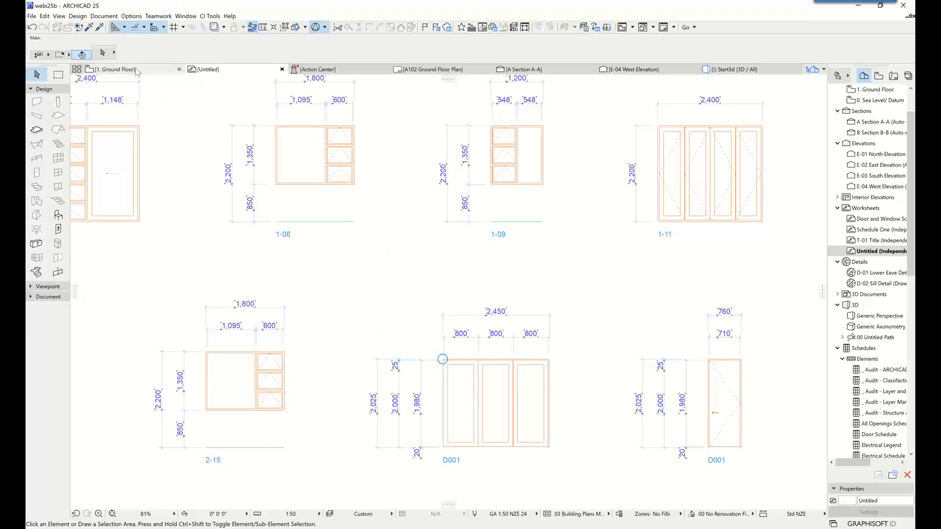
left_click(115, 69)
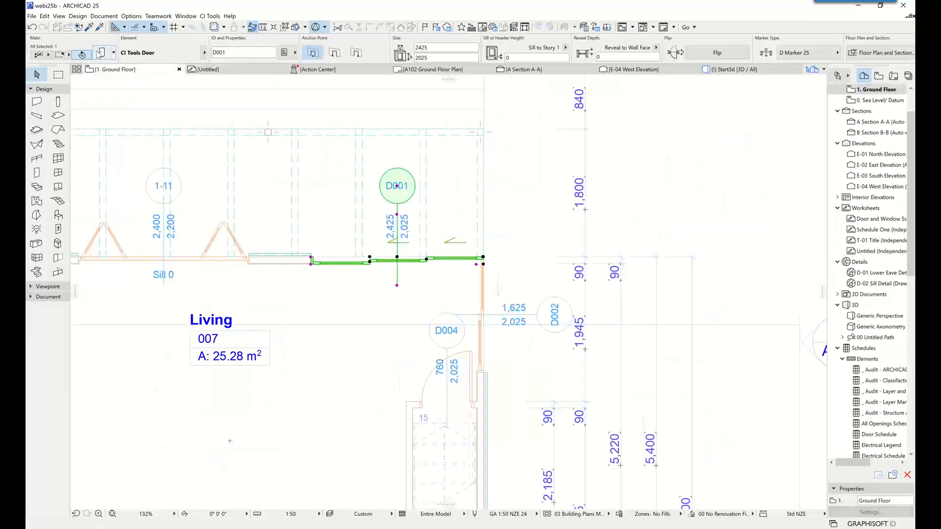
left_click(98, 54)
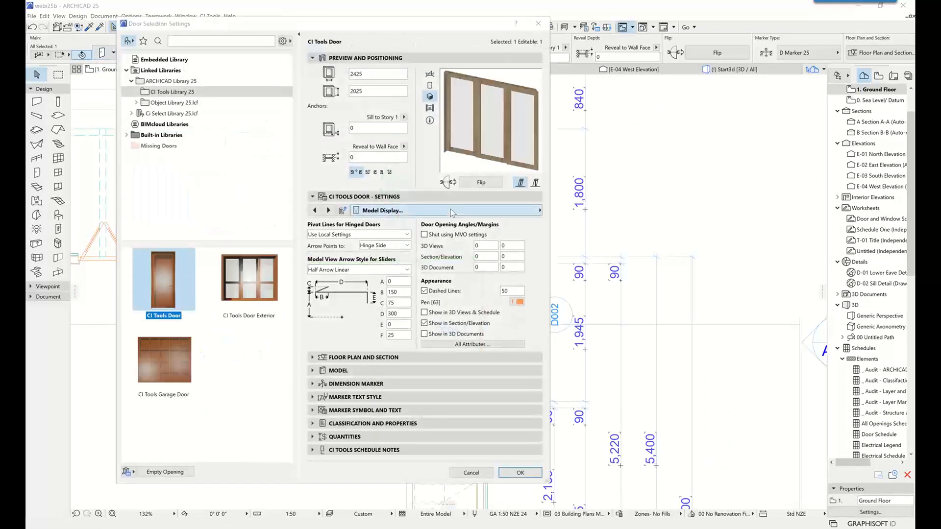
left_click(539, 210)
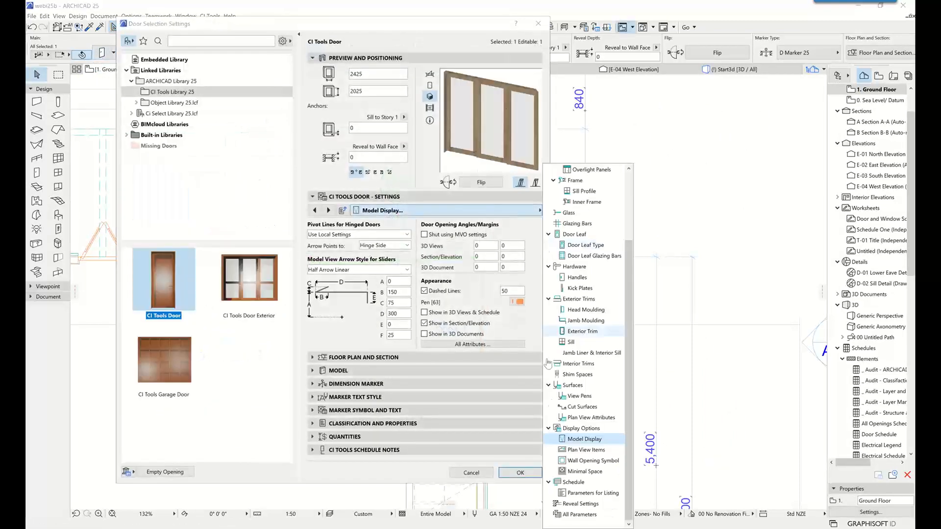
left_click(582, 439)
left_click(334, 236)
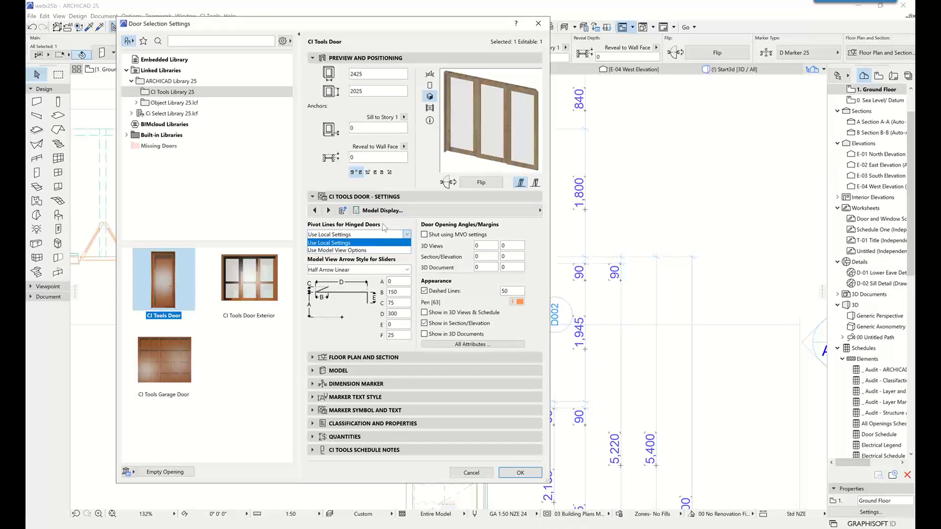
left_click(406, 234)
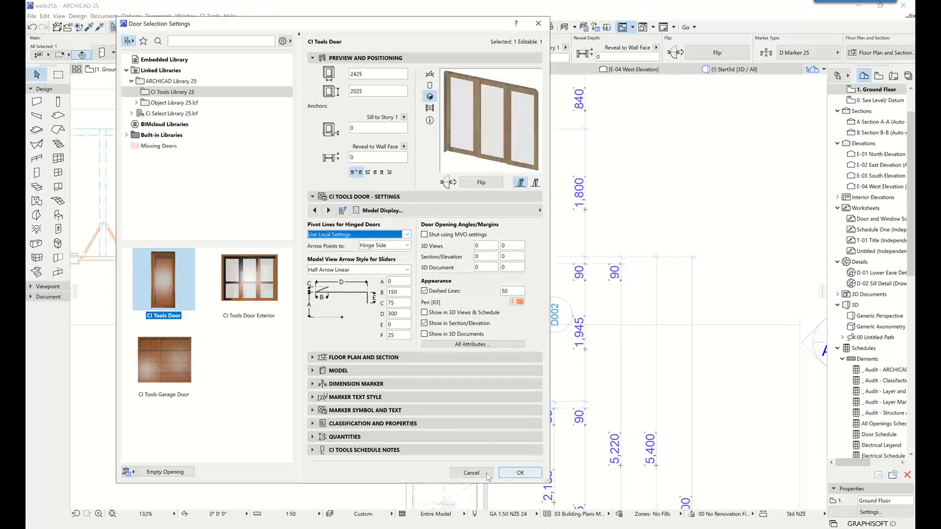
left_click(471, 473)
Deselect the door and open the CI Tools Keynotes palette, placing it clear of the lone wall beside the ground floor plan.
left_click(638, 247)
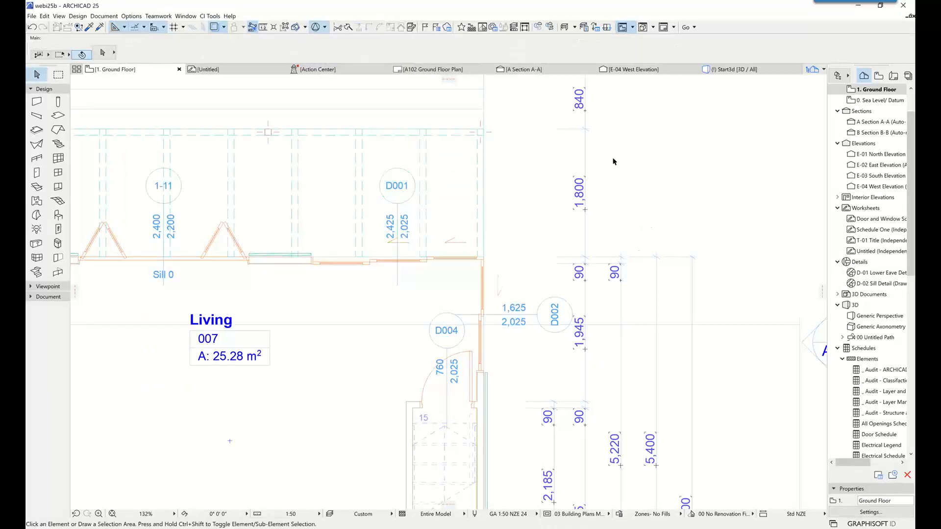
scroll(643, 252, "down", 3)
middle_click_drag(636, 266, 405, 241)
scroll(403, 240, "down", 1)
left_click_drag(0, 0, 0, 0)
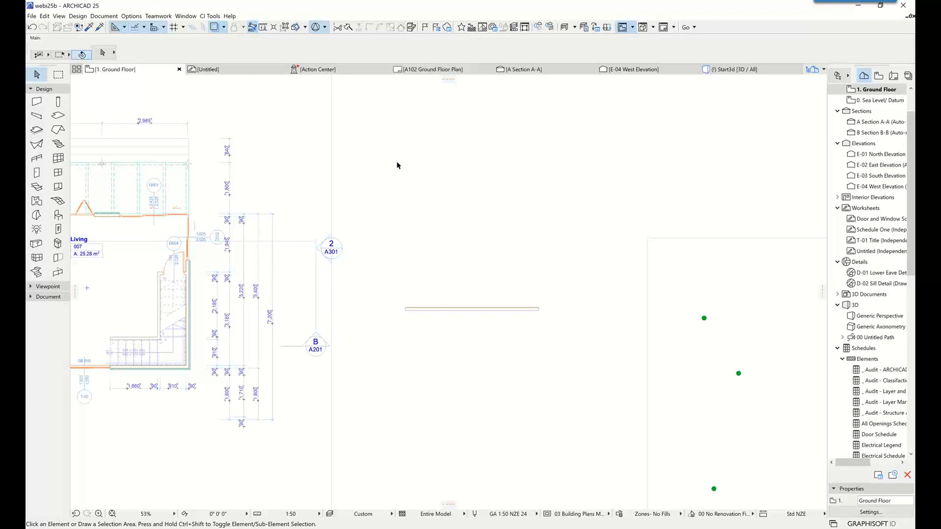
left_click(210, 16)
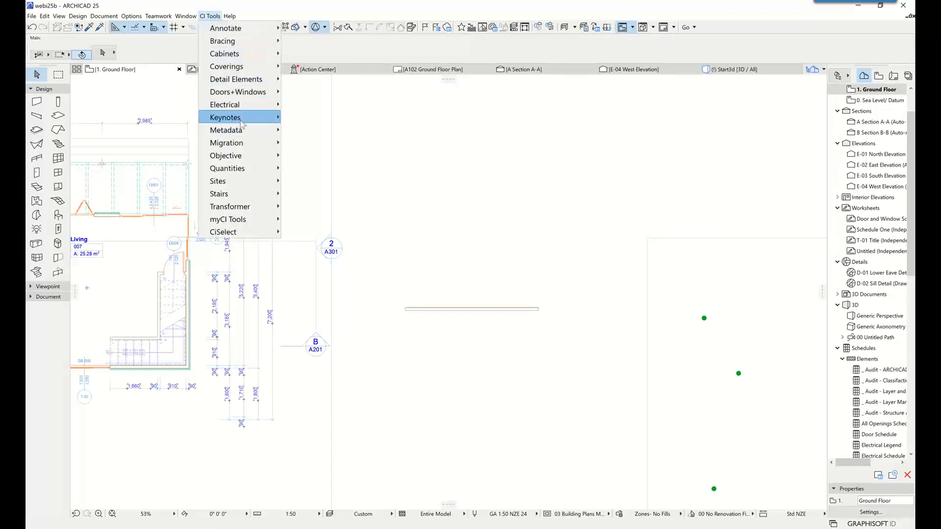
mouse_move(230, 117)
left_click(321, 118)
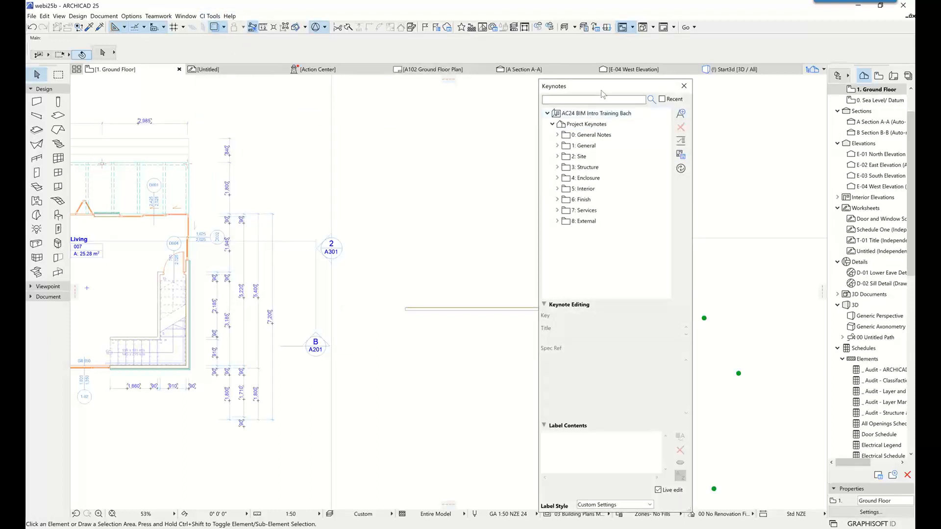
left_click_drag(602, 87, 723, 82)
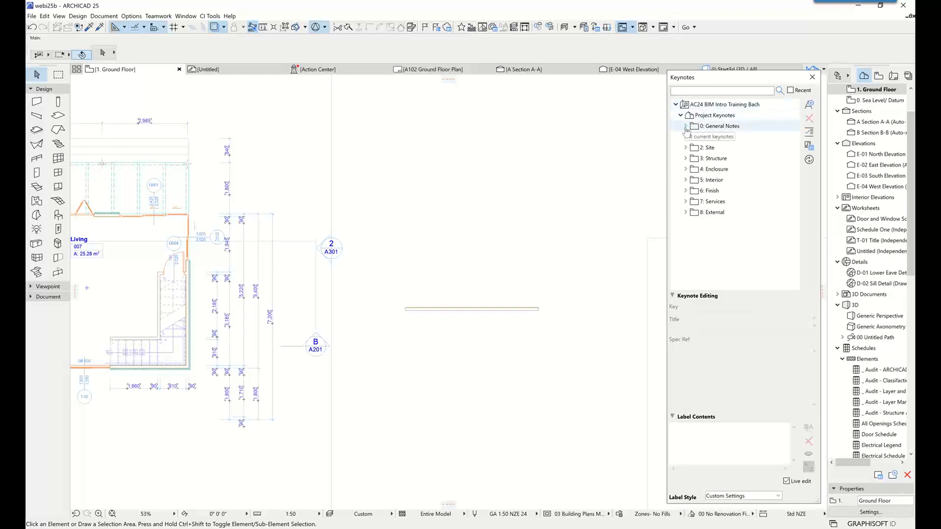
Review the 3.01.01 Internal Walls keynote under 3: Structure and the Keynotes Manager options, leaving the manager without changes.
left_click(685, 158)
left_click(724, 115)
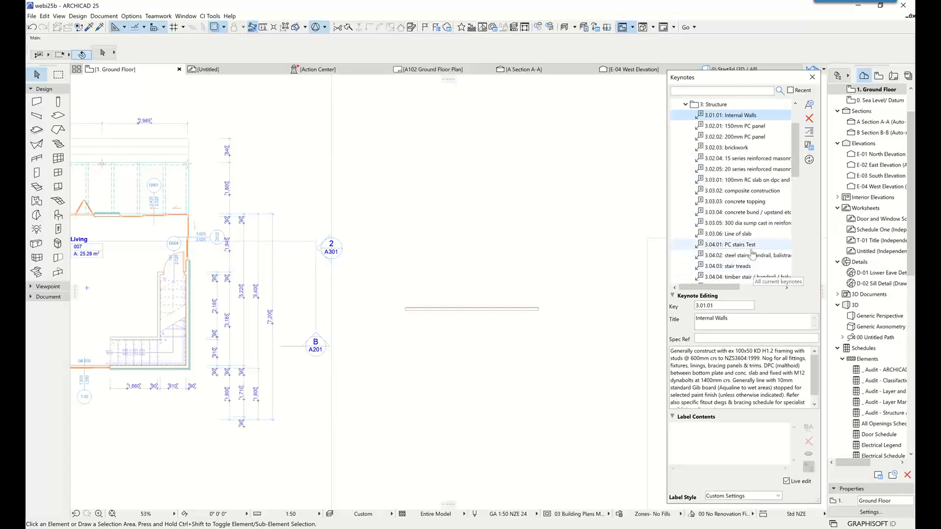
left_click(809, 146)
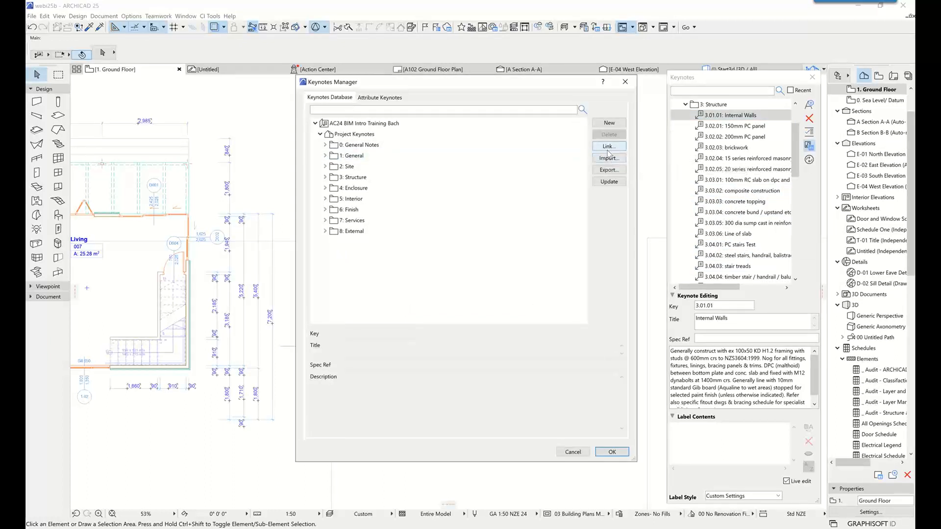
left_click(573, 452)
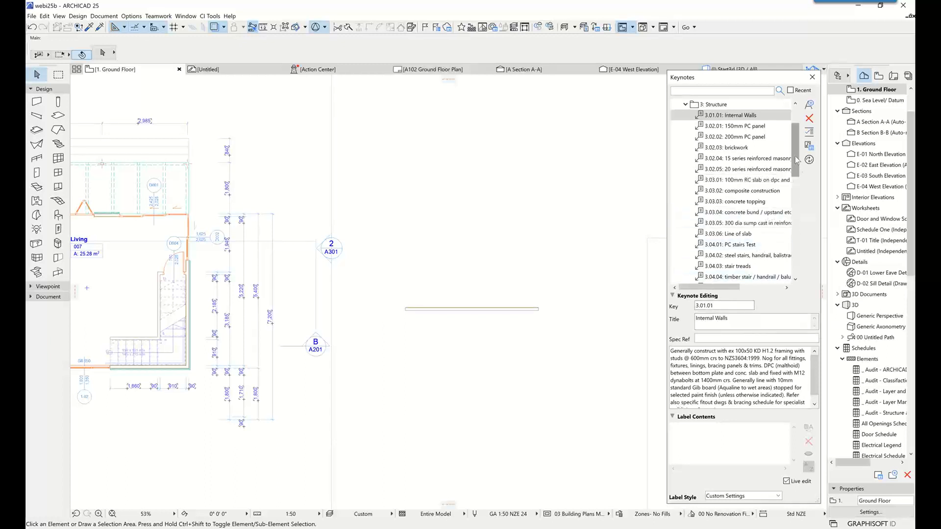
left_click_drag(795, 155, 793, 142)
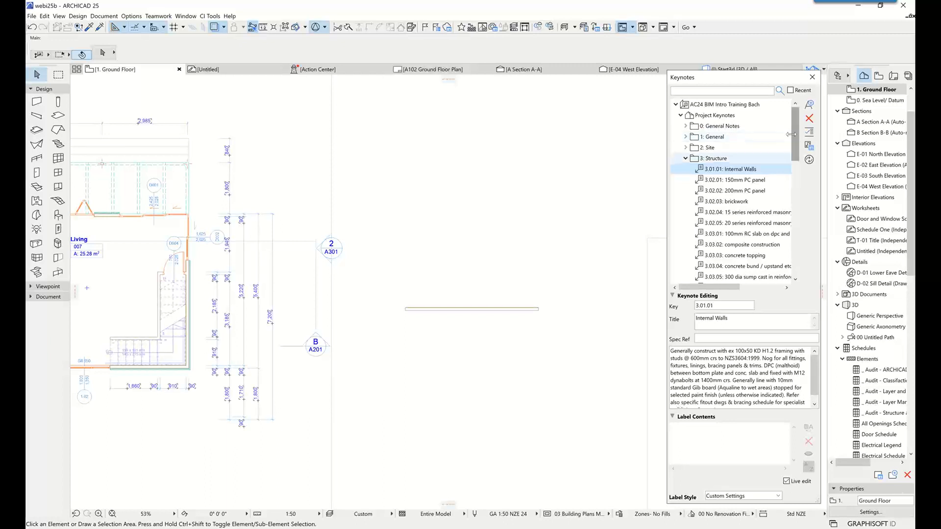
Delete all project keynote folders from 0: General Notes to 8: External.
left_click(685, 158)
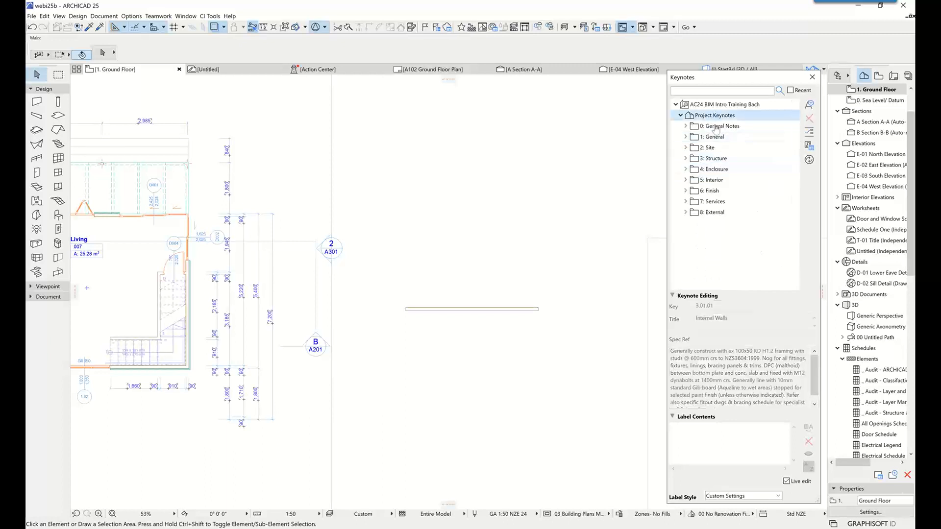
left_click(716, 125)
left_click(715, 212, "shift")
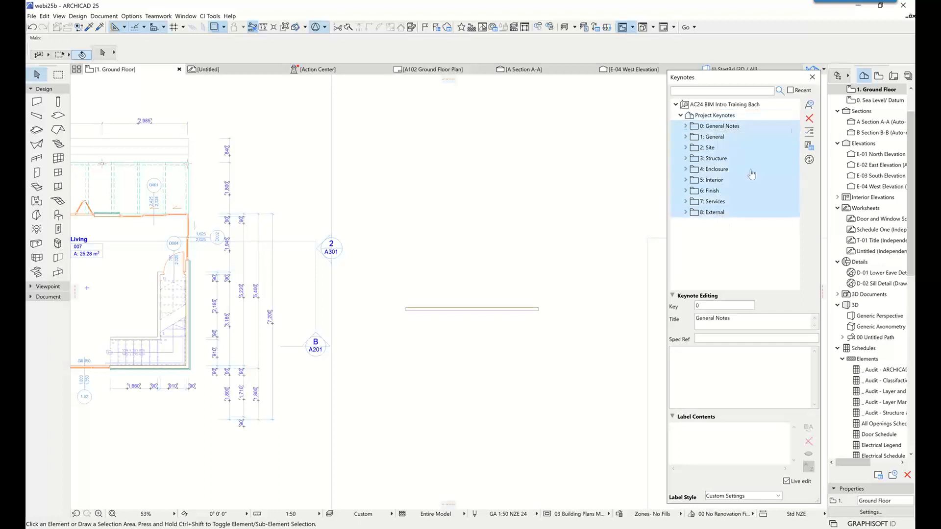
left_click(809, 118)
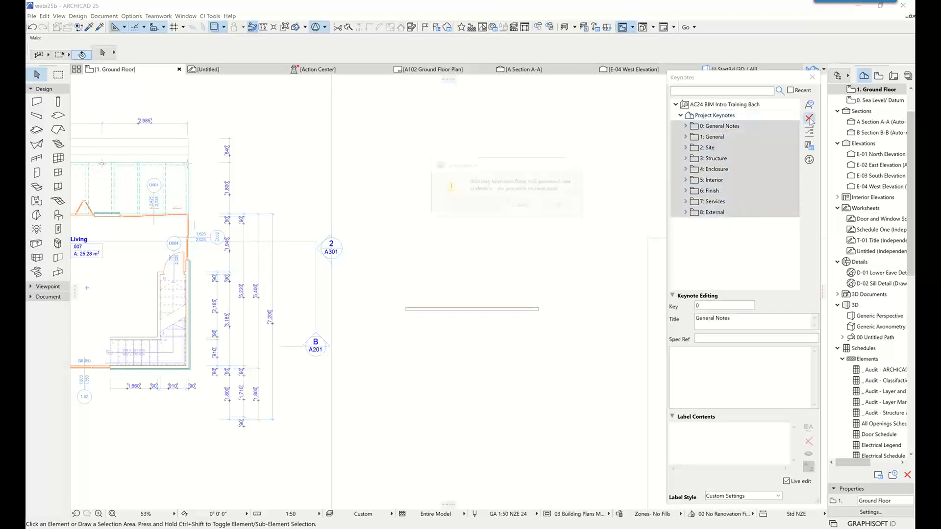
left_click(559, 205)
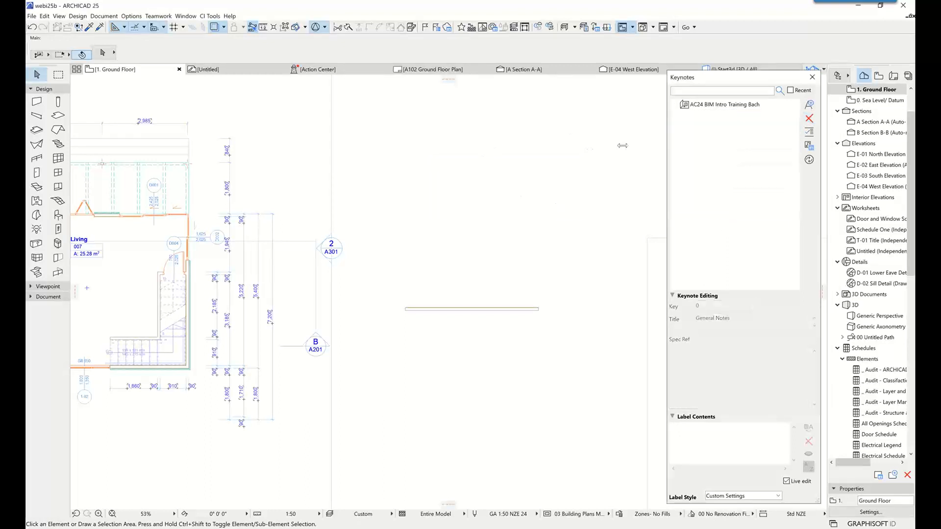
Add four new untitled keynotes to the project keynotes.
left_click(809, 105)
left_click(809, 105)
left_click(809, 105)
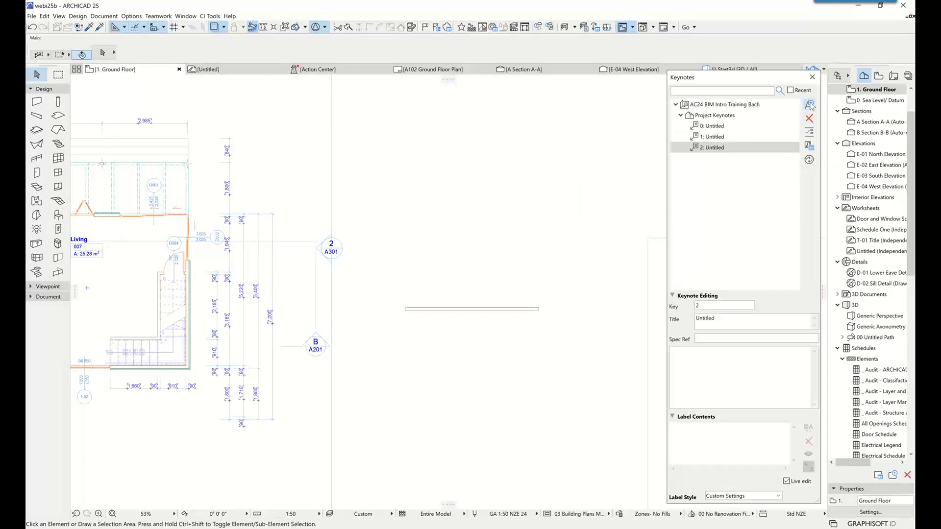
left_click(808, 105)
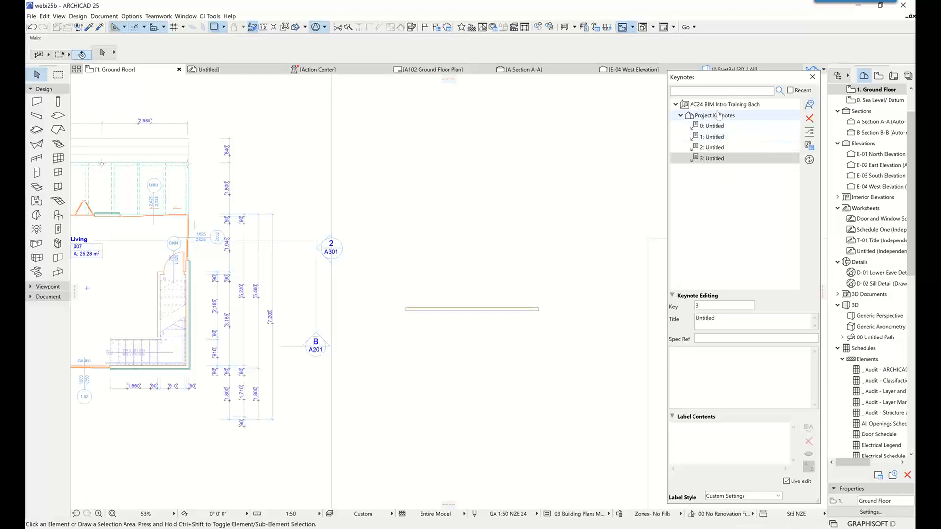
Export all keynotes from the Keynotes Manager to the Desktop as a CSV file named test2, and close the manager.
left_click(718, 114)
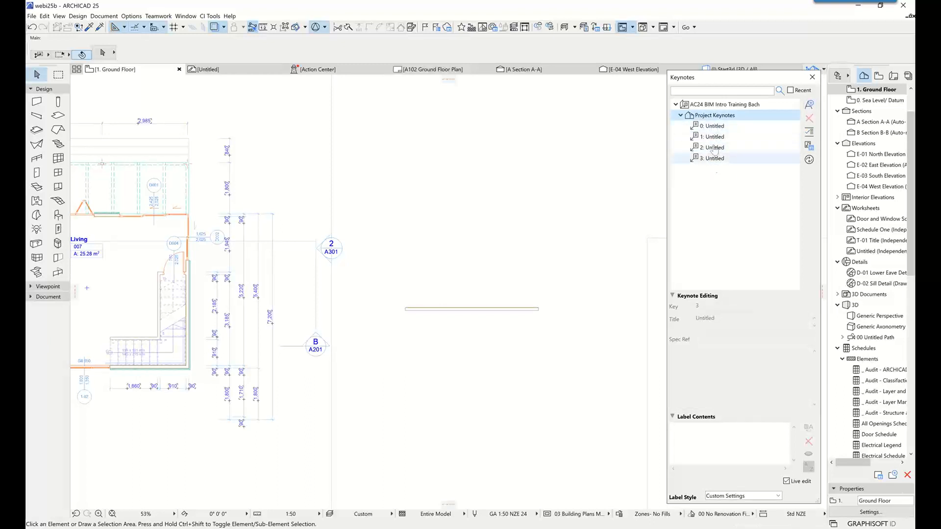
left_click(809, 146)
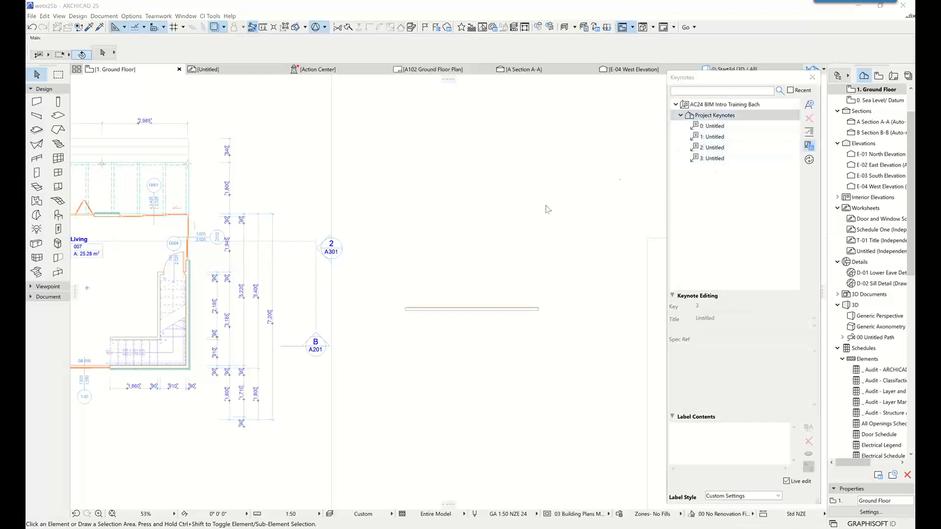
left_click(608, 170)
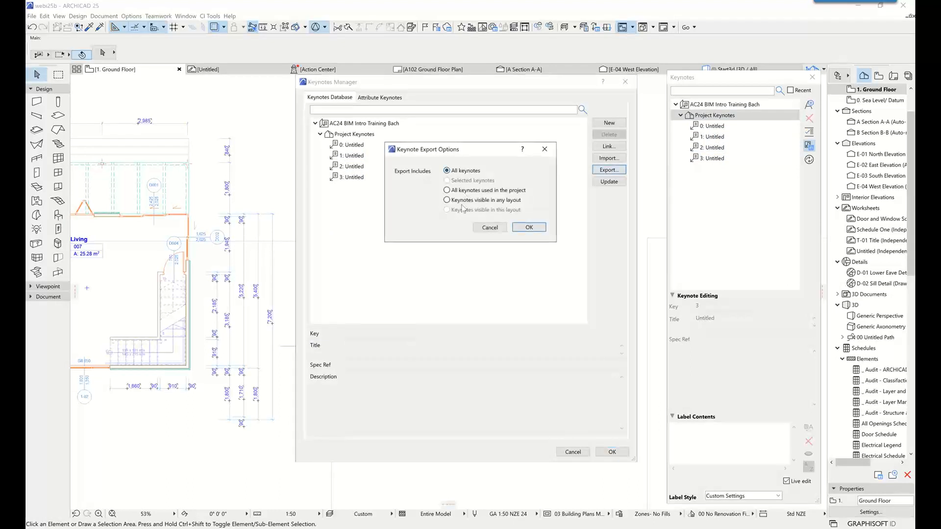
left_click(528, 227)
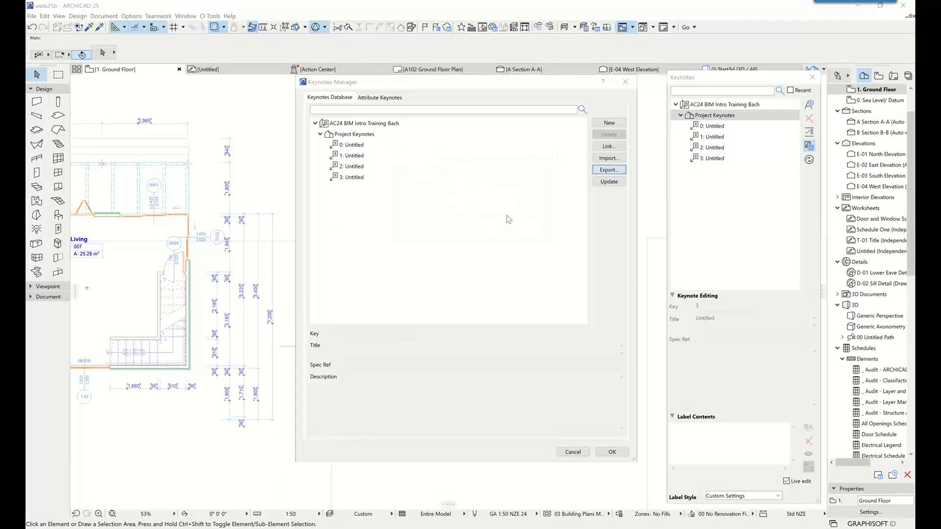
left_click(429, 396)
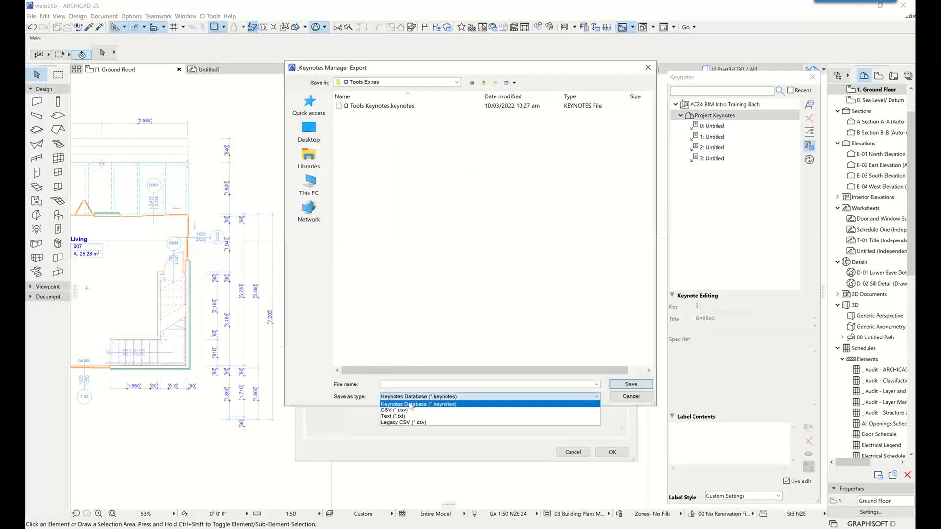
left_click(407, 413)
left_click(309, 130)
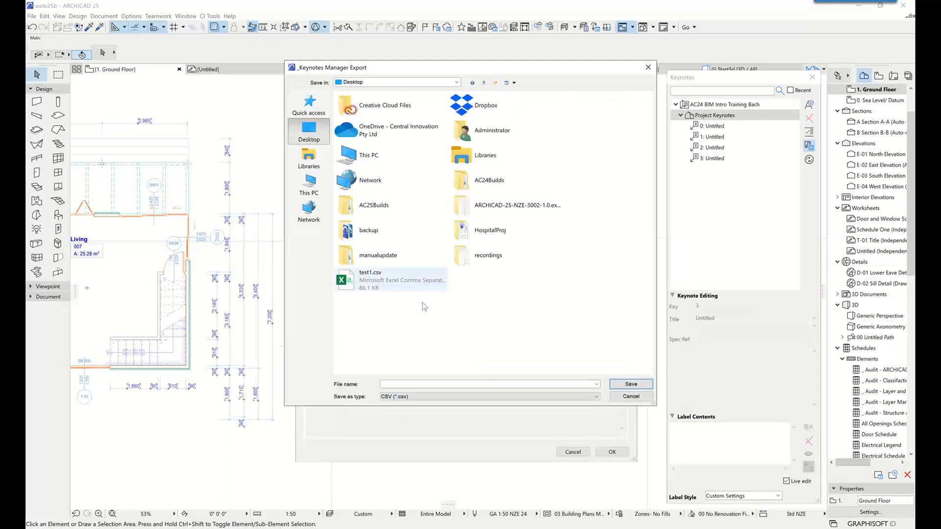
left_click(410, 384)
type("test2")
key("Return")
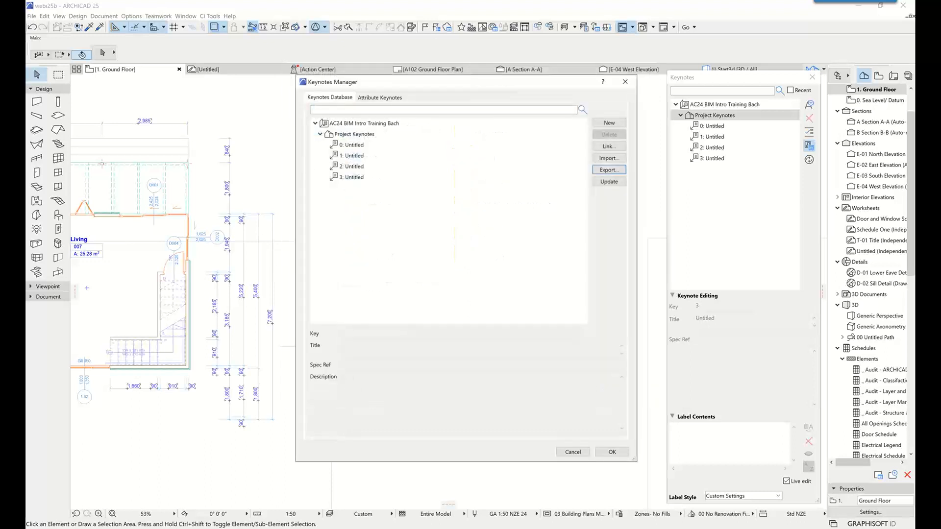
left_click(611, 452)
Delete the four untitled keynotes 0 to 3 from the project keynotes.
left_click(714, 126)
left_click(809, 118)
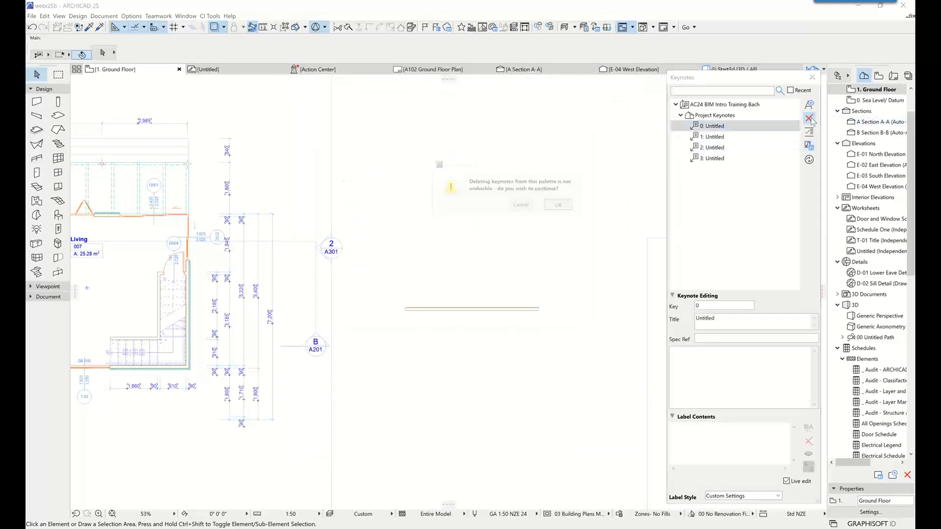
left_click(520, 205)
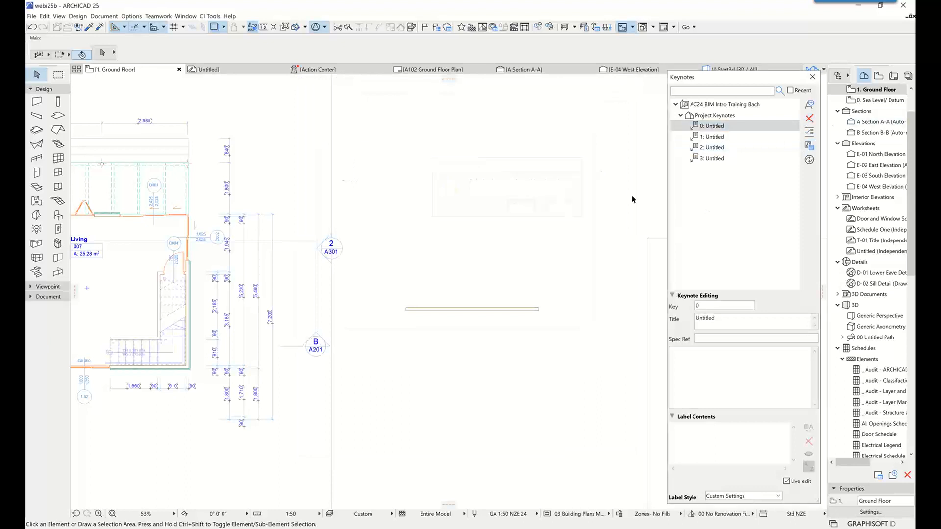
left_click(708, 159, "shift")
left_click(809, 118)
key("Return")
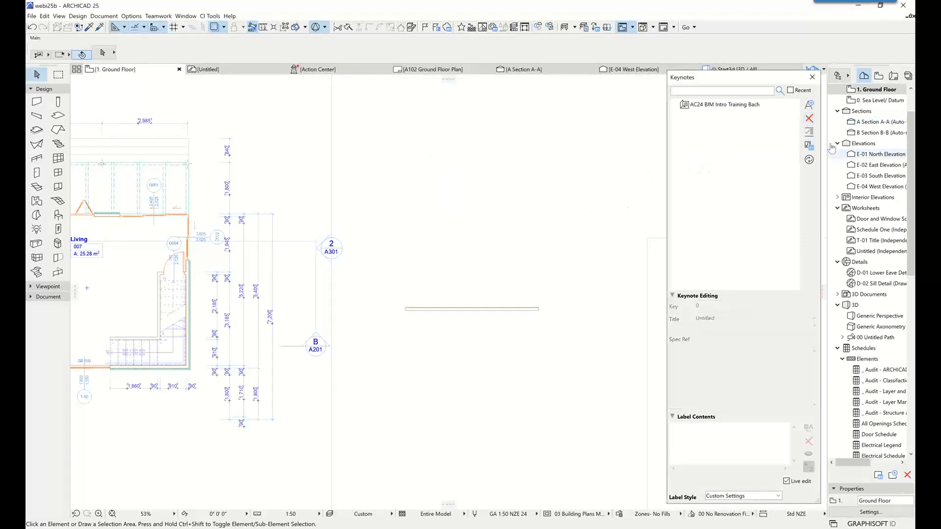
Link the local CSV file test2.csv from the Desktop to the project keynotes with the default mapping, and select its keynote 1.
left_click(808, 146)
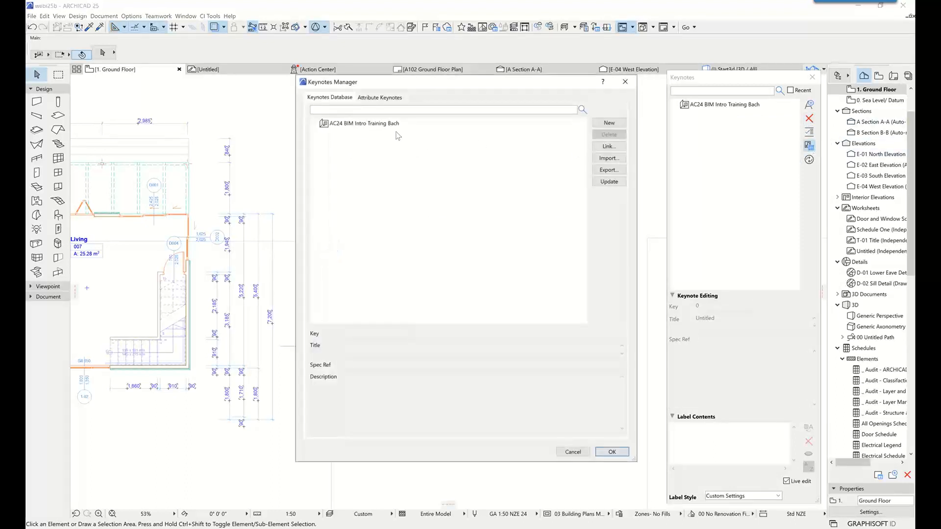
left_click(608, 146)
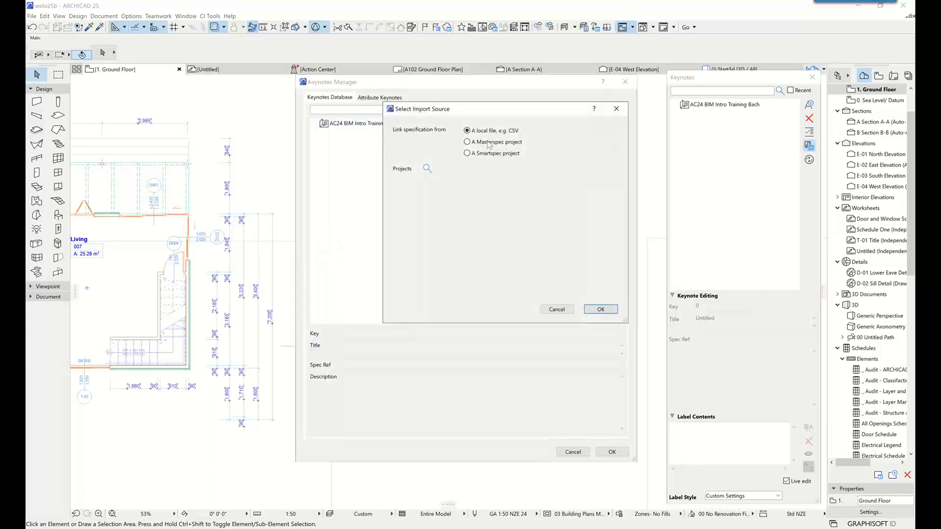
left_click(601, 309)
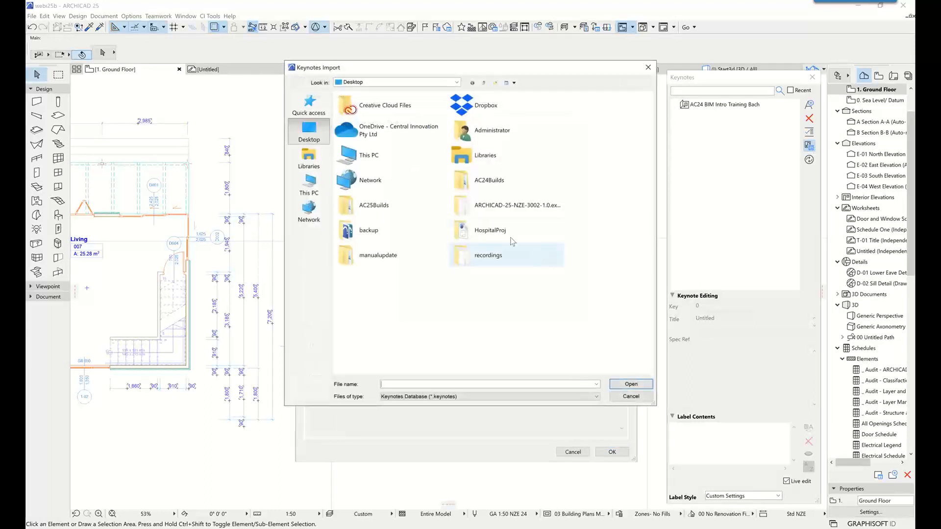
left_click(453, 397)
left_click(453, 410)
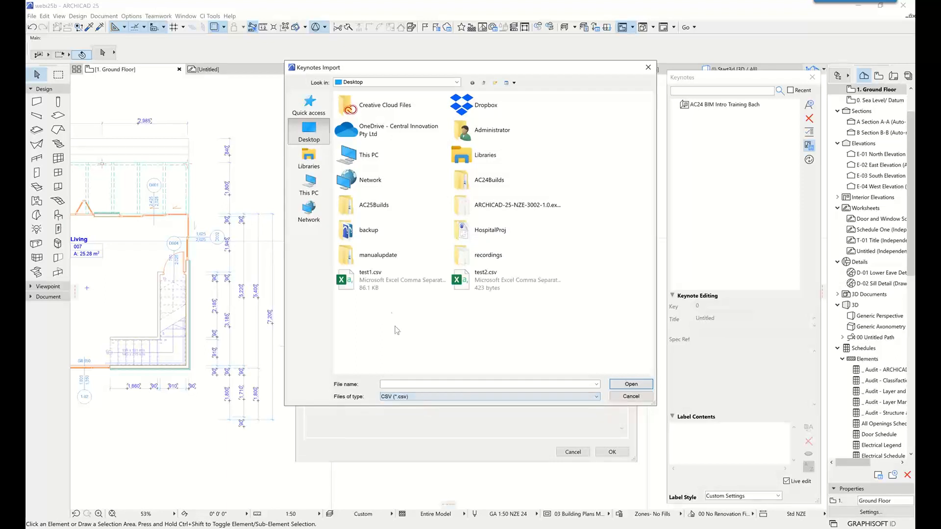
left_click(485, 279)
left_click(630, 384)
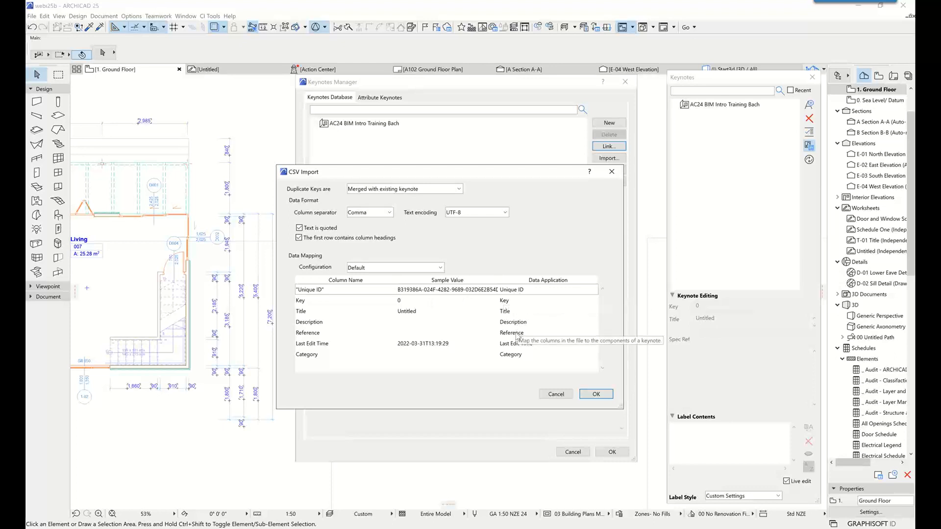
left_click(596, 393)
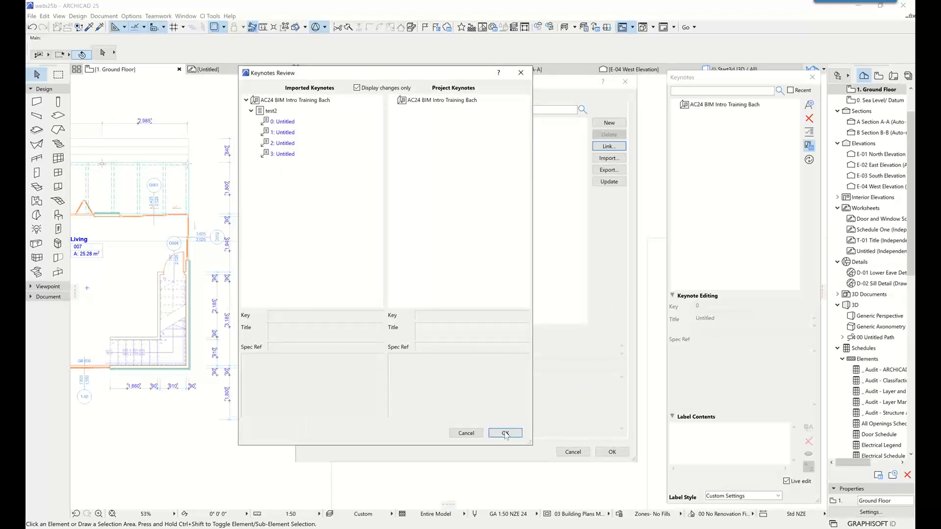
left_click(507, 433)
left_click(611, 452)
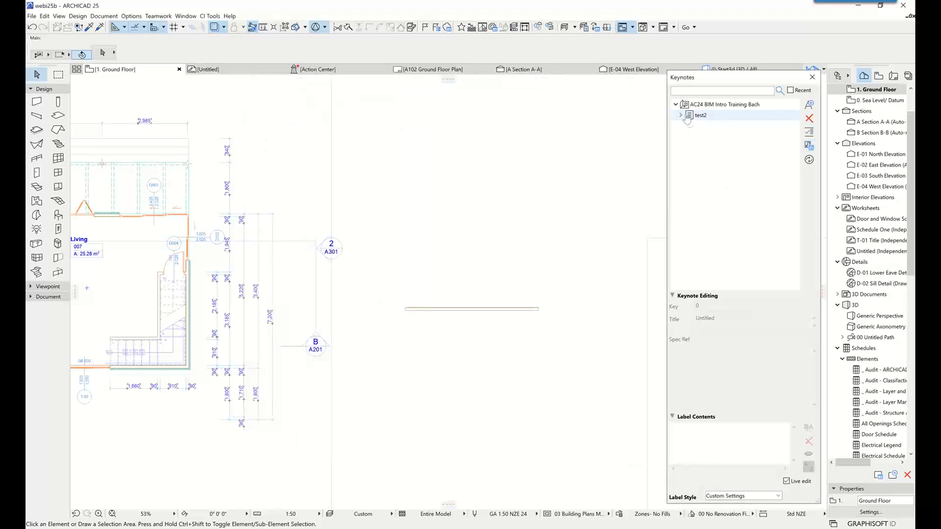
left_click(714, 127)
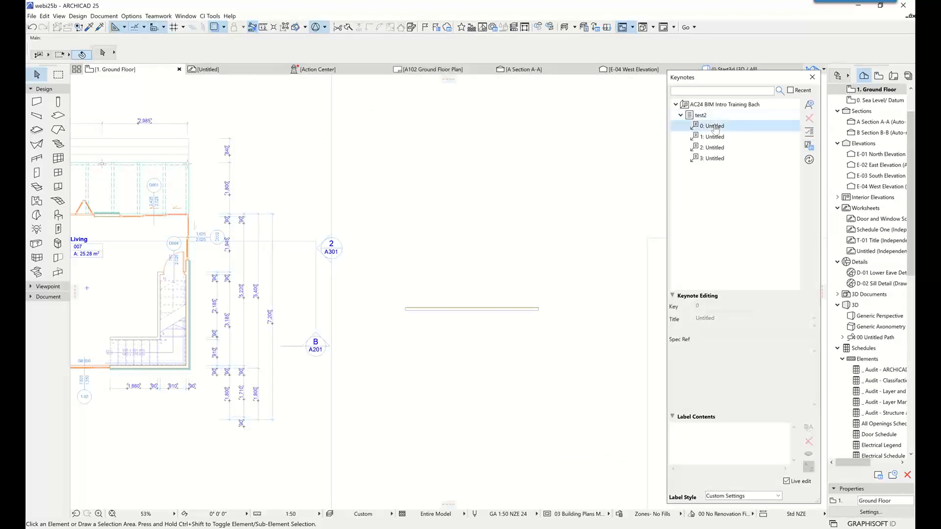
left_click(714, 137)
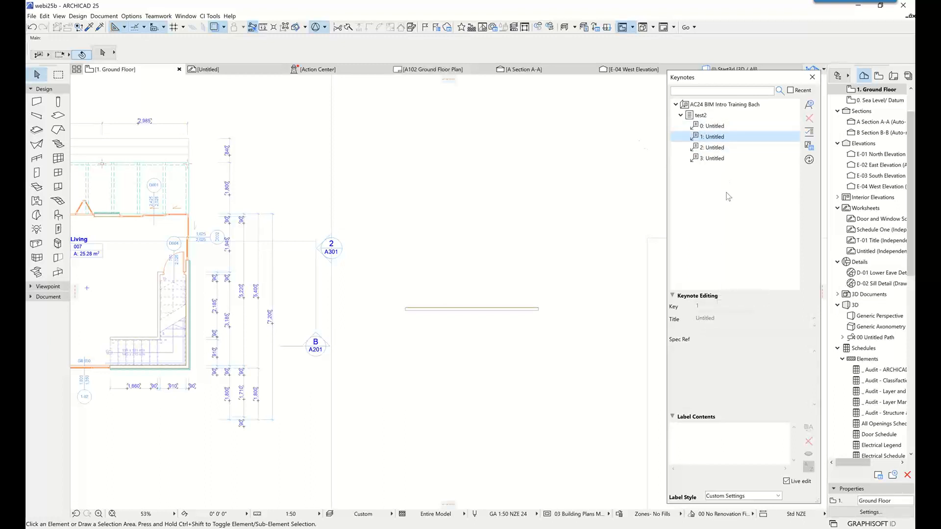
Switch to File Explorer and open test2.csv from the Desktop in Excel.
key("alt+Tab")
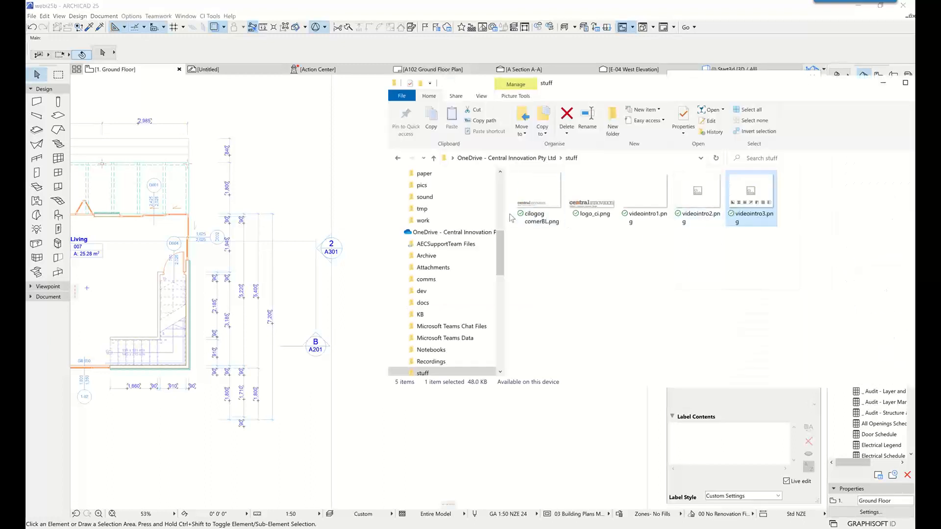
scroll(499, 180, "up", 3)
left_click(425, 191)
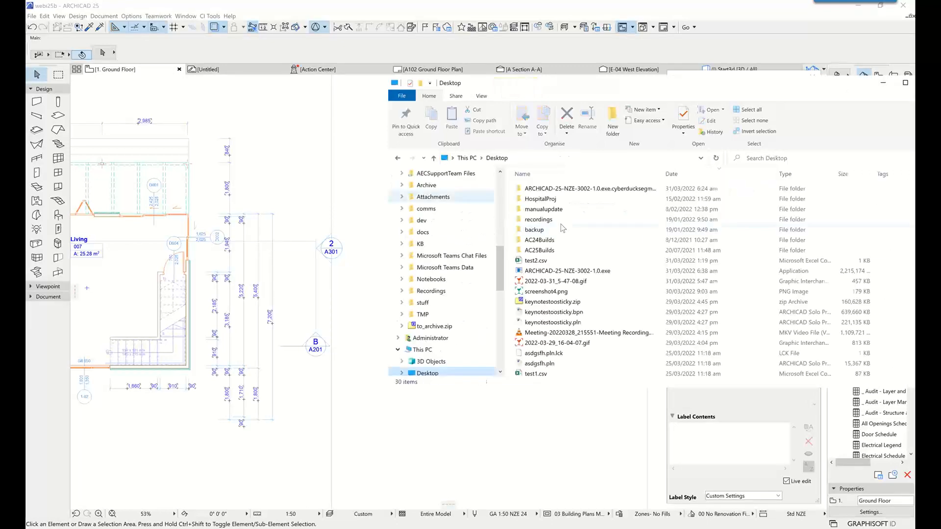
scroll(561, 224, "down", 4)
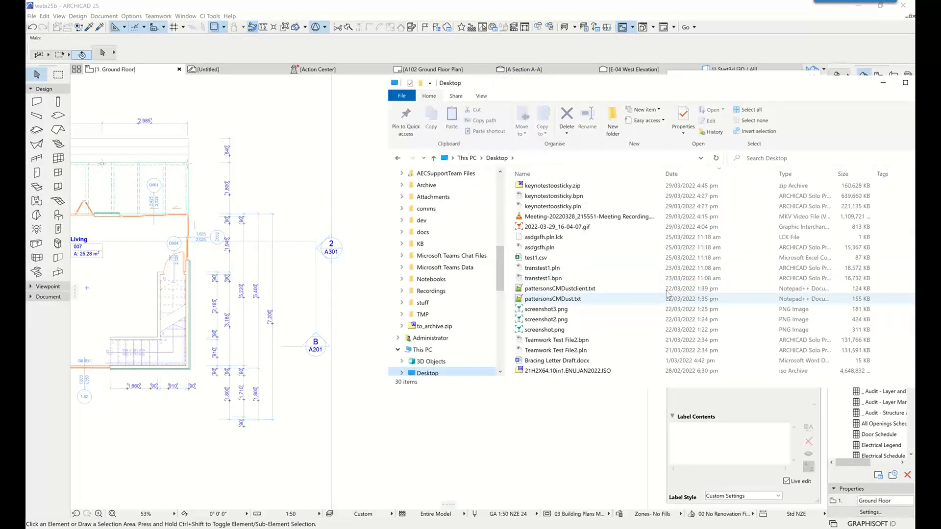
left_click(567, 259)
scroll(568, 259, "up", 3)
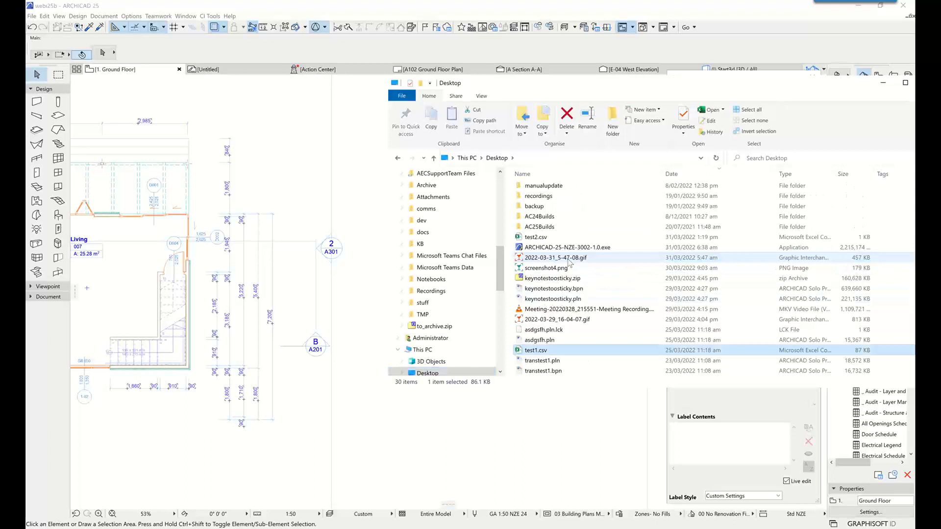
left_click(536, 237)
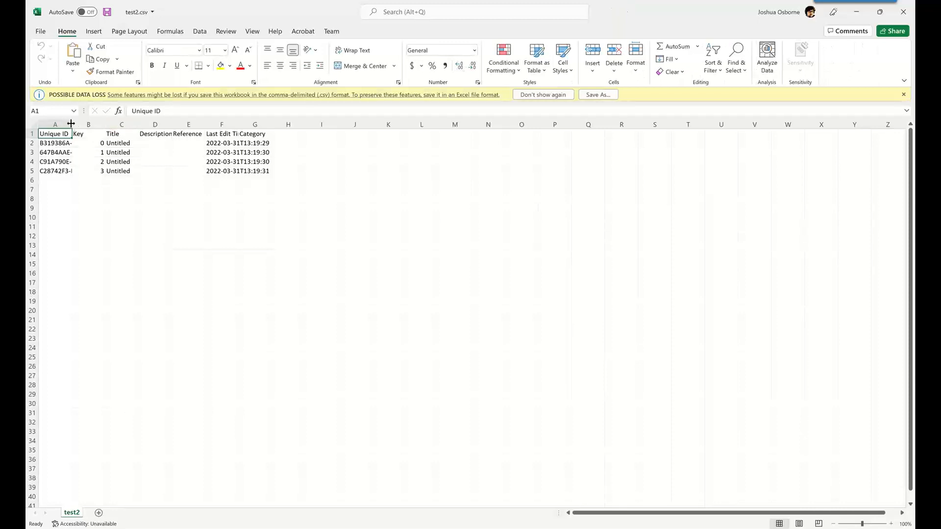
Widen the columns and examine the first keynote's Unique ID, Key, Last Edit Time and Category cells.
left_click_drag(70, 123, 507, 120)
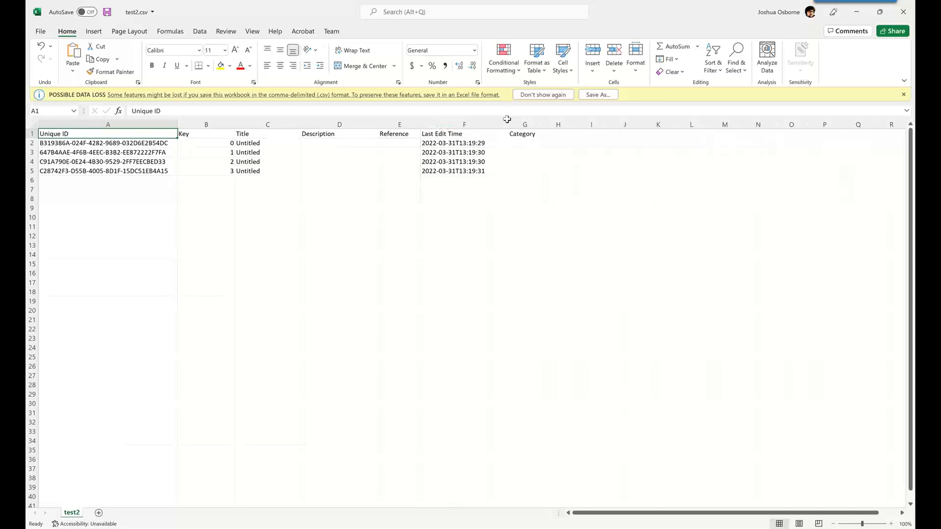
left_click(206, 196)
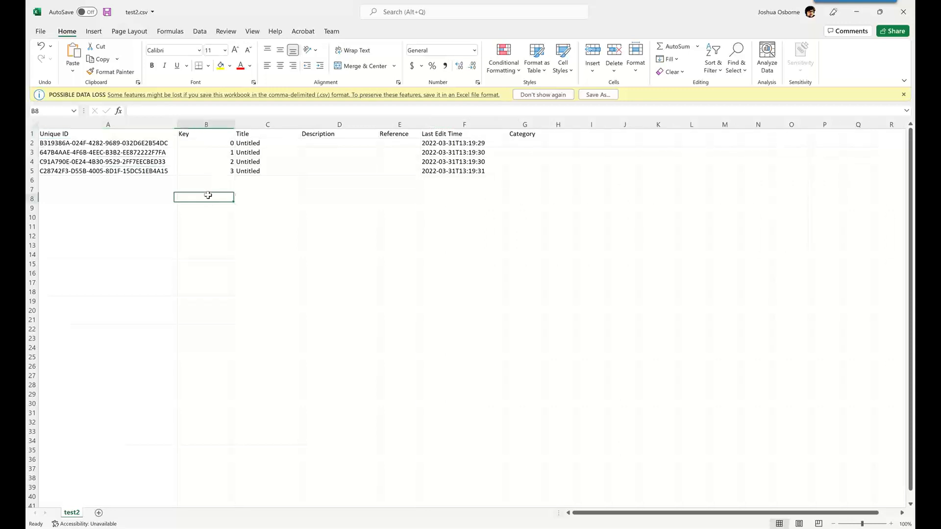
left_click(64, 143)
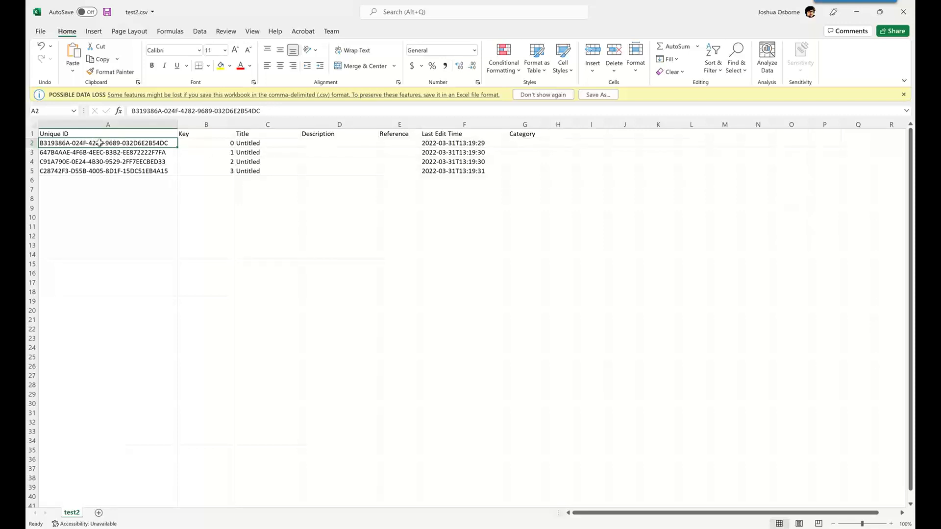
left_click(203, 143)
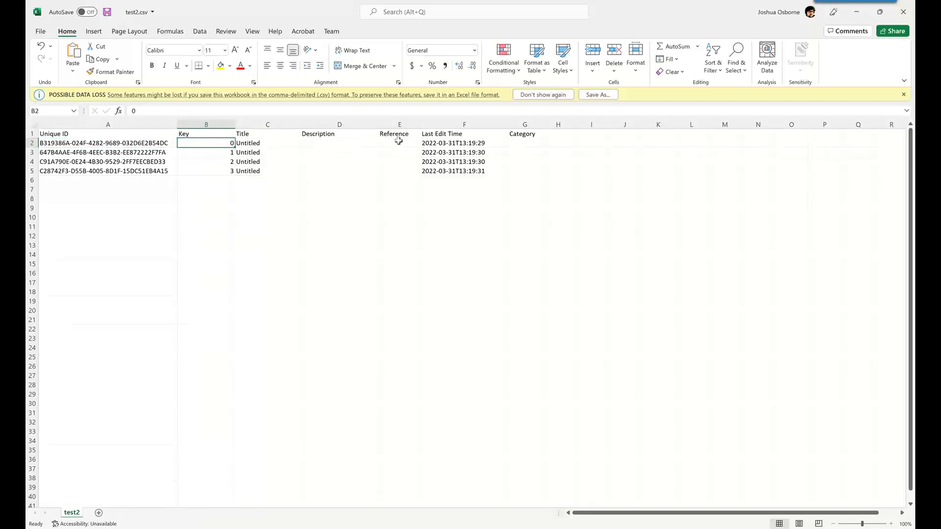
left_click(463, 143)
left_click(526, 142)
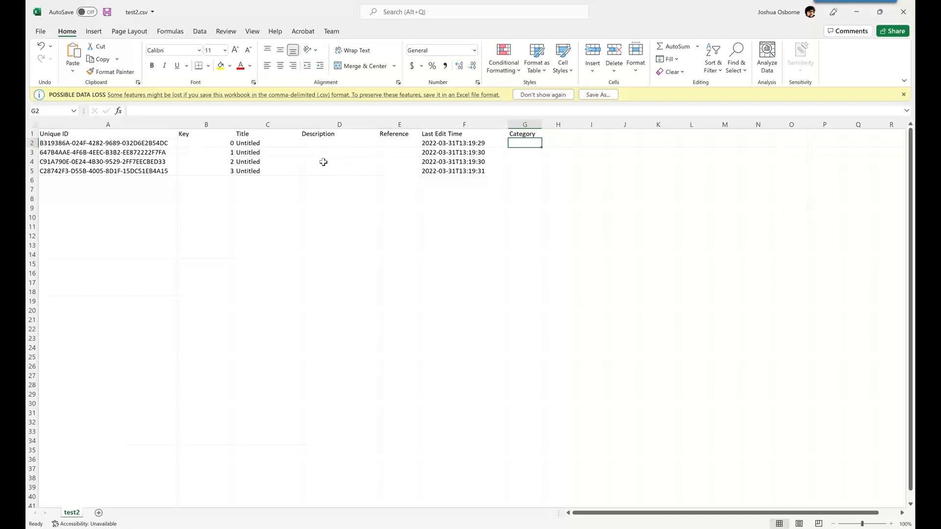
Change the title of keynote 1 to Number One in cell C3, then save and close test2.csv.
left_click(249, 152)
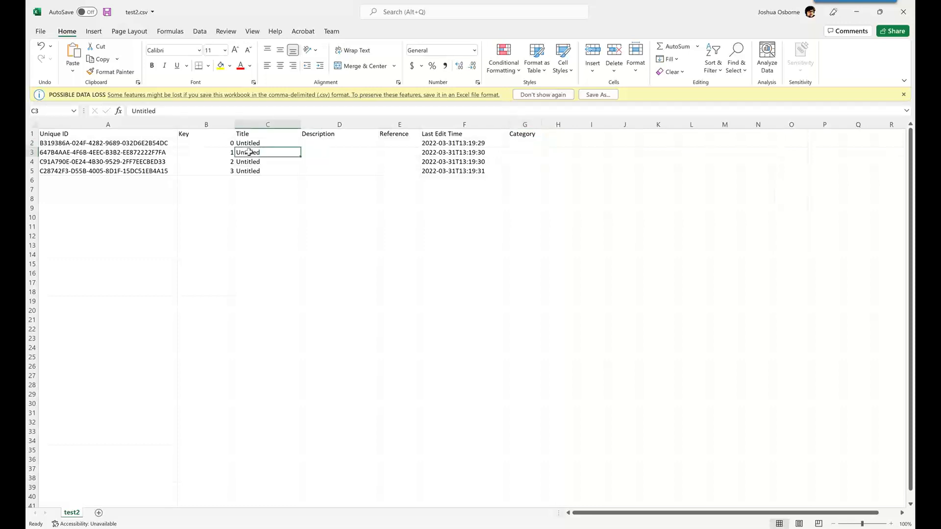
left_click_drag(176, 107, 102, 111)
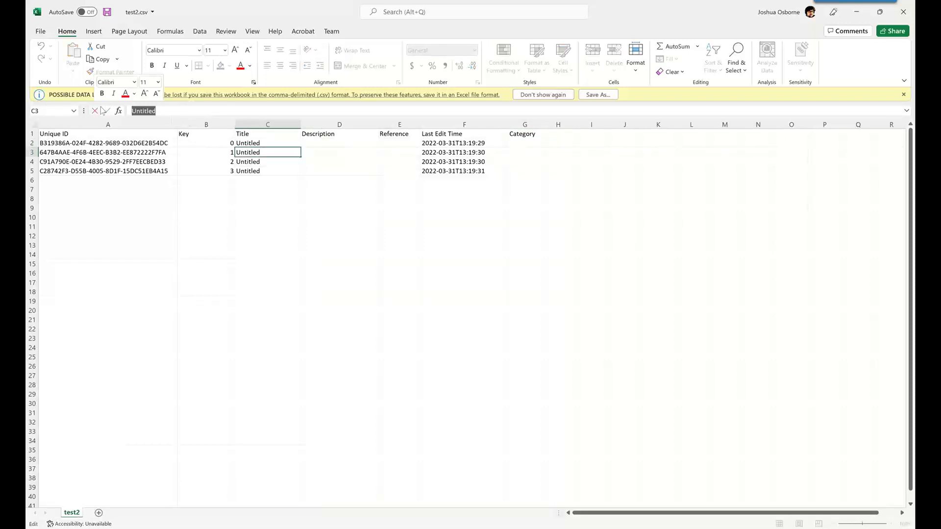
type("Nu")
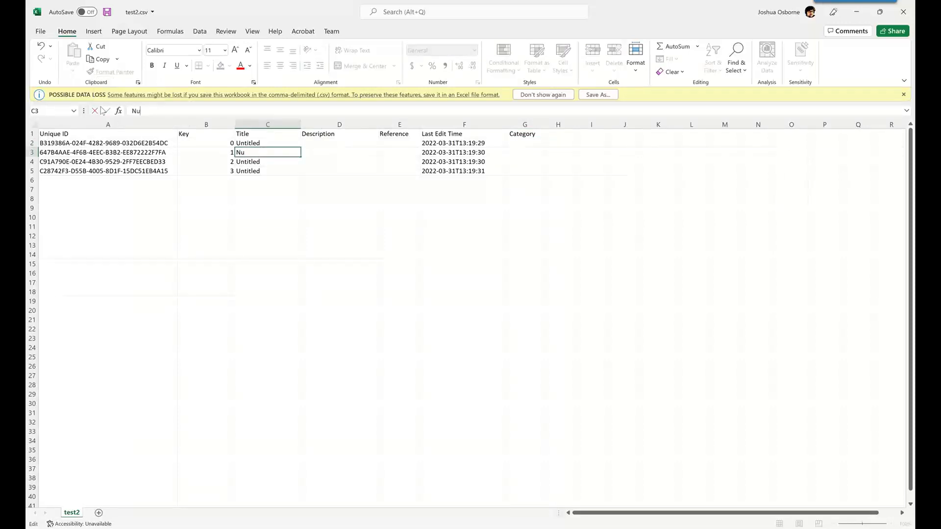
type("mber One")
left_click(108, 14)
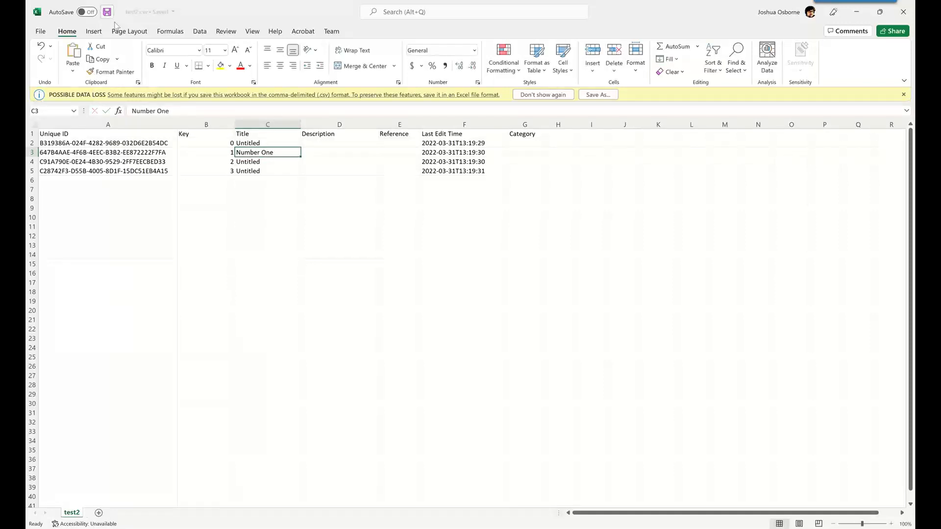
left_click(900, 12)
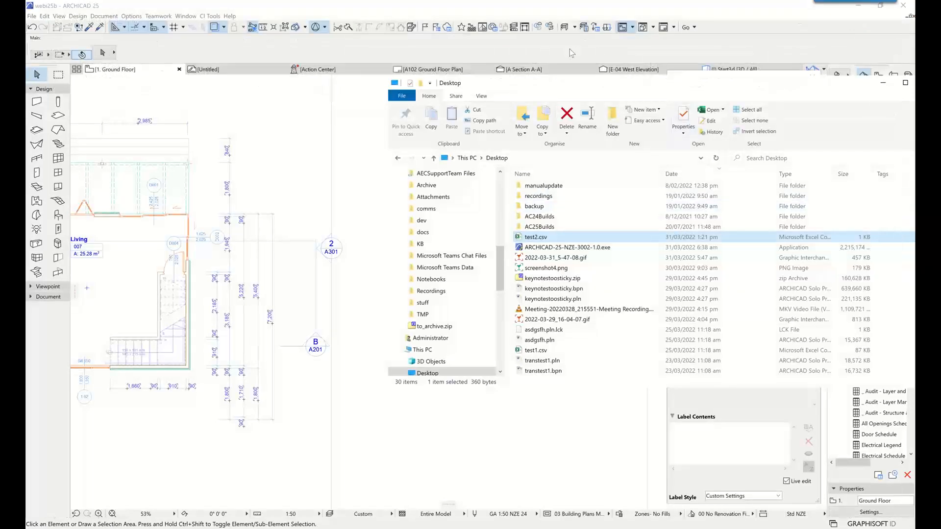
Return to ARCHICAD, update the linked test2 keynotes and accept the reviewed change.
left_click(569, 48)
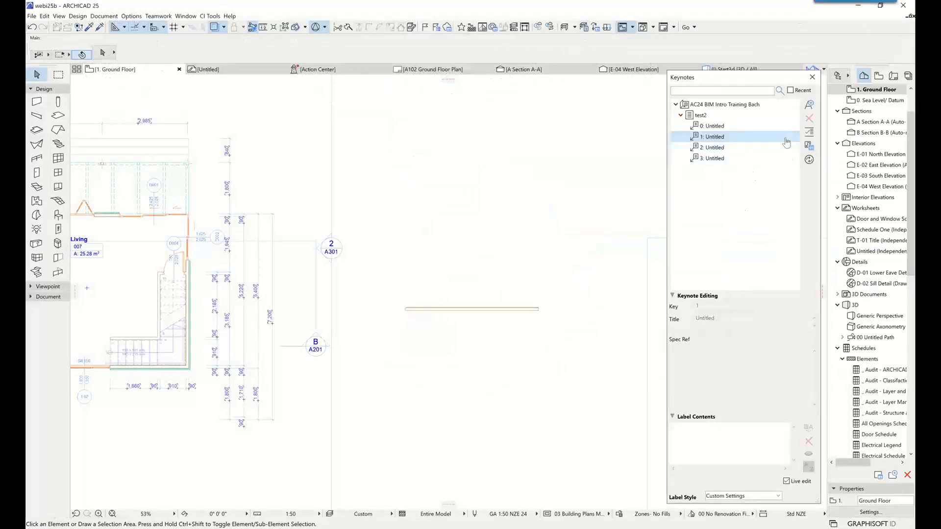
left_click(809, 160)
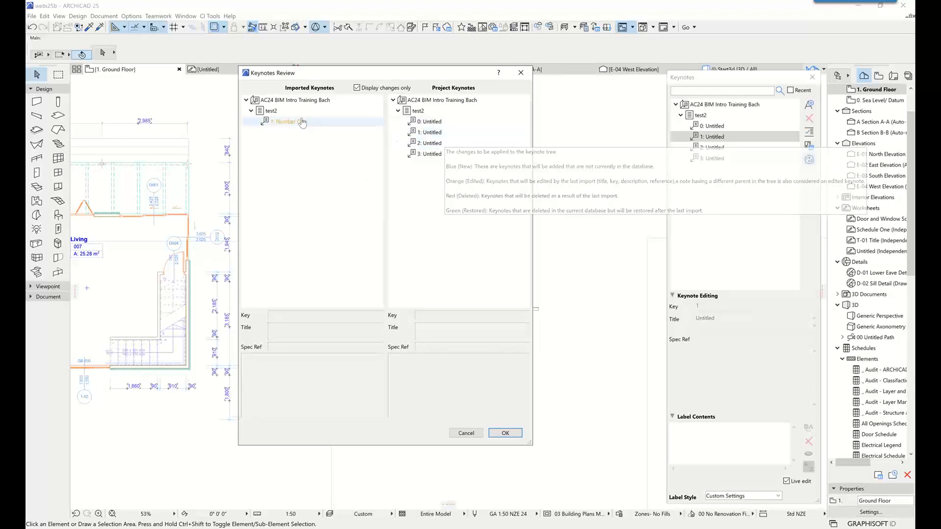
left_click(500, 433)
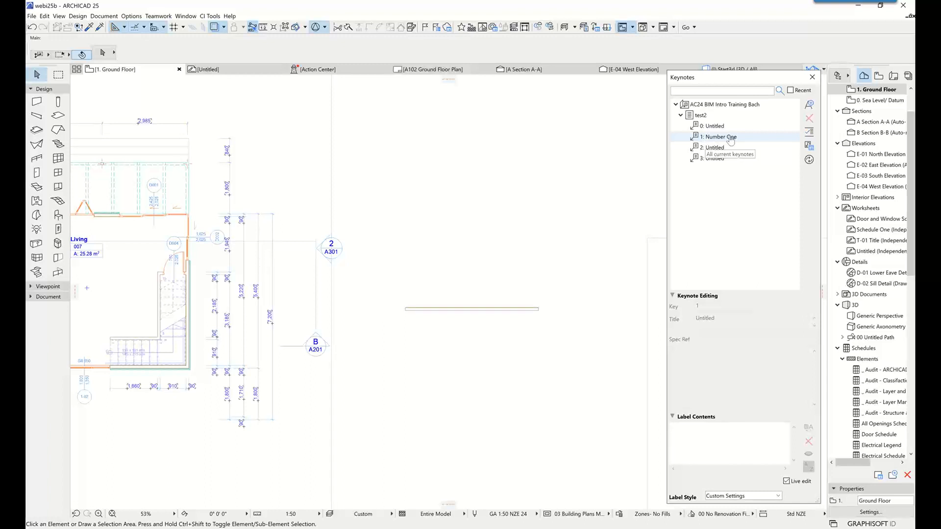
Reopen test2.csv in Excel and add keys 4 and 5 in cells B6 and B7.
left_click(809, 146)
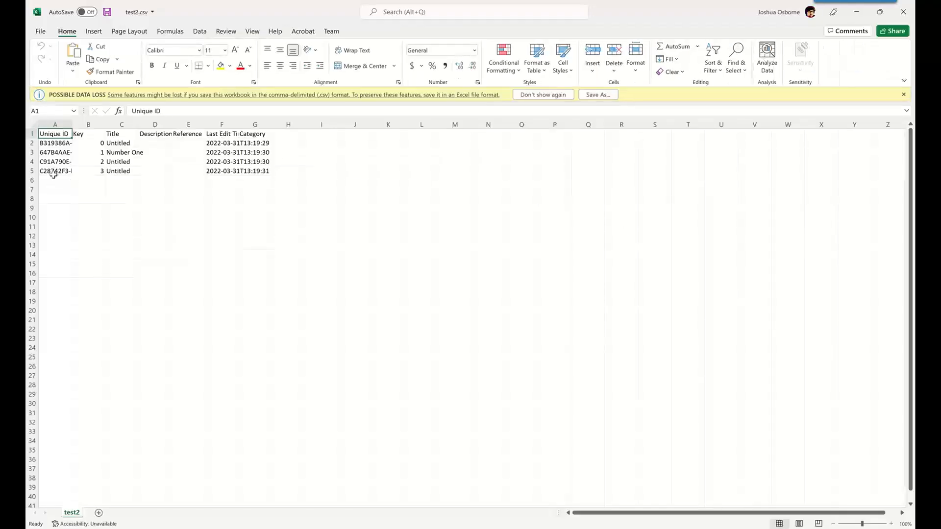
left_click(96, 181)
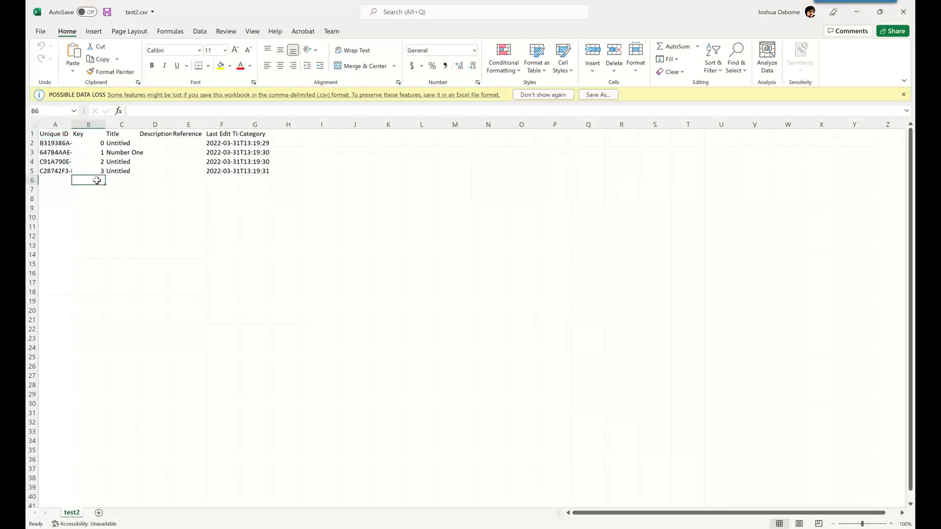
key("Return")
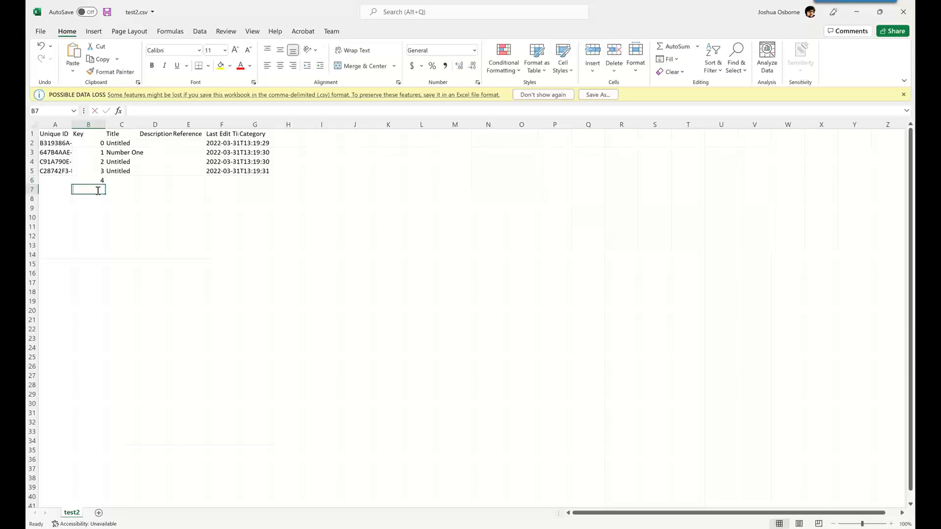
type("5")
Title keynotes 4 and 5 as four and five in cells C6 and C7, and save test2.csv.
left_click(118, 180)
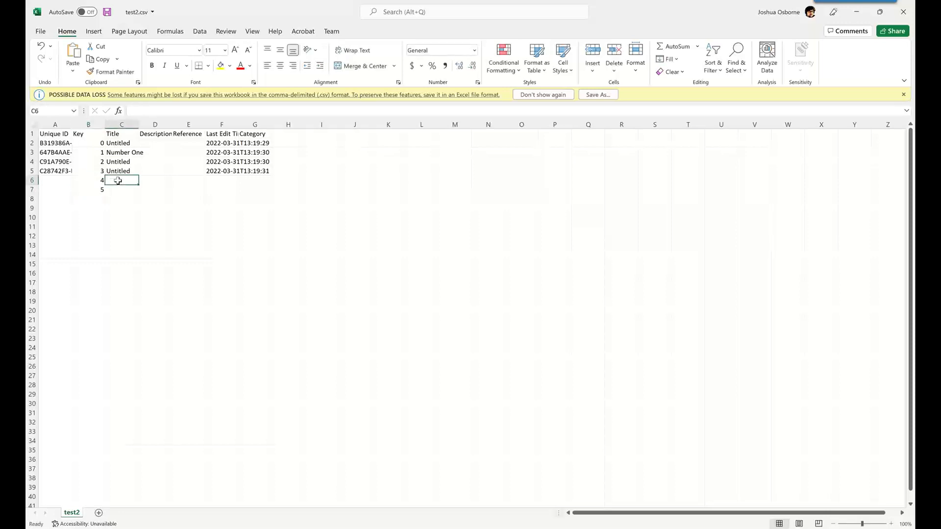
type("four")
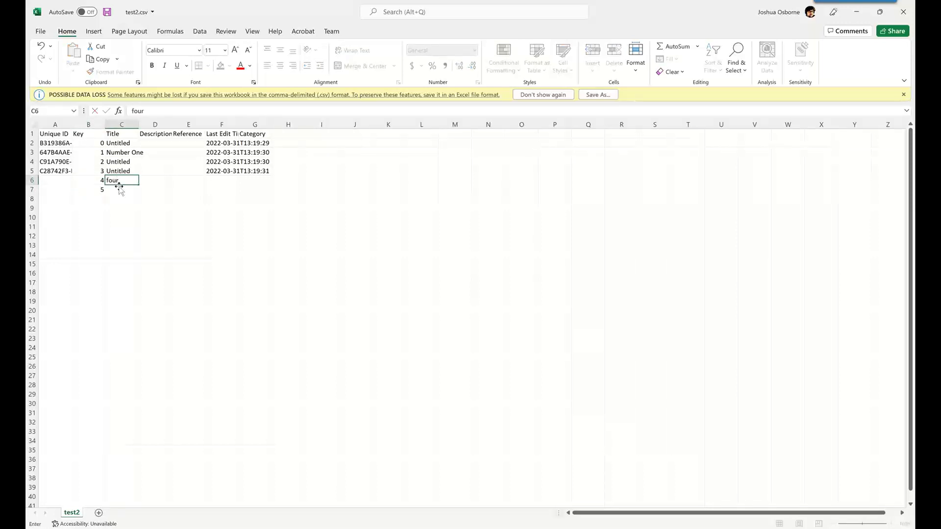
left_click(120, 189)
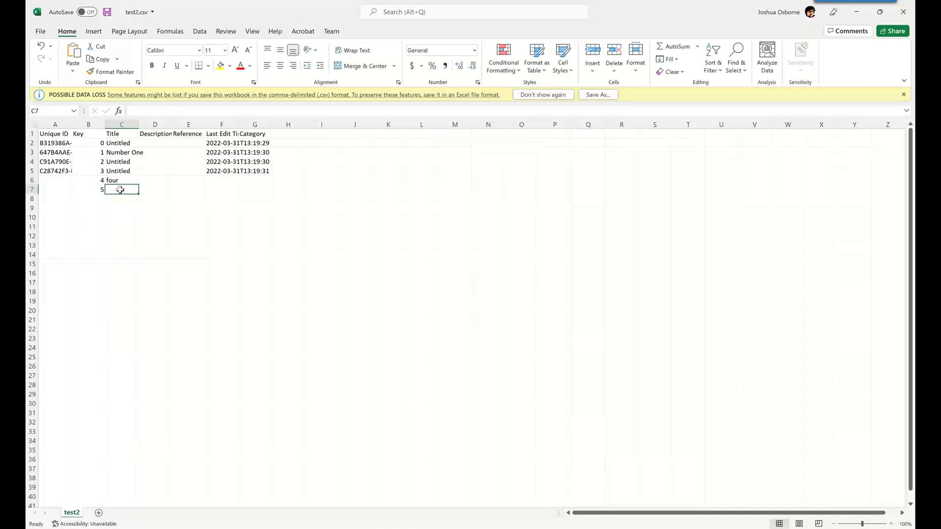
type("five")
left_click(125, 199)
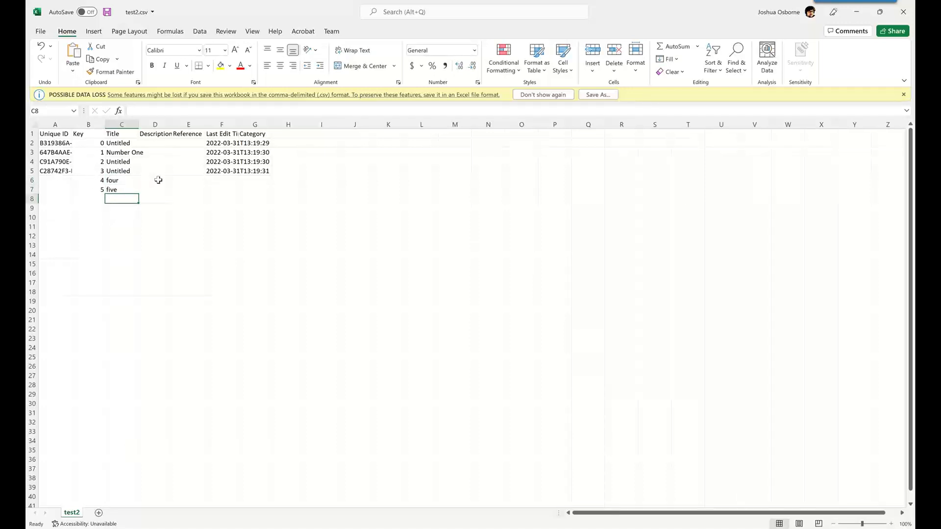
left_click(107, 12)
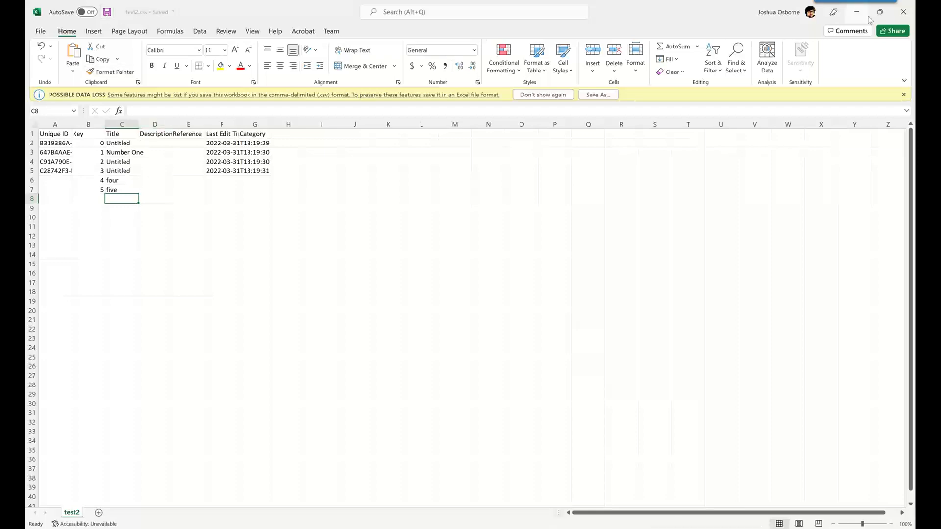
Close test2.csv, return to ARCHICAD, update the linked keynotes and accept the added keynotes 4 and 5.
left_click(902, 12)
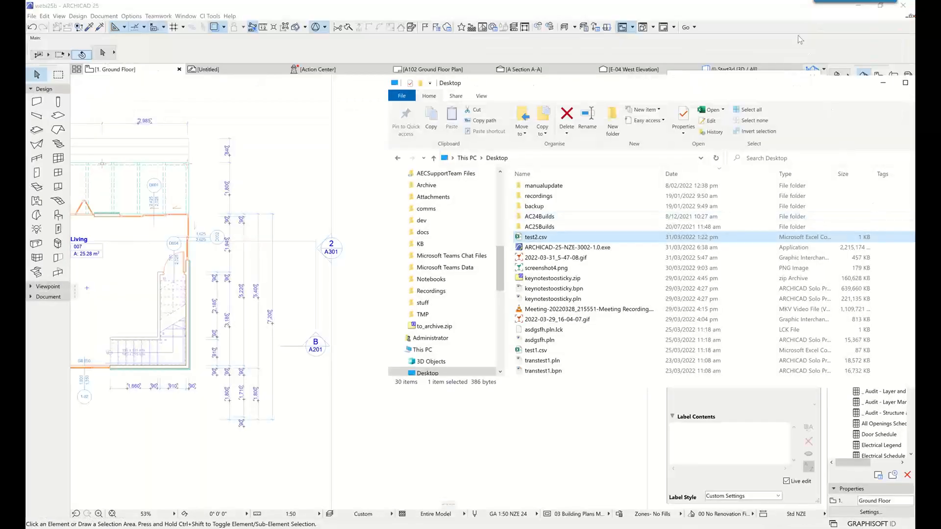
left_click(800, 39)
left_click(809, 159)
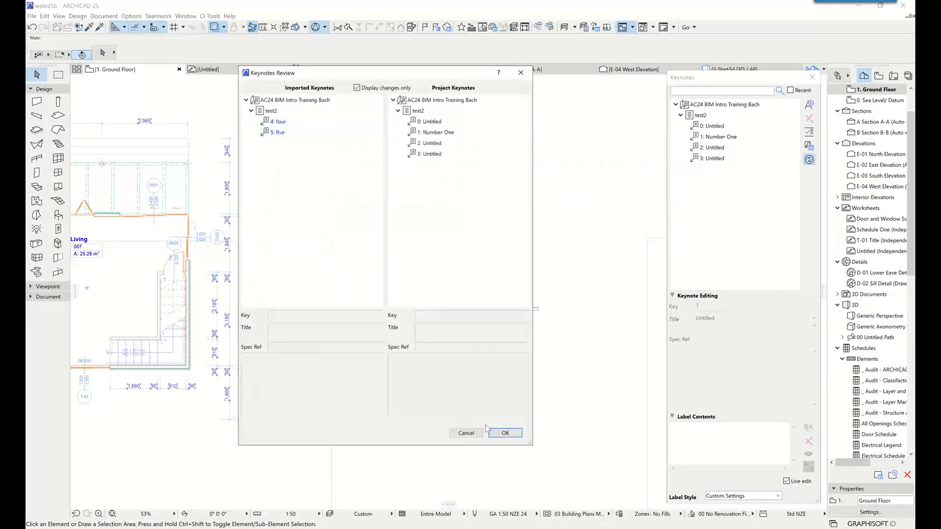
left_click(504, 433)
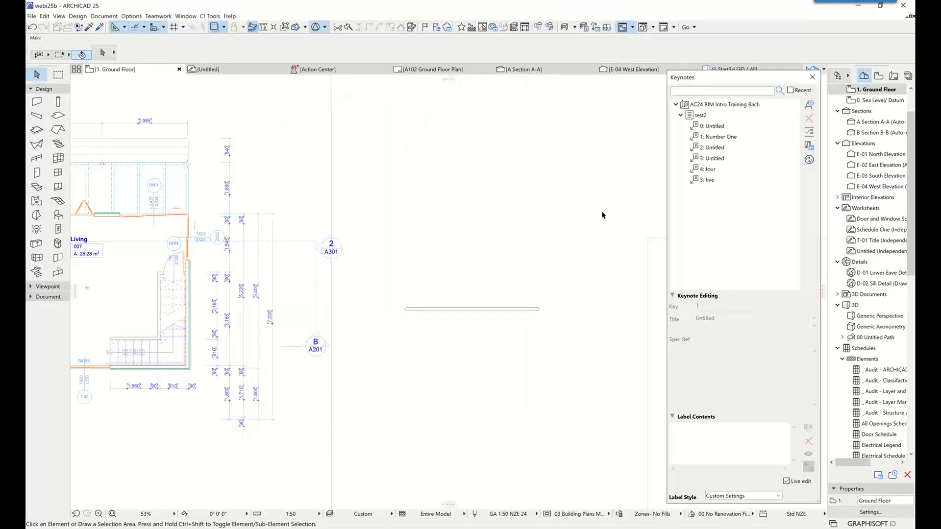
Reopen test2.csv in Excel, change the key of keynote five in cell B7 to 7, then save and close the file.
key("alt+Tab")
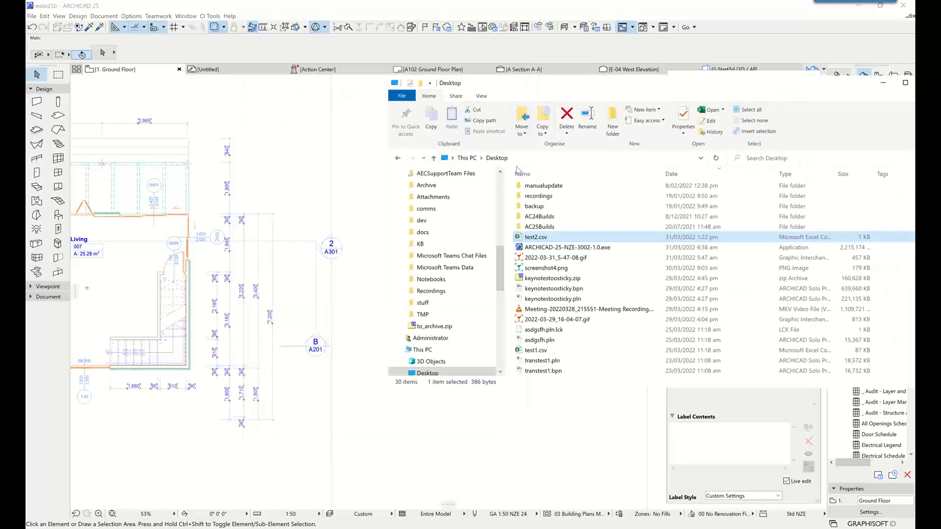
double_click(536, 237)
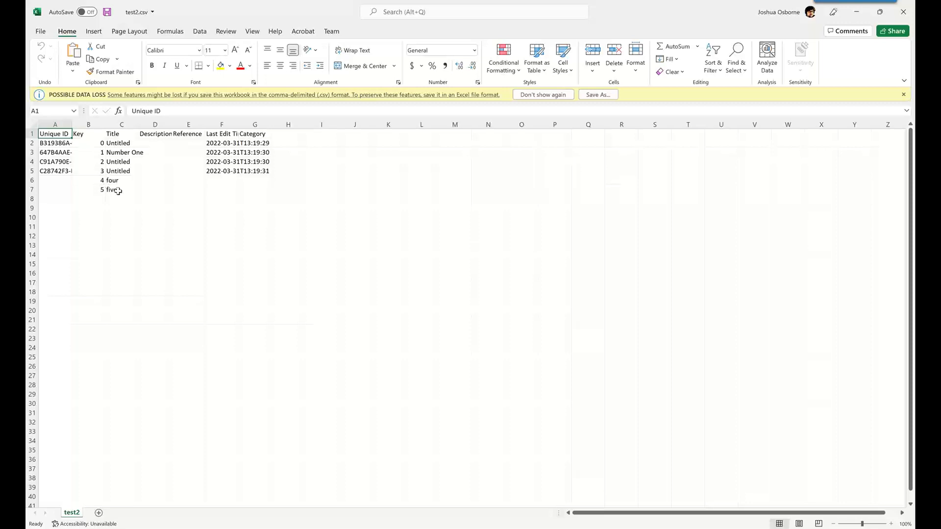
left_click(99, 190)
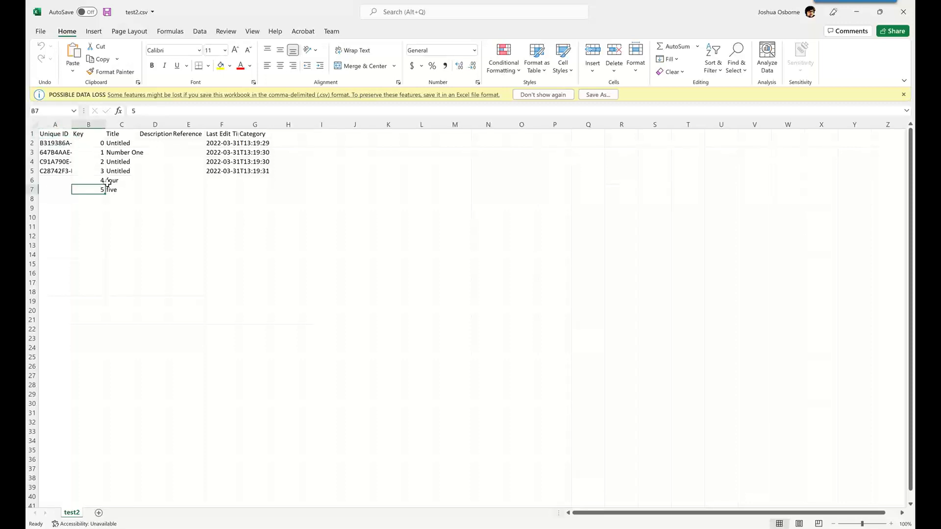
double_click(134, 112)
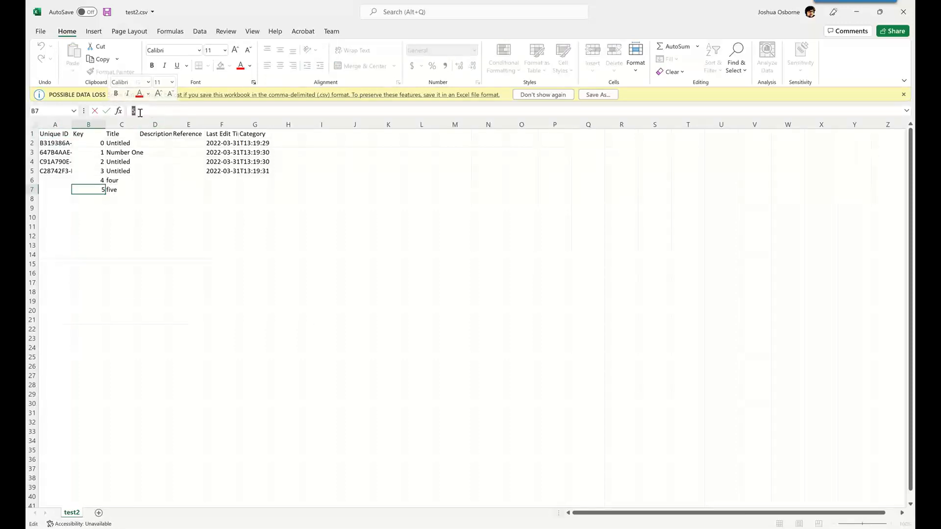
type("7")
left_click(155, 244)
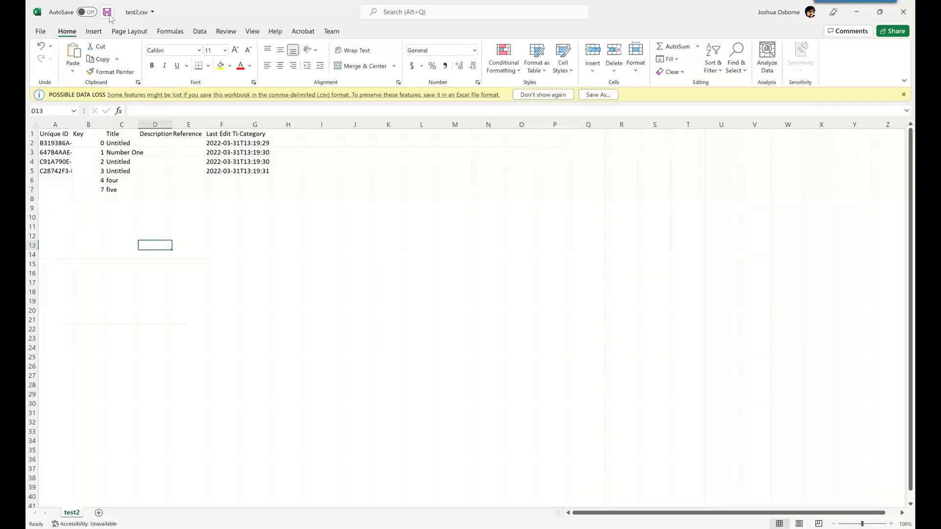
left_click(904, 12)
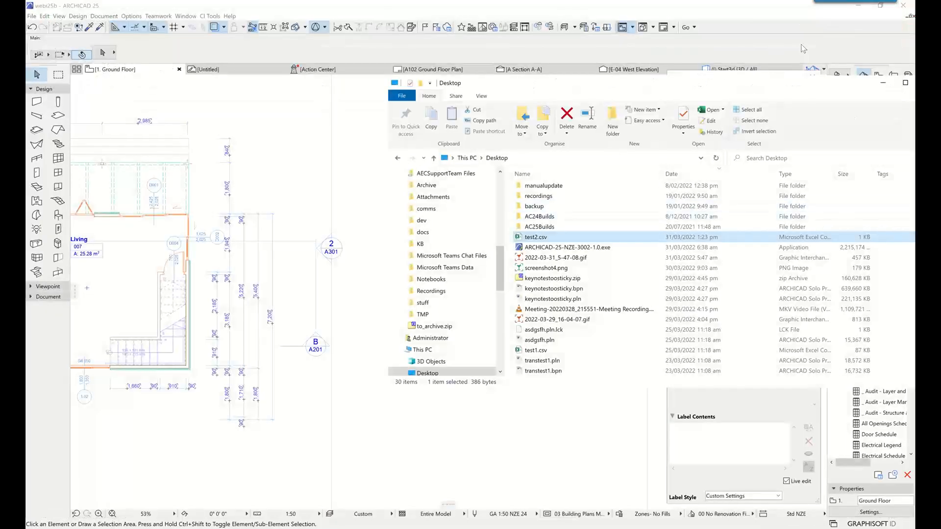
Return to ARCHICAD, update the linked test2 keynotes and accept the replacement of key 5 with key 7.
left_click(803, 48)
left_click(809, 160)
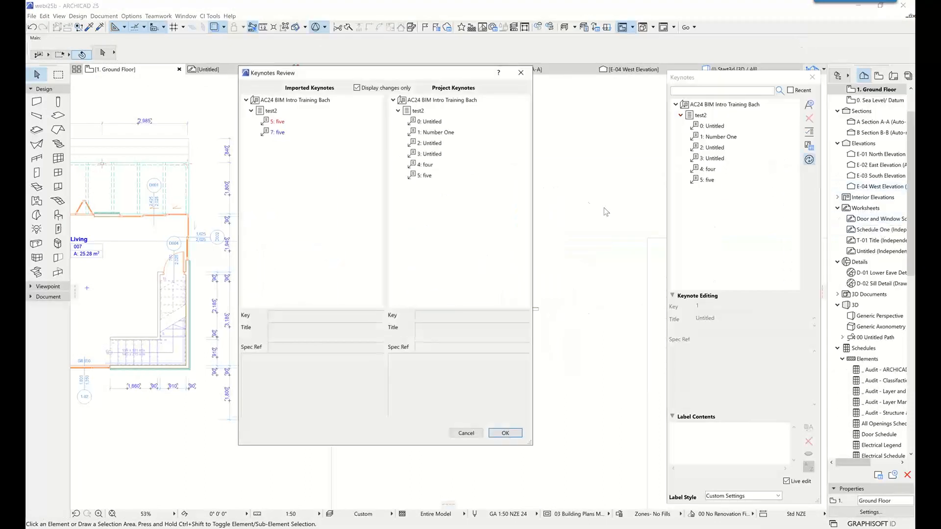
mouse_move(271, 132)
left_click(506, 433)
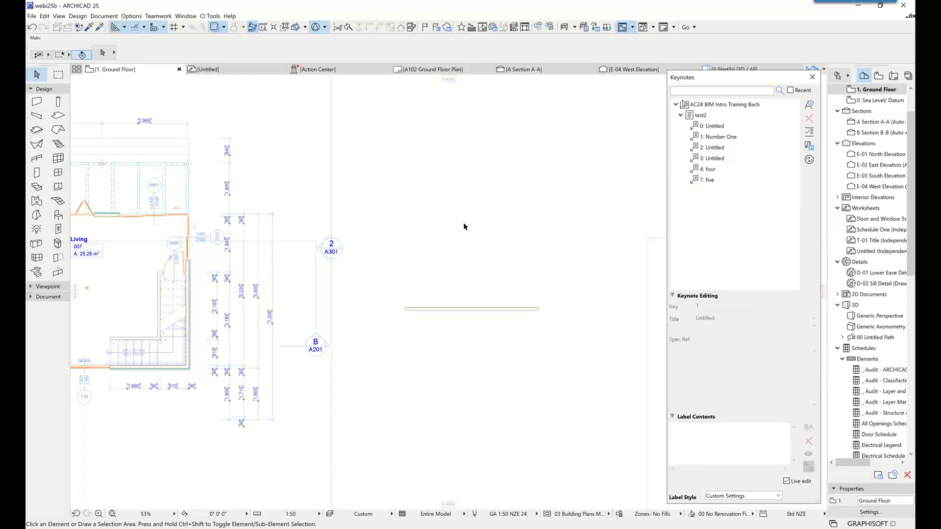
Place a keynote label for 4: four in the empty area above the wall on the ground floor plan.
double_click(705, 172)
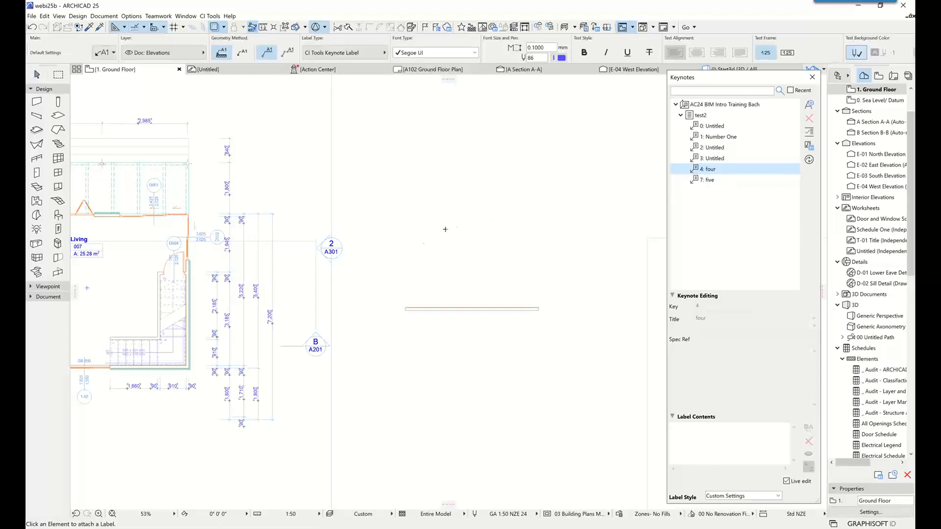
scroll(481, 224, "up", 3)
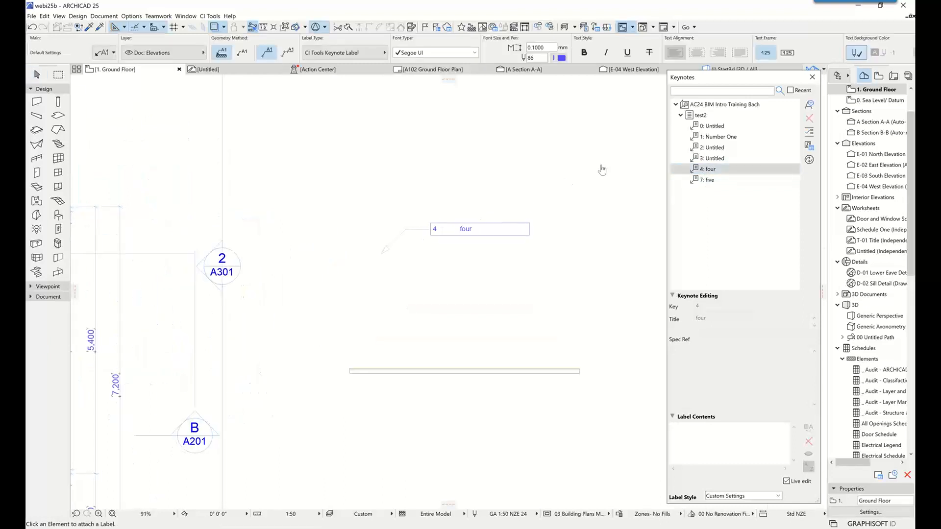
Reopen test2.csv in Excel, change the key of keynote four in cell B6 to 8, then save and close the file.
key("alt+Tab")
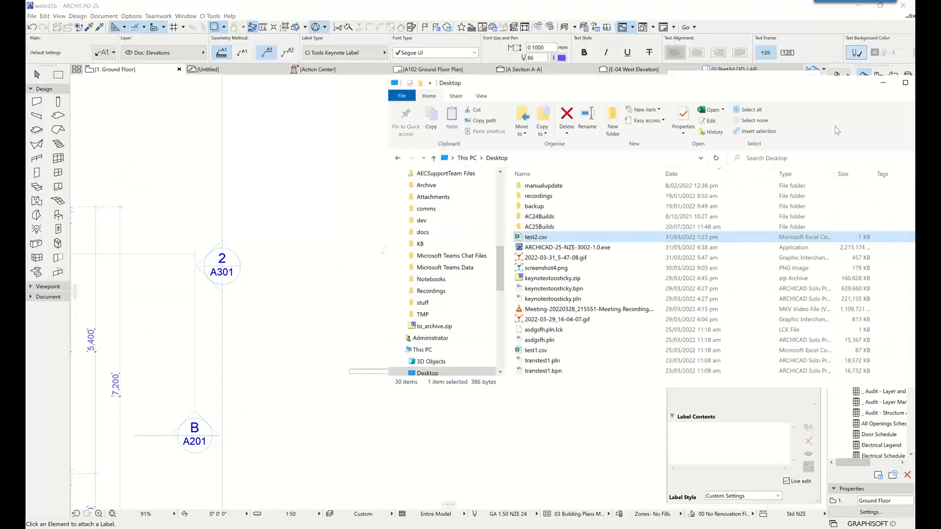
double_click(531, 238)
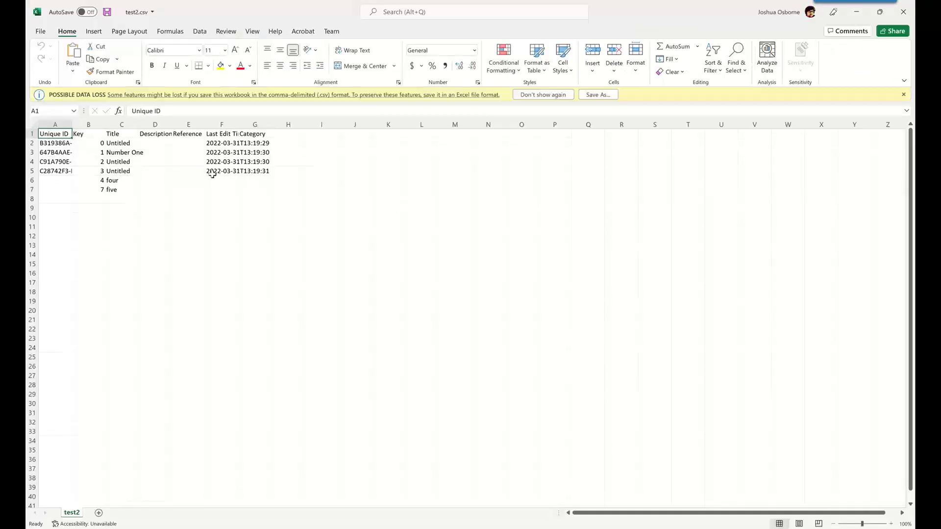
left_click(101, 180)
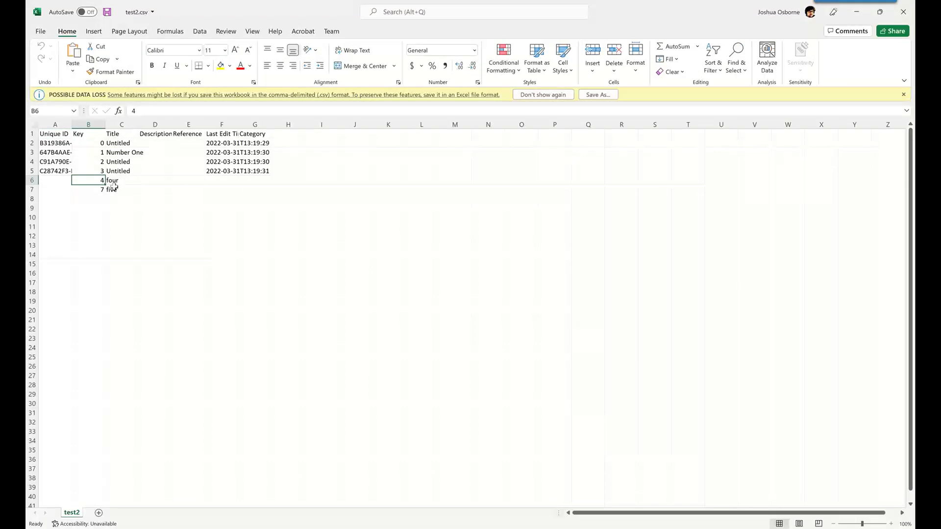
type("8")
left_click(107, 12)
left_click(902, 12)
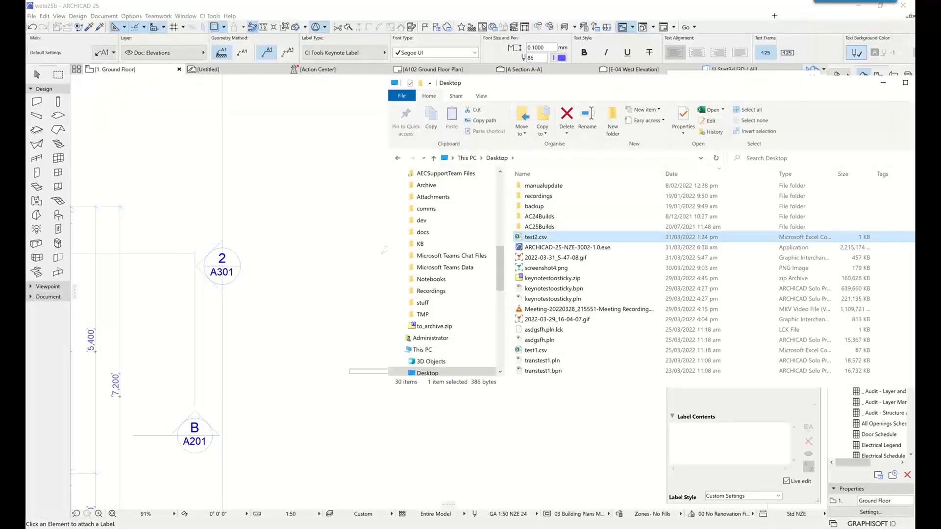
Return to ARCHICAD, update the linked test2 keynotes and accept the replacement of key 4 with key 8.
left_click(774, 16)
left_click(809, 160)
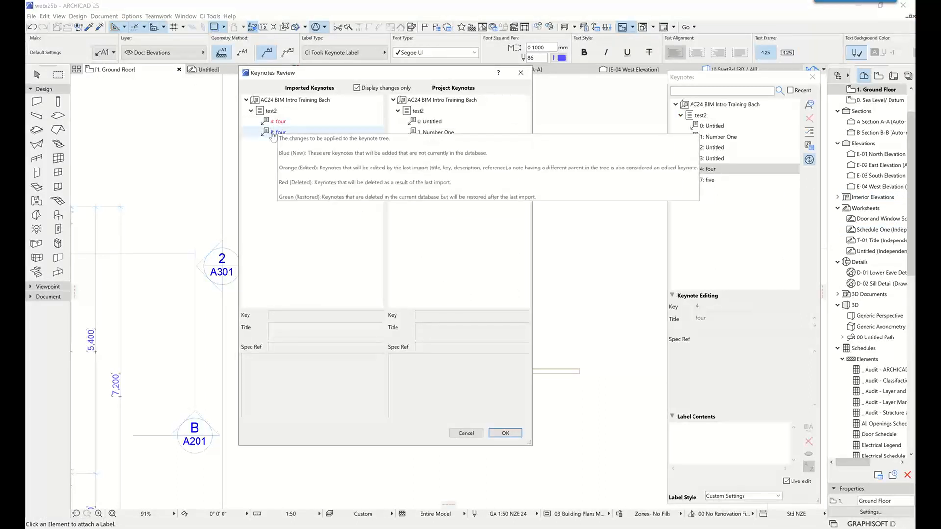
left_click(505, 433)
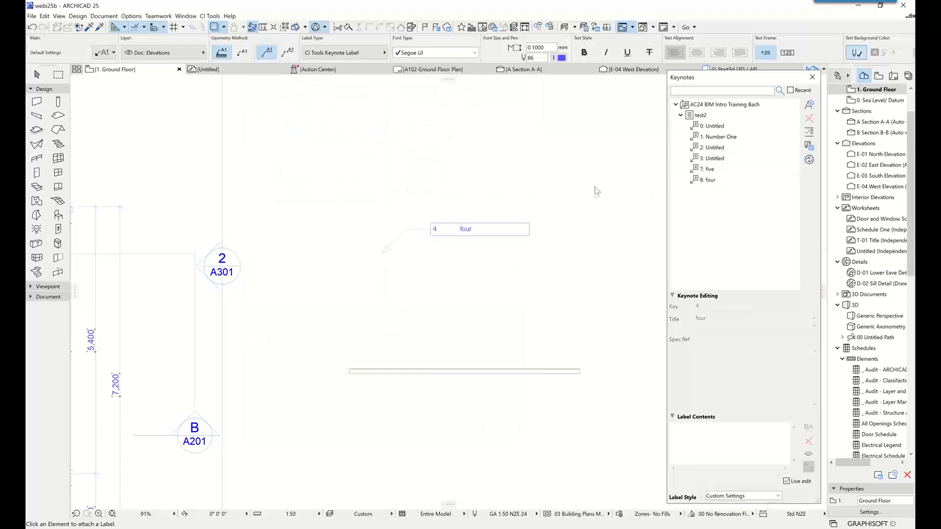
Audit the keynote labels in the current drawing, repair the label of the deleted keynote 4: four, and close the audit.
left_click(808, 132)
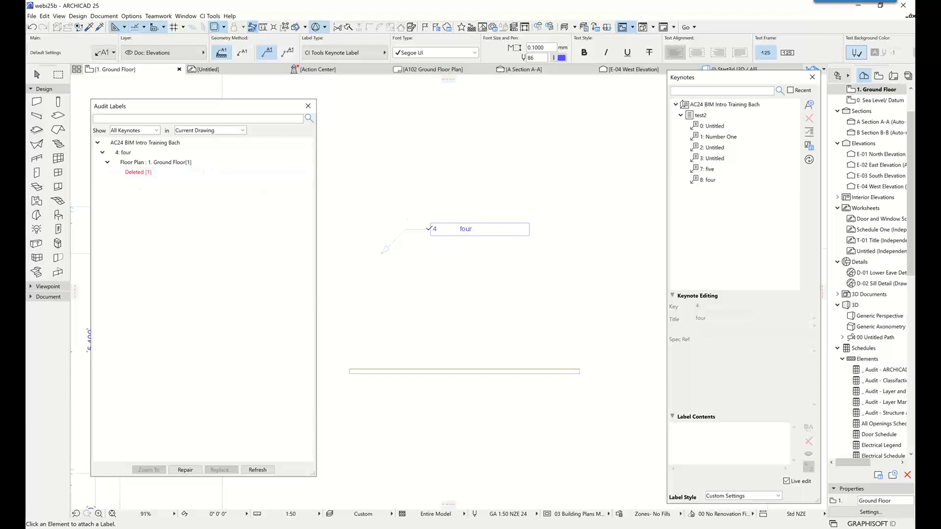
left_click(185, 470)
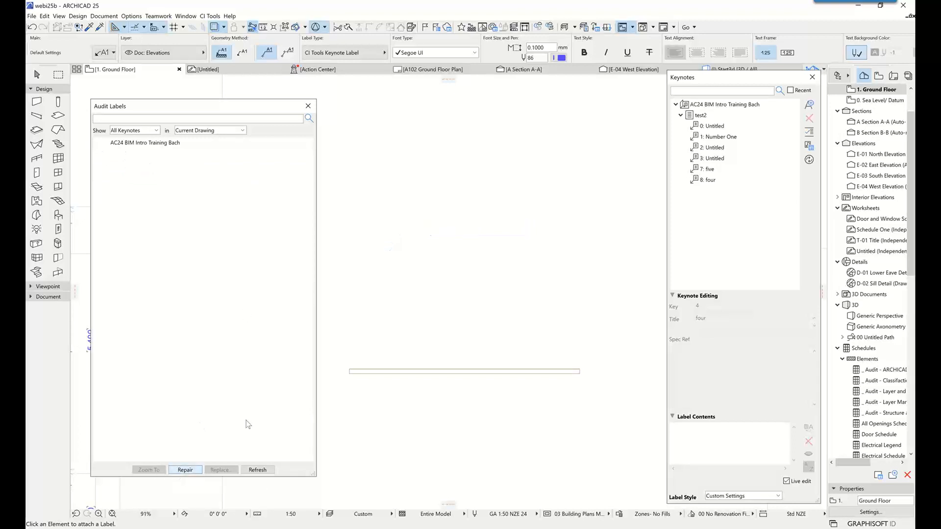
left_click(308, 106)
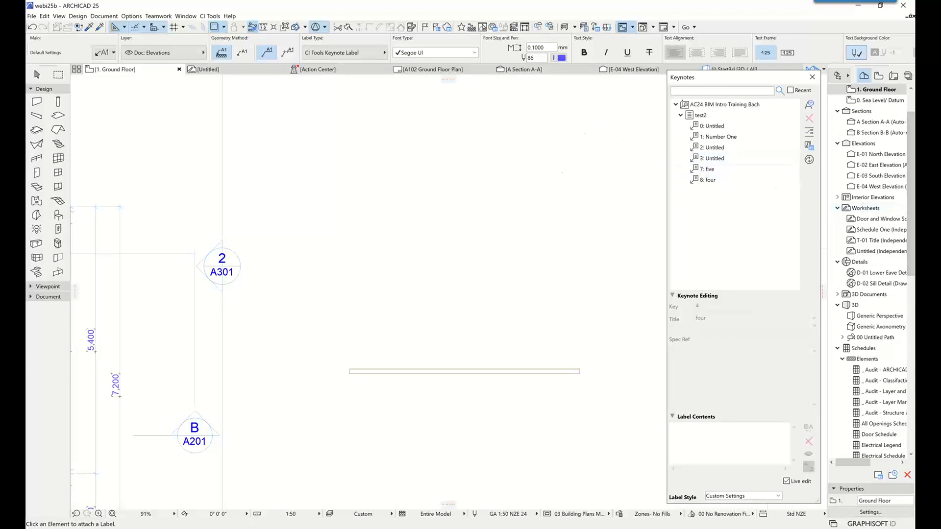
Switch to the web browser, search for guid generator and open the Free Online GUID Generator site.
mouse_move(926, 235)
key("alt+Tab")
left_click(235, 23)
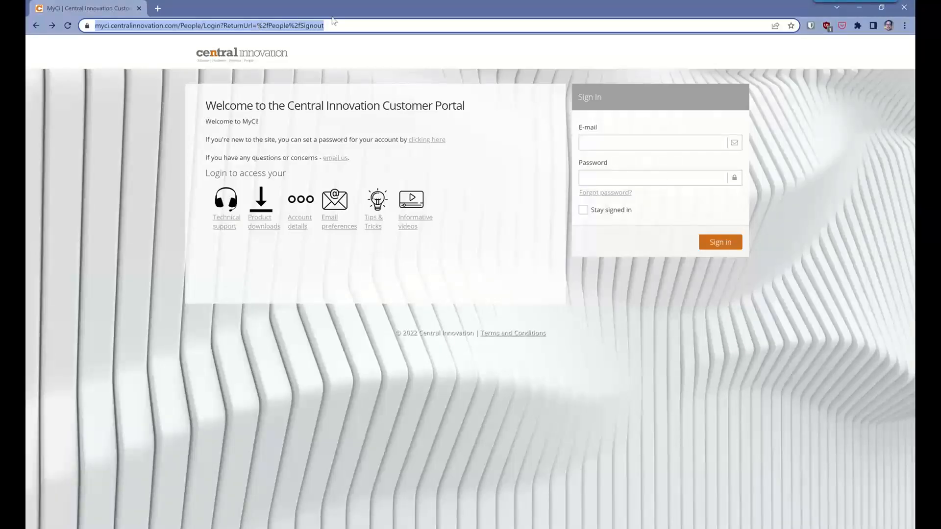
type("guid")
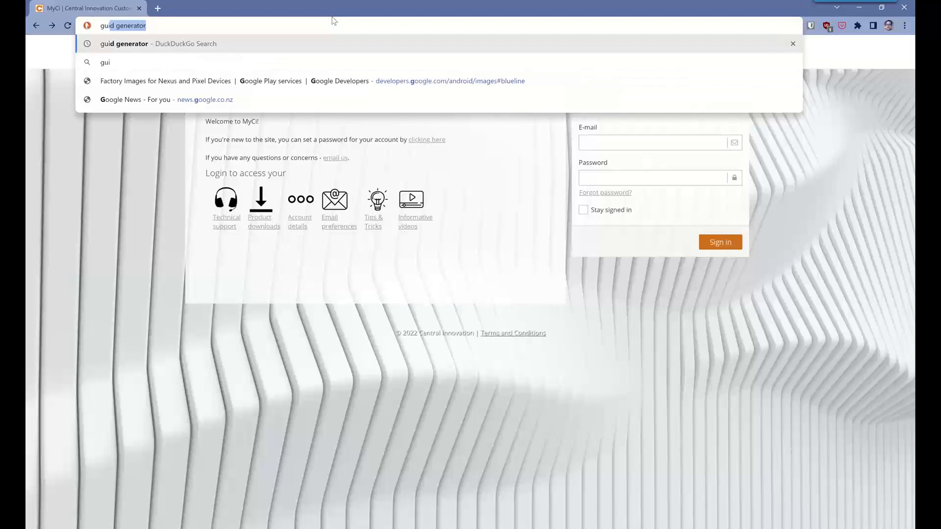
type(" generato")
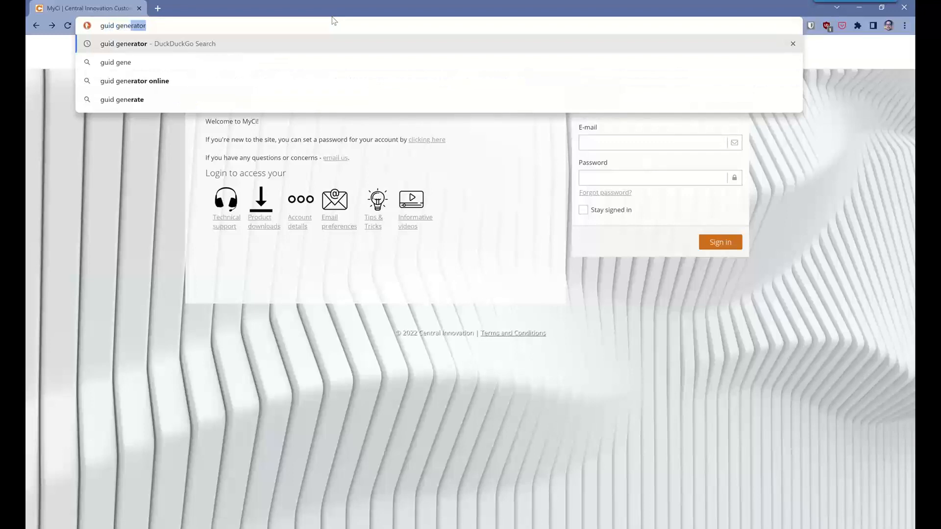
type("r")
key("Return")
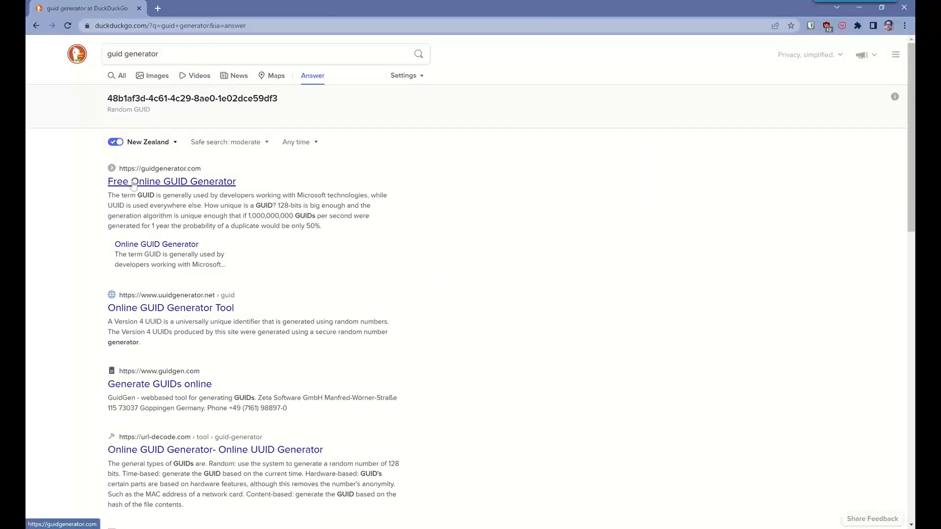
left_click(171, 186)
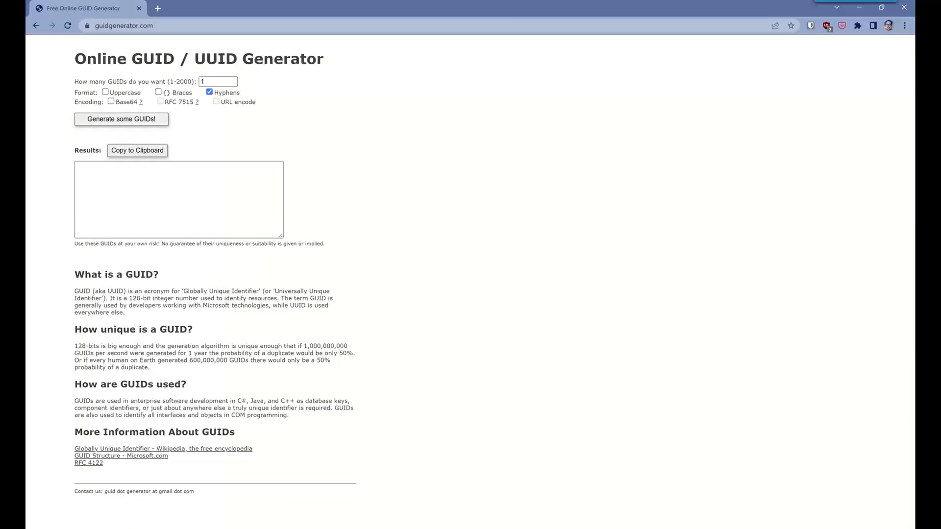
Open test2.csv in Excel, widen column A to fit the full Unique IDs, and select cell A2.
key("alt+Tab")
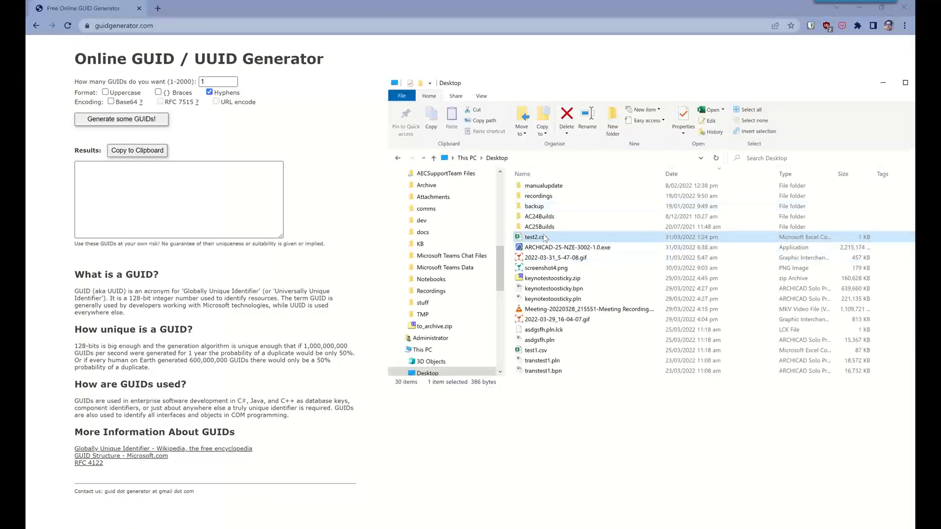
double_click(545, 238)
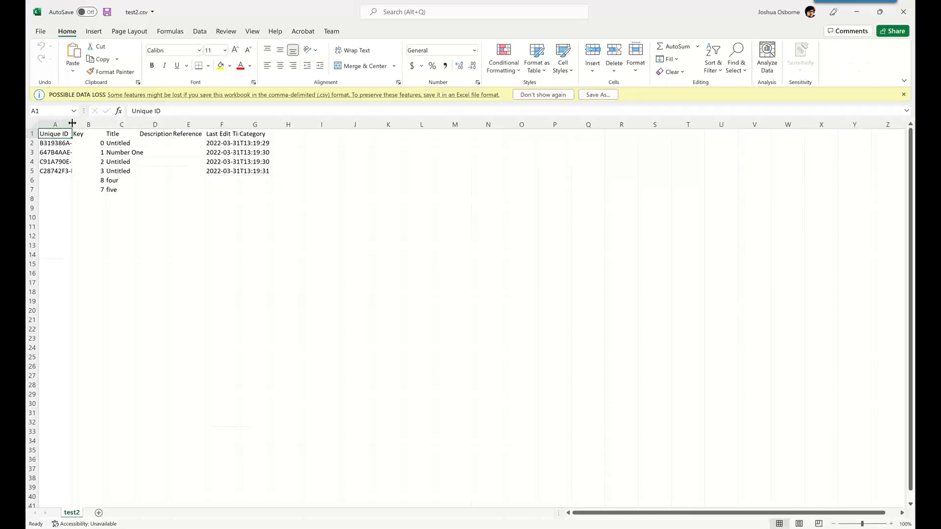
left_click_drag(73, 123, 226, 124)
left_click(74, 145)
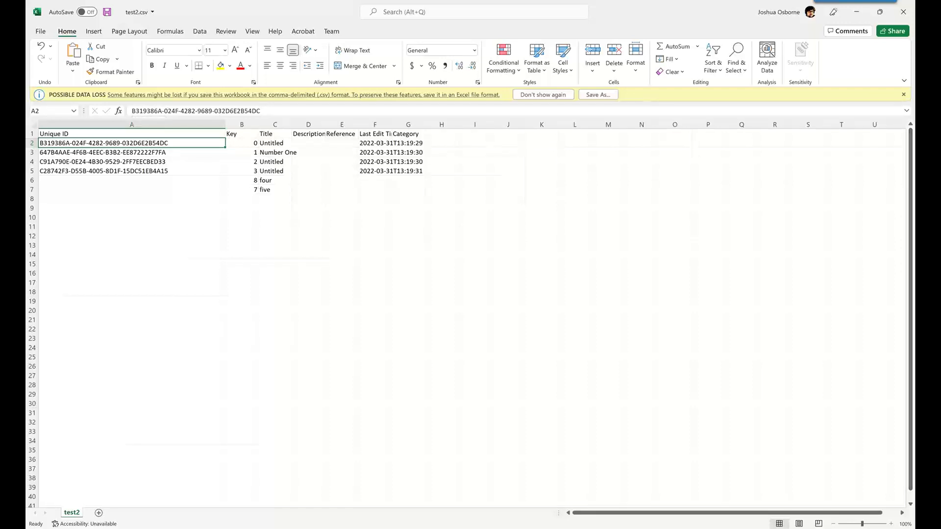
Return to the GUID generator in the browser and generate 99 GUIDs in uppercase with hyphens.
key("alt+Tab")
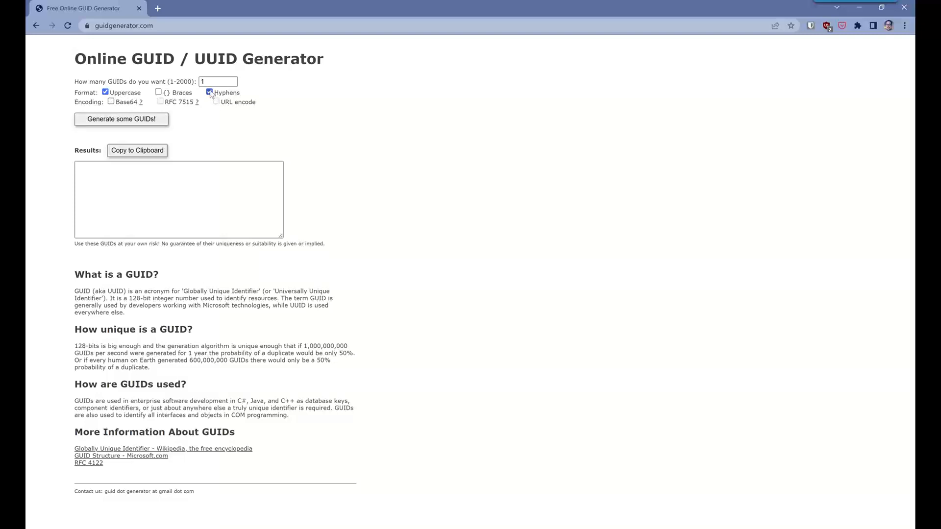
double_click(219, 81)
type("99")
left_click(105, 119)
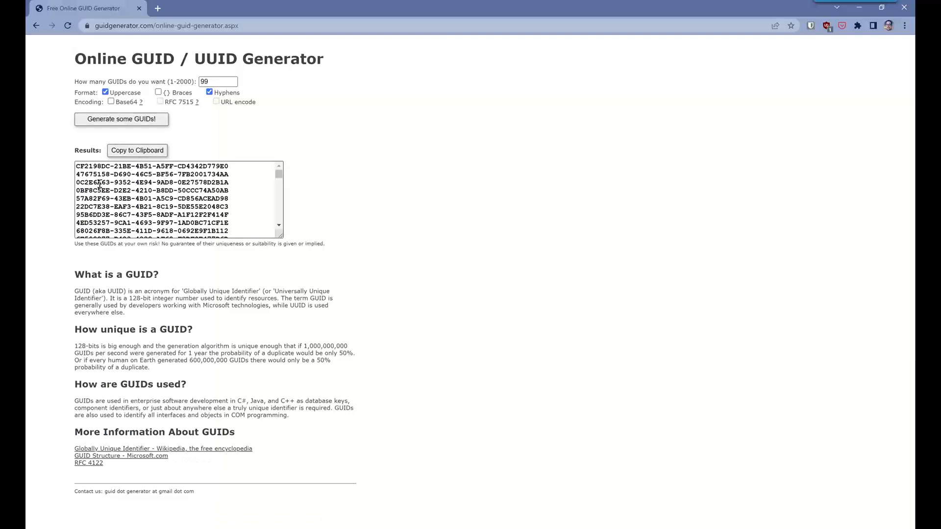
Copy the full list of generated GUIDs and switch back to test2.csv in Excel.
mouse_move(279, 173)
left_mouse_down()
mouse_move(279, 211)
mouse_move(280, 174)
left_mouse_up()
key("ctrl+a")
key("ctrl+c")
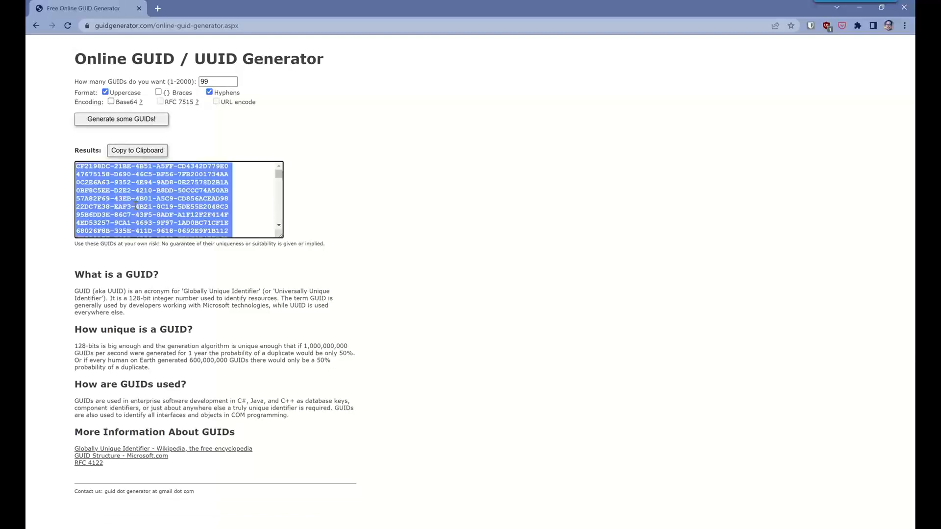
left_click(386, 210)
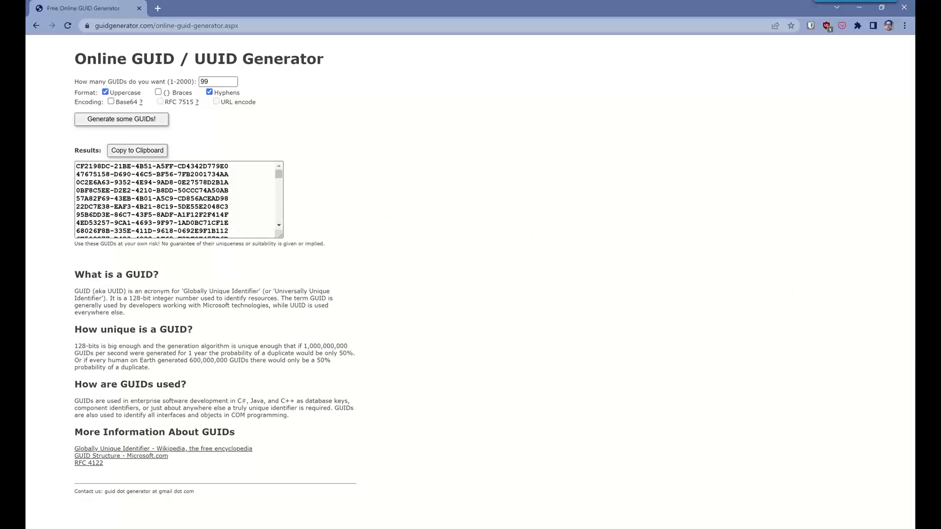
key("alt+Tab")
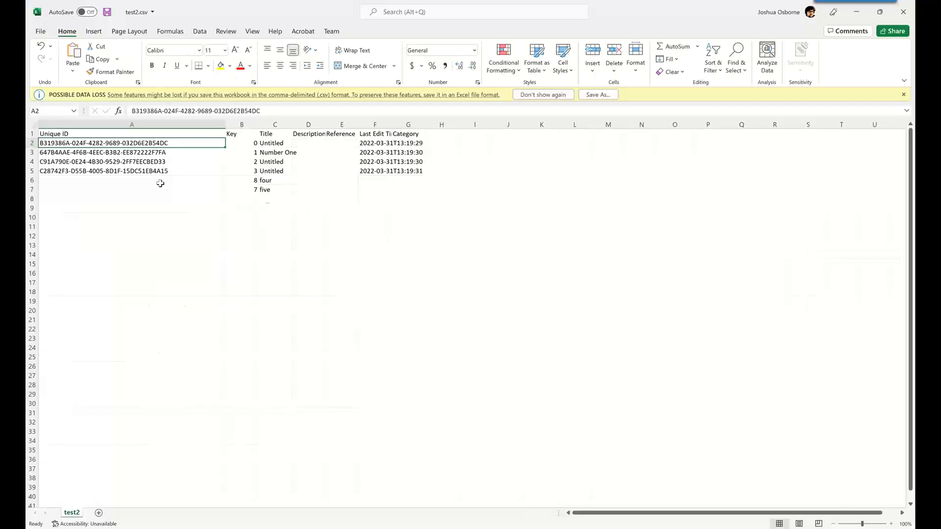
Paste the copied GUIDs into the Unique ID column starting at cell A6, save test2.csv and close it.
left_click(58, 181)
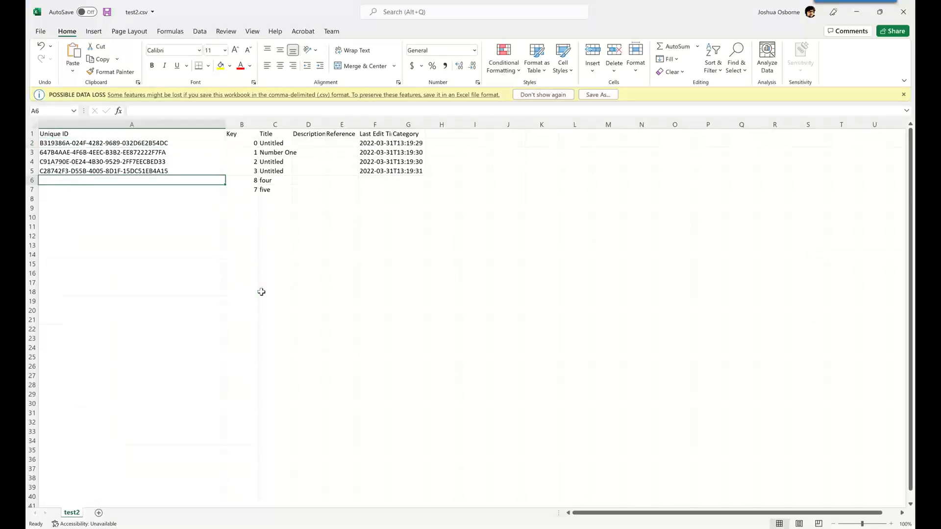
key("ctrl+v")
left_click(265, 237)
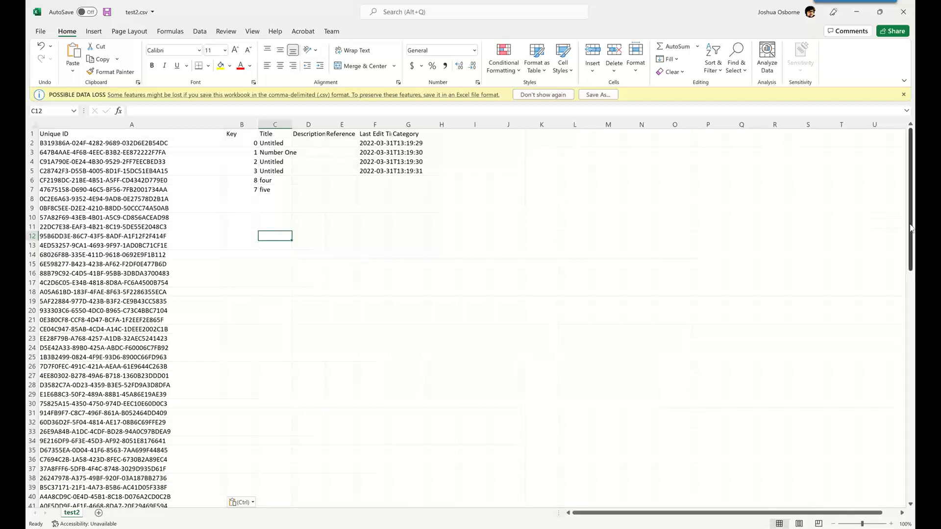
left_click_drag(910, 227, 873, 245)
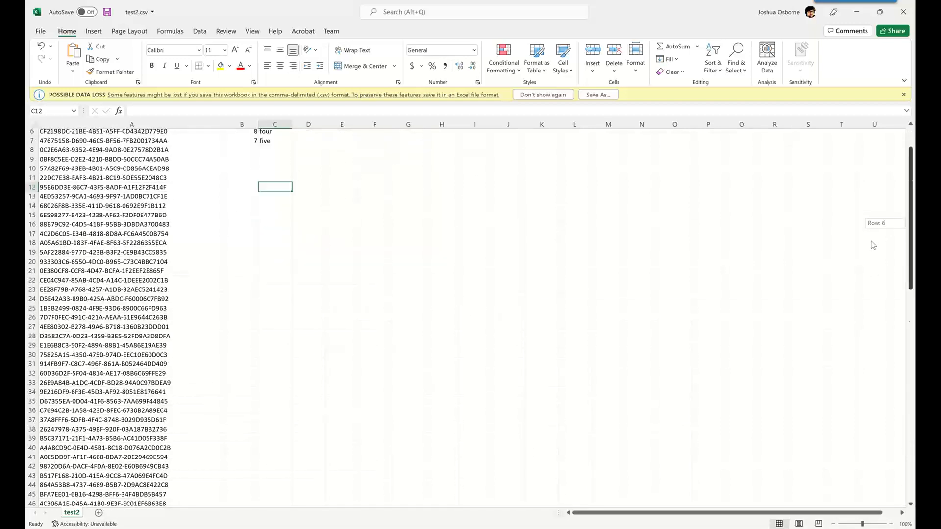
key("ctrl+s")
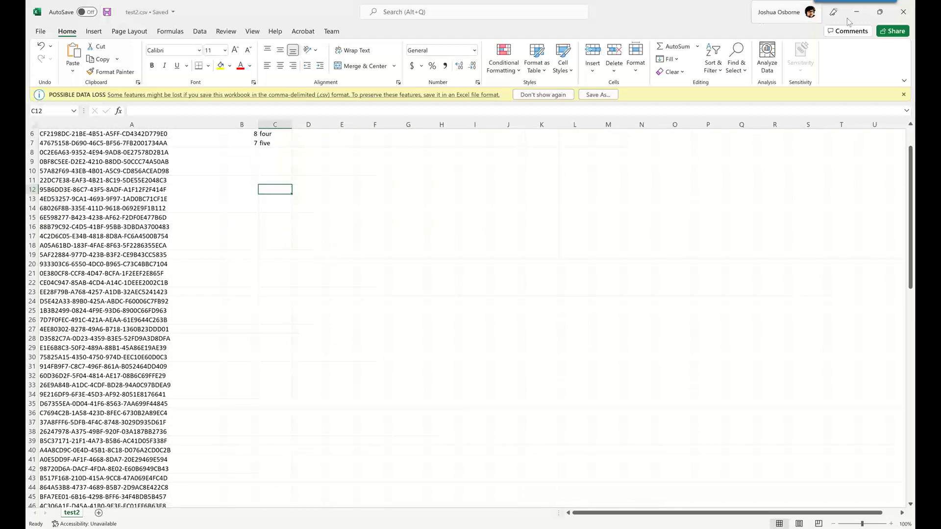
left_click(903, 12)
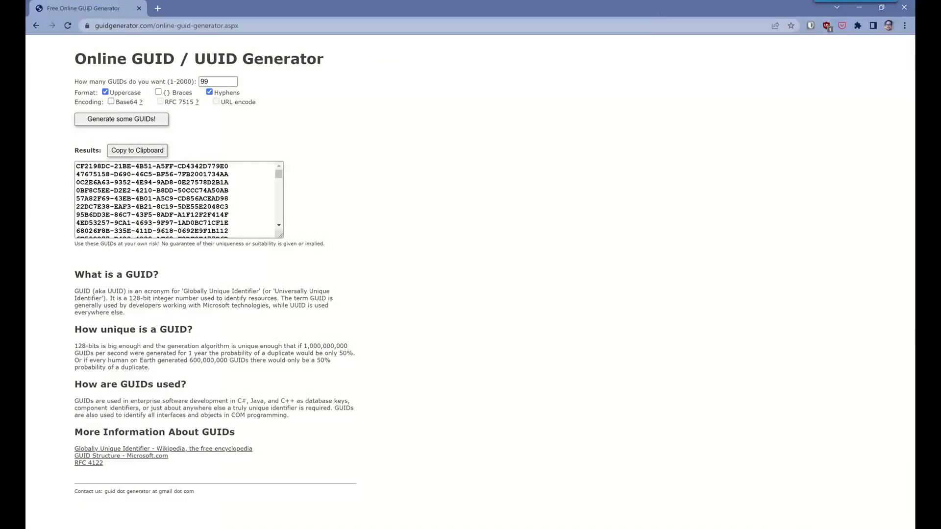
Switch to ARCHICAD, update the linked keynotes from test2.csv and accept the changes in the Keynotes Review.
key("alt+Tab")
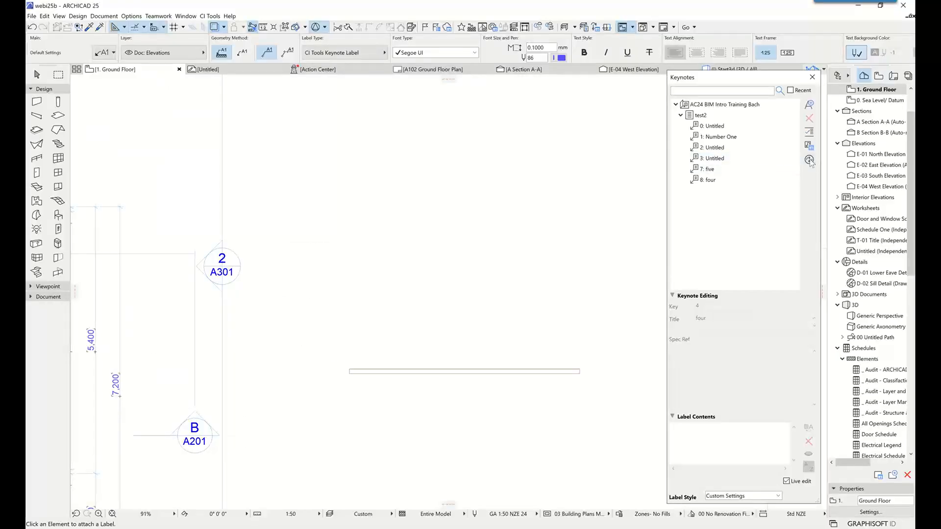
left_click(809, 159)
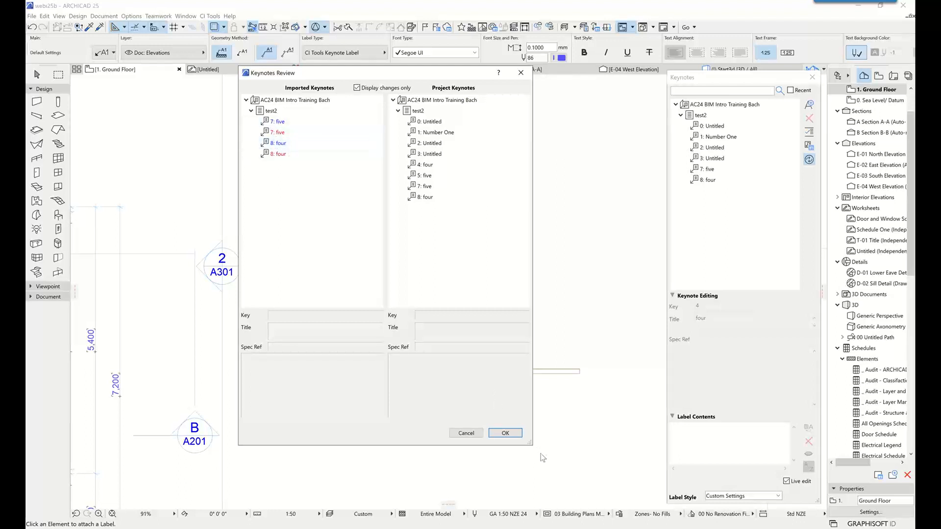
left_click(506, 433)
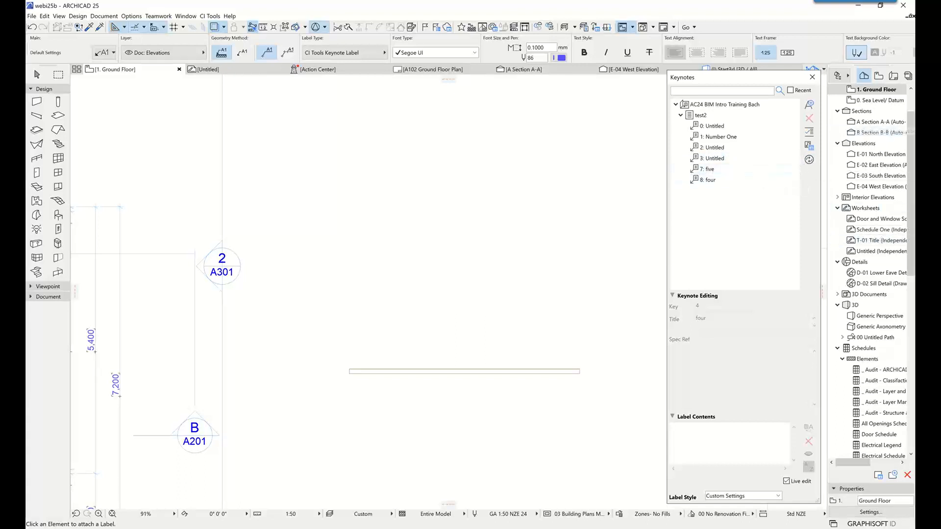
Reopen test2.csv in Excel, set the key of keynote five in cell B7 to 9, save and close the file.
key("alt+Tab")
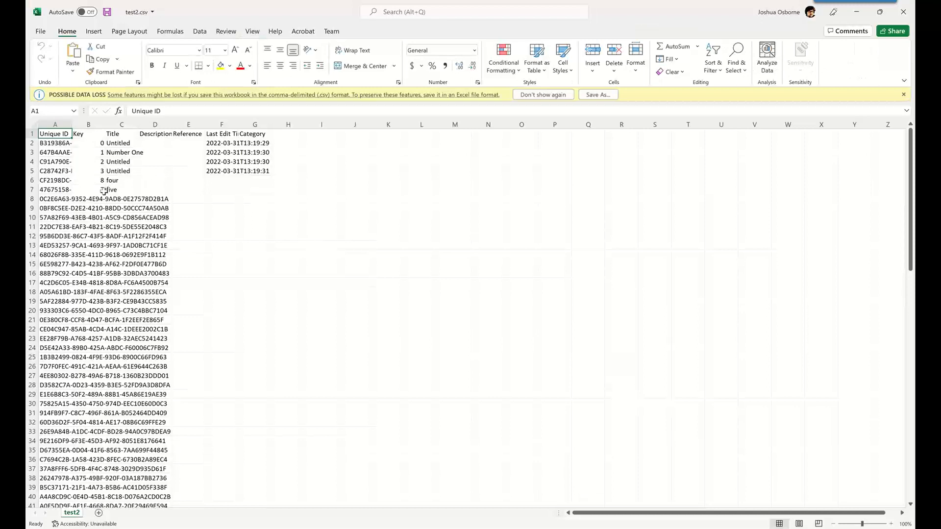
left_click(101, 190)
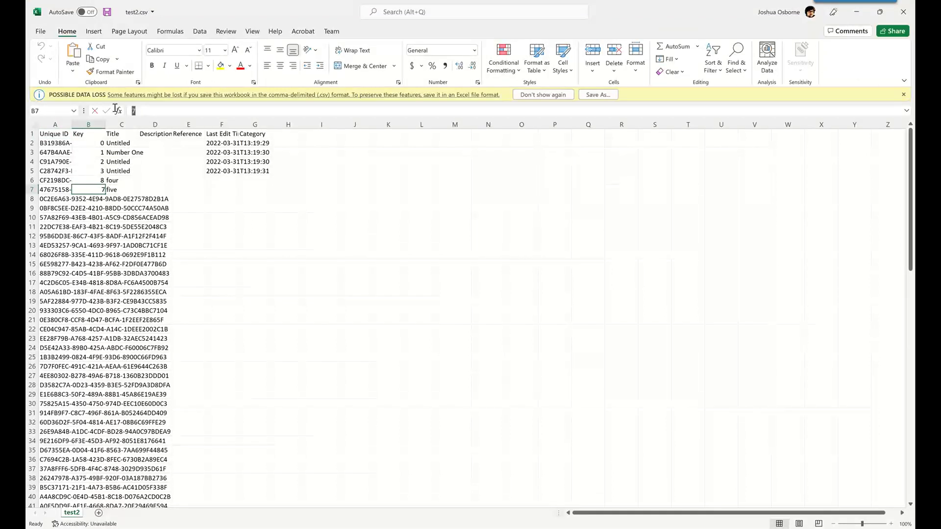
type("9")
left_click(274, 191)
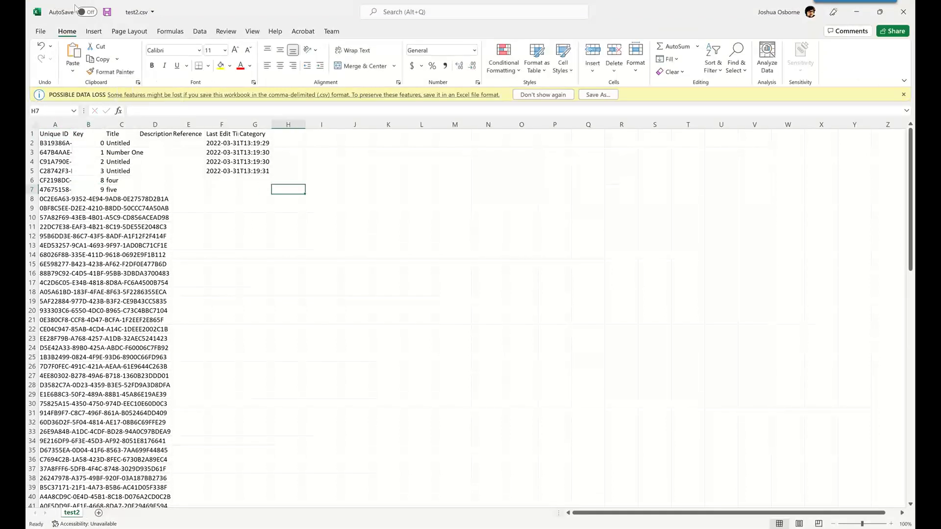
left_click(107, 12)
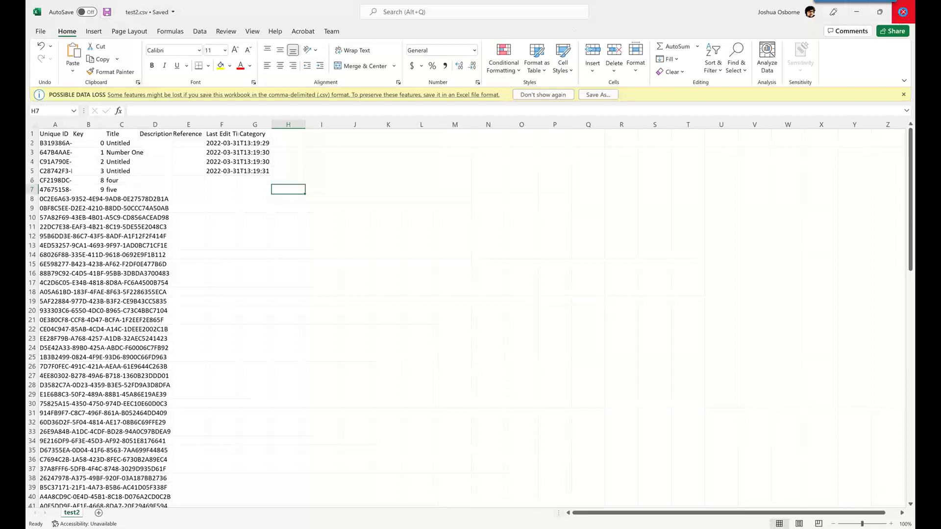
left_click(903, 12)
Update the linked keynotes in ARCHICAD and accept the reviewed key changes for four and five.
left_click(828, 271)
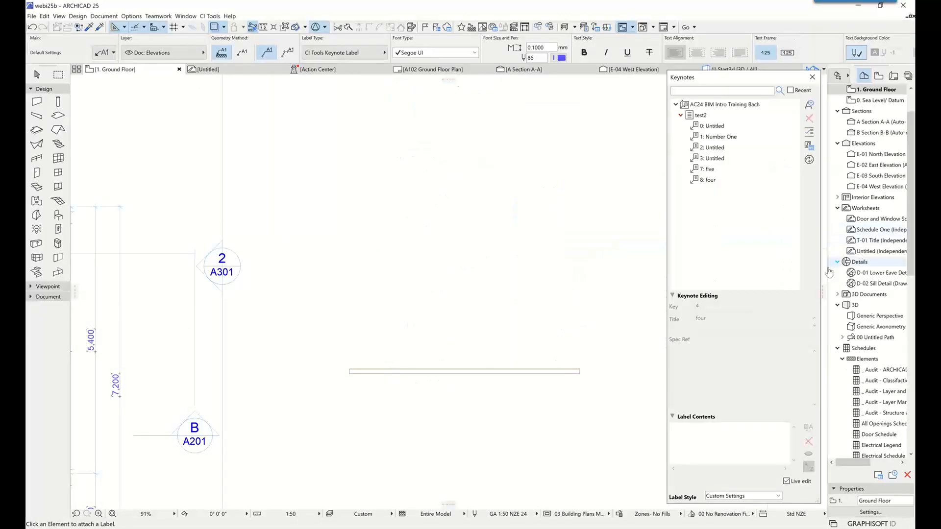
left_click(809, 159)
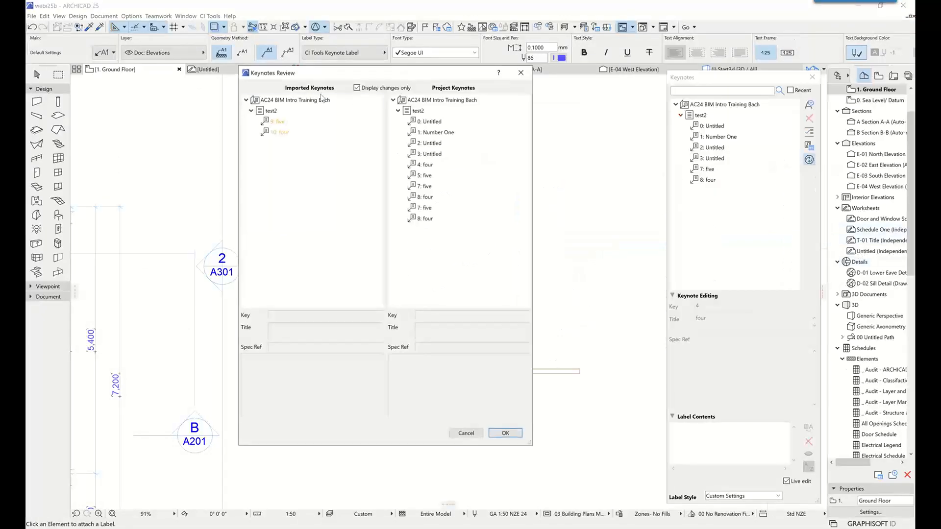
mouse_move(277, 125)
left_click(505, 434)
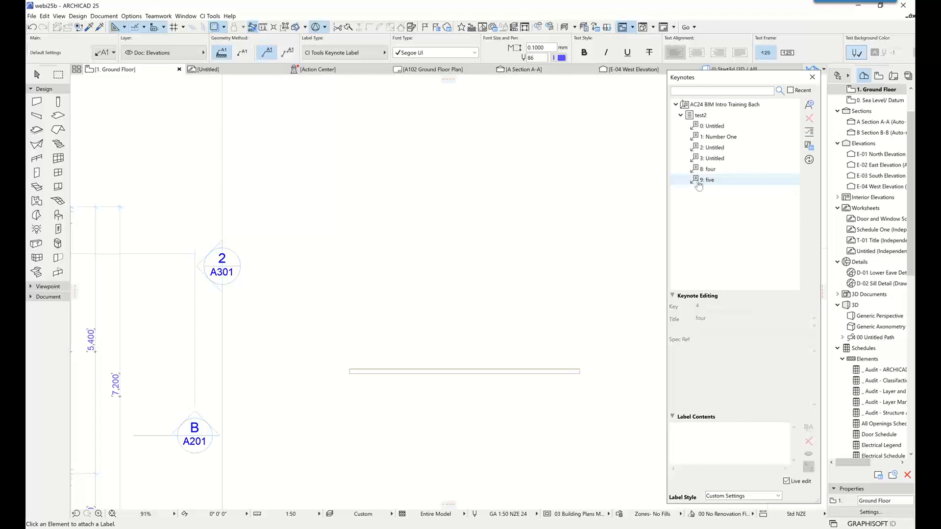
Open test2.csv from the Desktop folder in Excel and select the first unused GUID in cell A8.
key("alt+Tab")
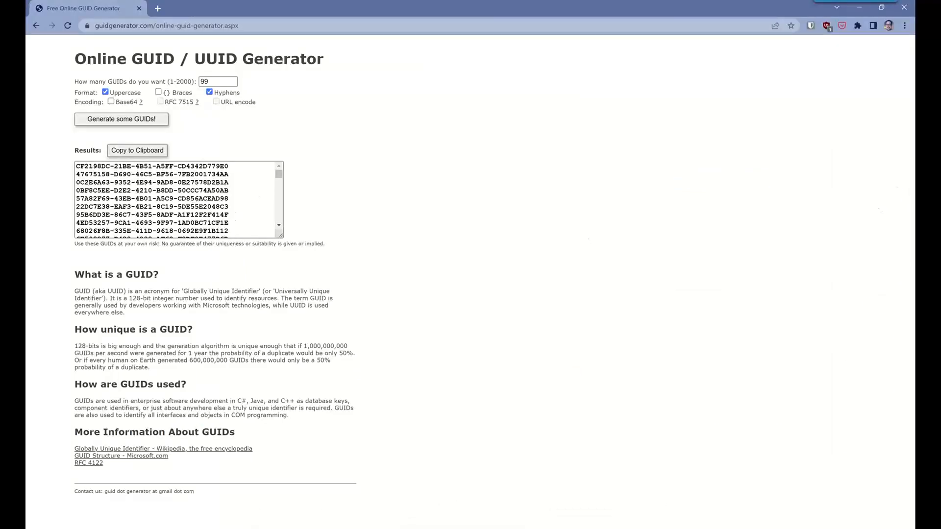
key("alt+Tab")
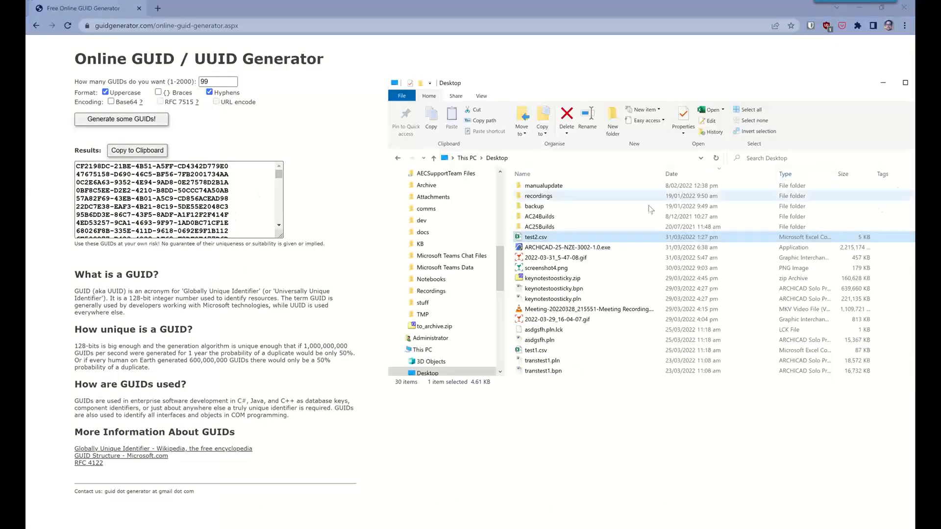
double_click(537, 237)
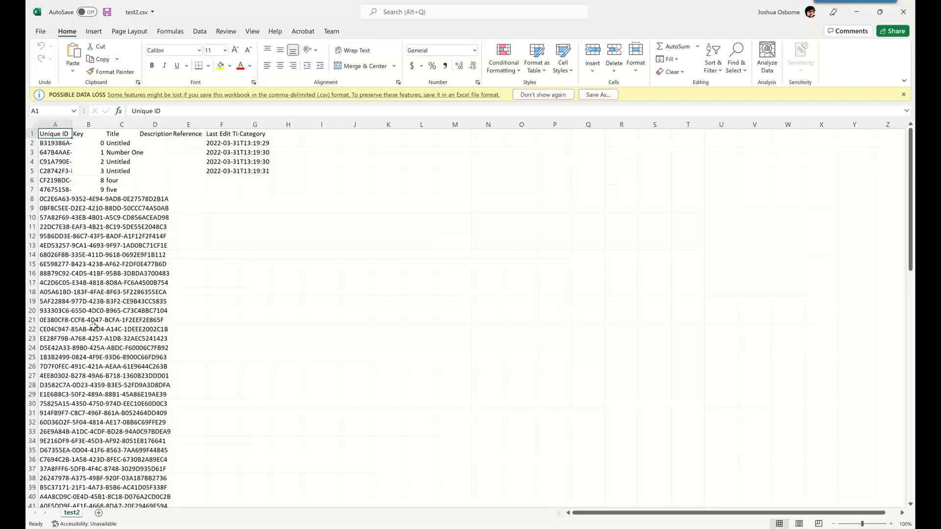
left_click(51, 199)
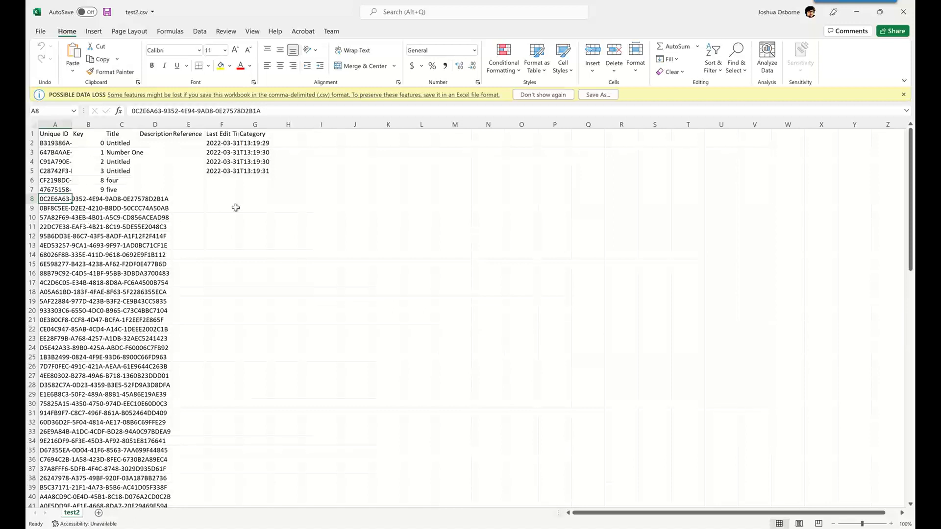
Revisit the GUID generator page and the unused IDs in test2.csv, and return to ARCHICAD.
key("alt+Tab")
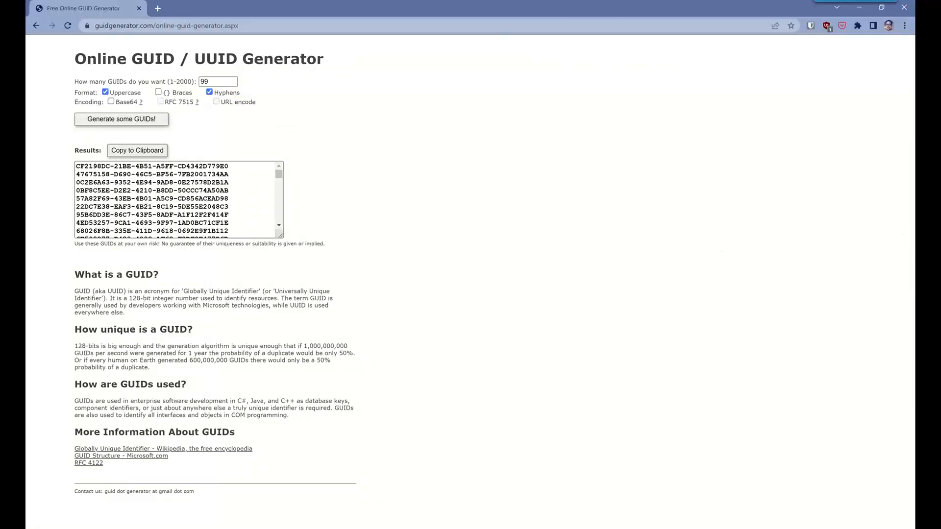
mouse_move(927, 234)
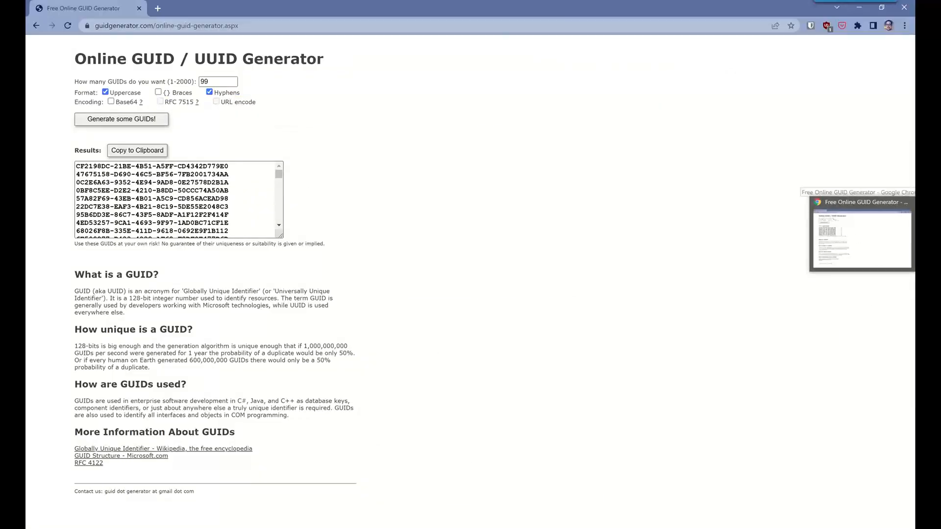
left_click(927, 201)
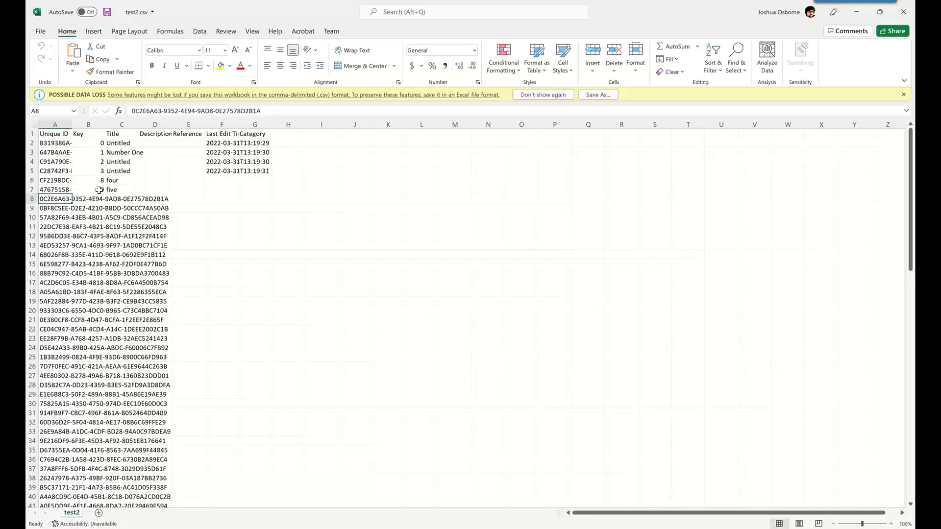
left_click(855, 14)
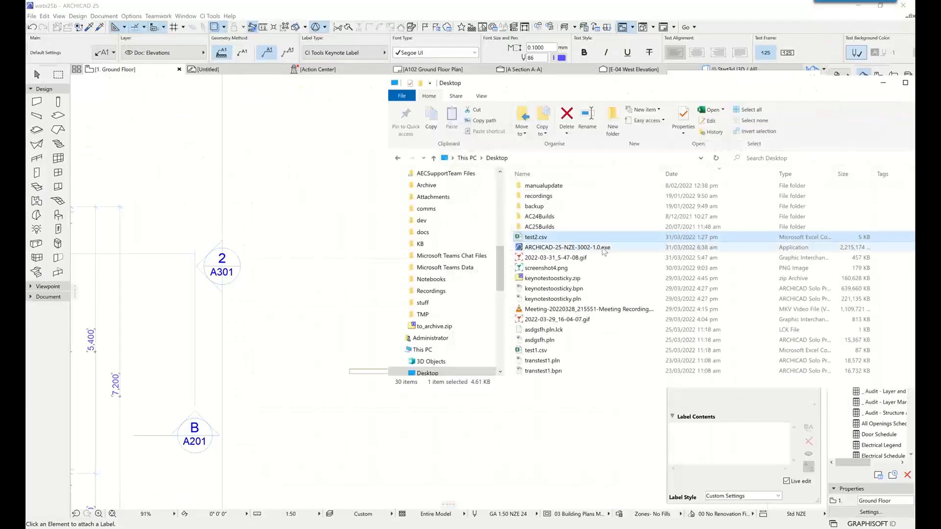
left_click(576, 5)
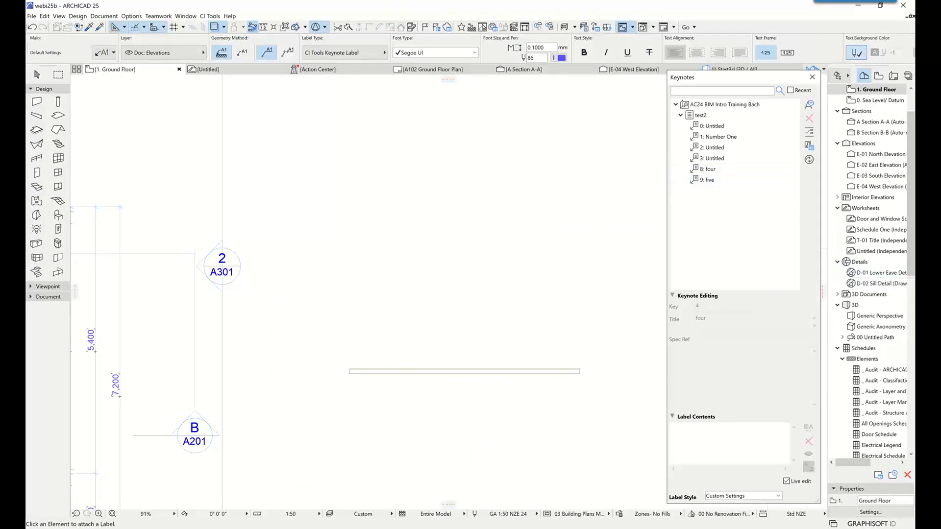
Return to test2.csv in Excel, set the key of keynote five in cell B7 to 11 and save the file.
left_click(923, 279)
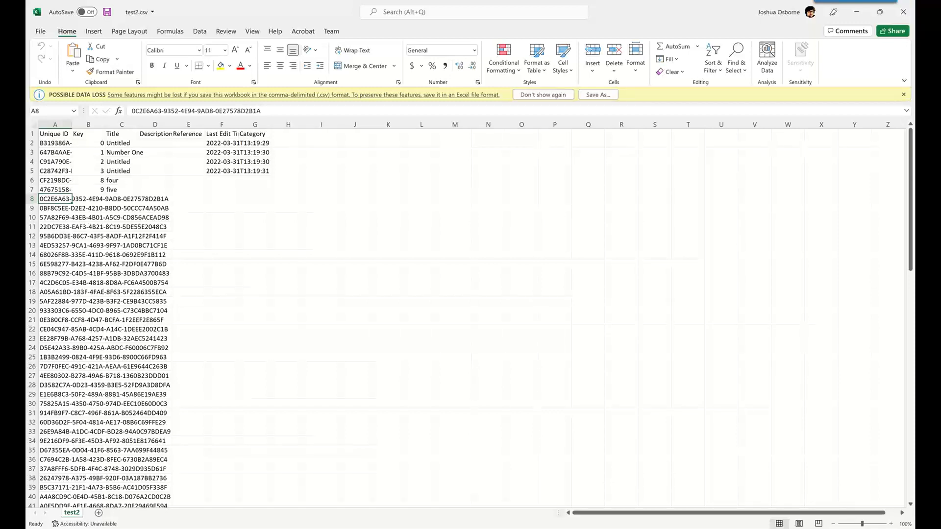
left_click(98, 190)
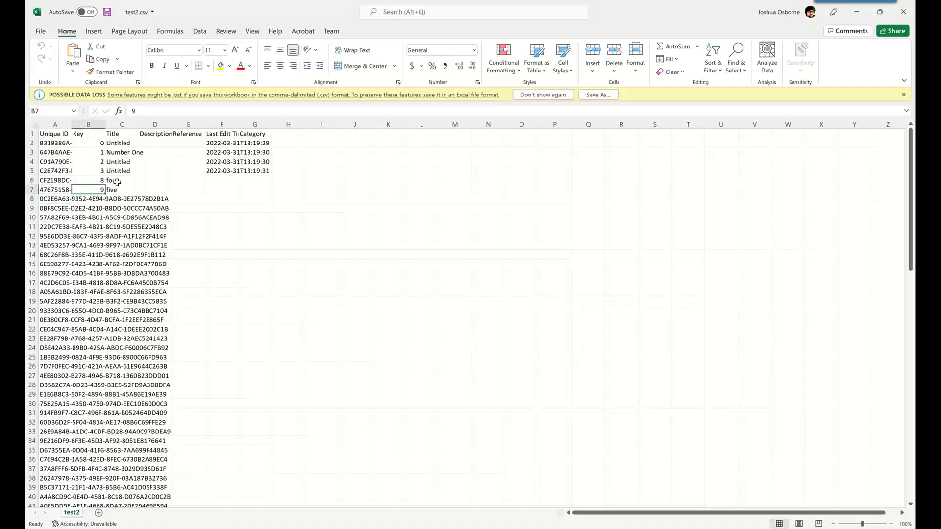
type("11")
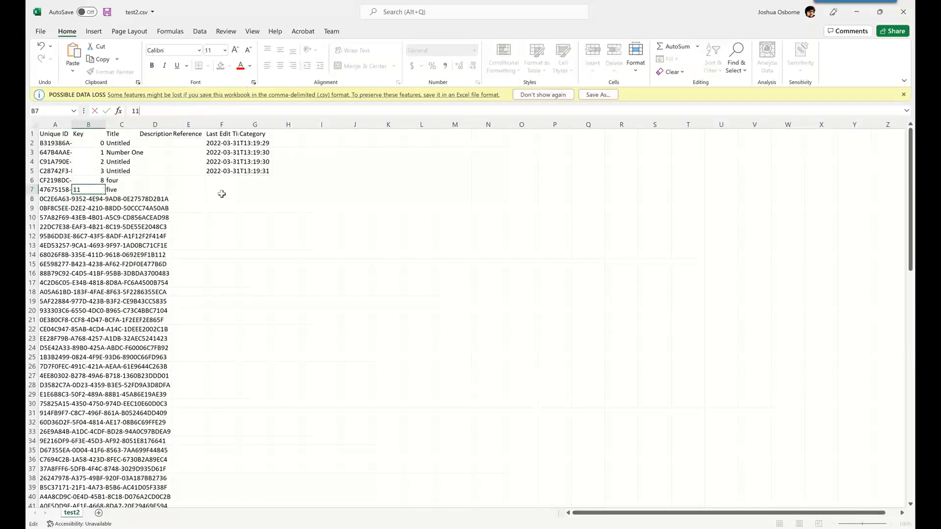
left_click(226, 208)
key("ctrl+s")
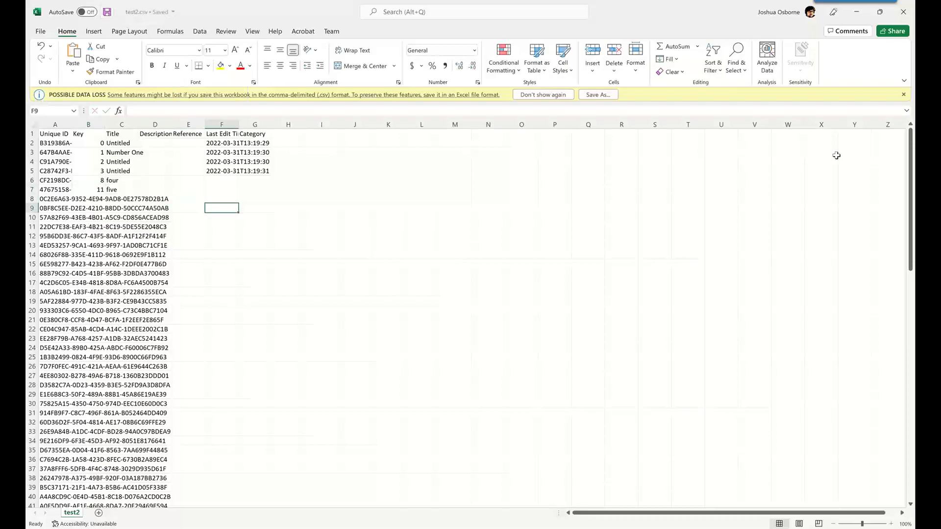
Switch to ARCHICAD, try to update the linked keynotes, cancel the update and dismiss the Keynotes Review.
key("alt+Tab")
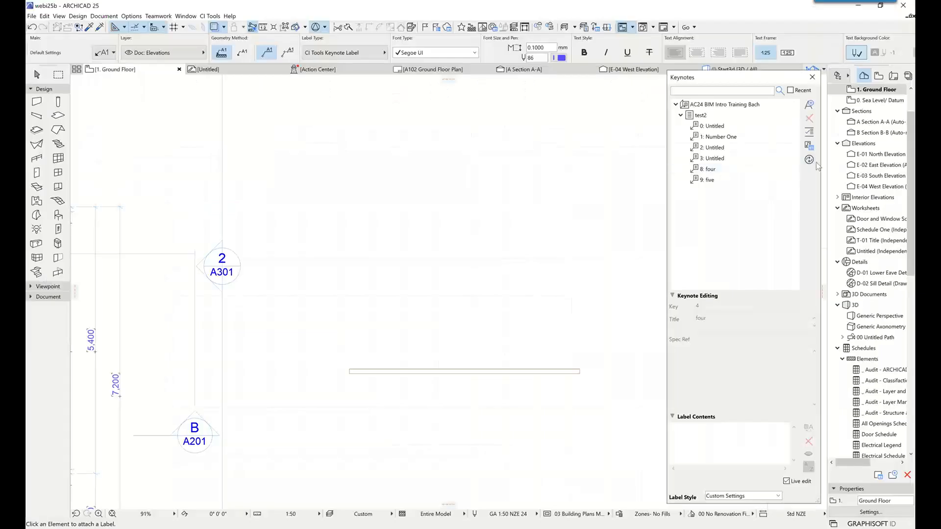
left_click(809, 159)
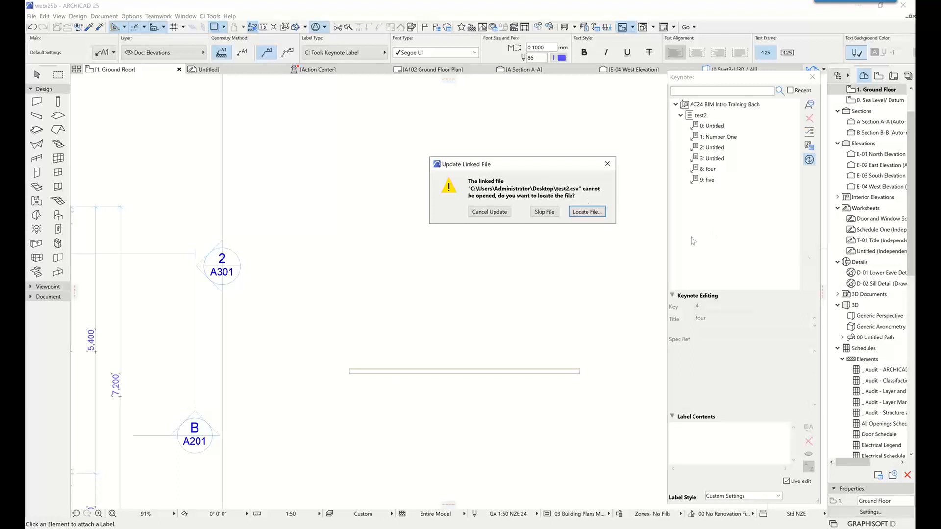
left_click(490, 211)
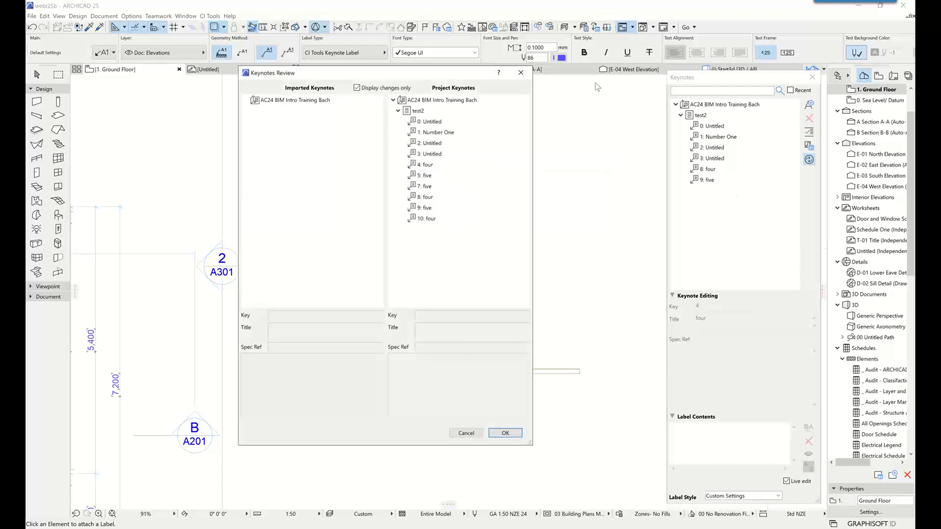
left_click(520, 72)
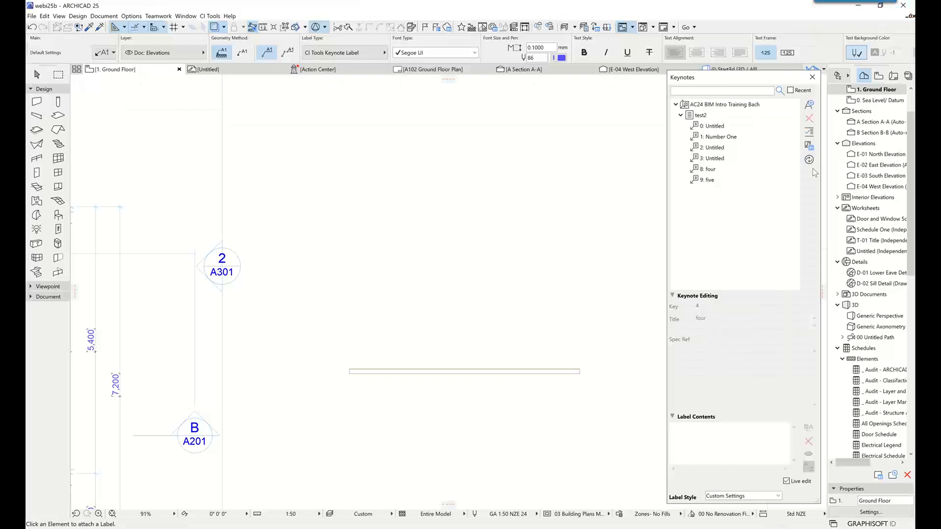
Update the linked keynotes, accept the review of keynote 11: five, and switch to the GUID generator in the browser.
left_click(809, 160)
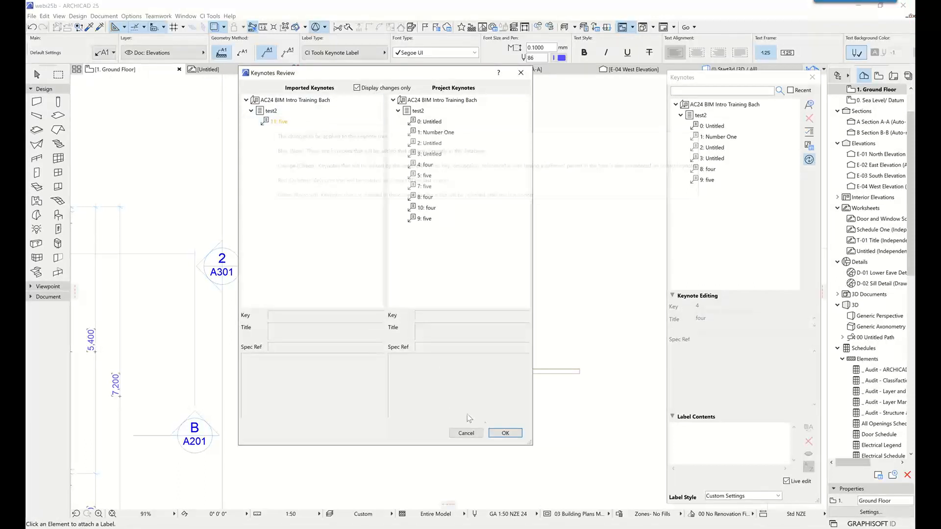
left_click(505, 433)
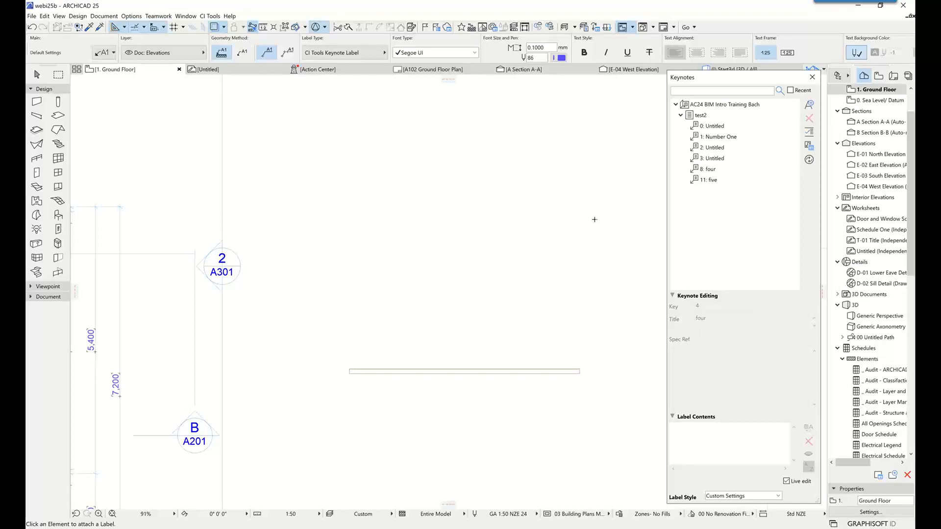
key("alt+Tab")
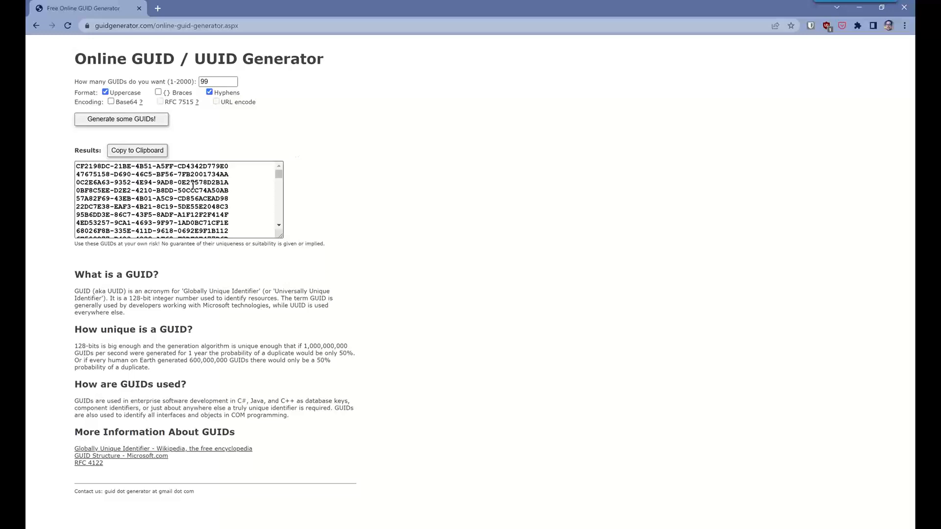
Return to ARCHICAD and add four untitled project keynotes alongside the linked test2 keynotes.
left_click(856, 12)
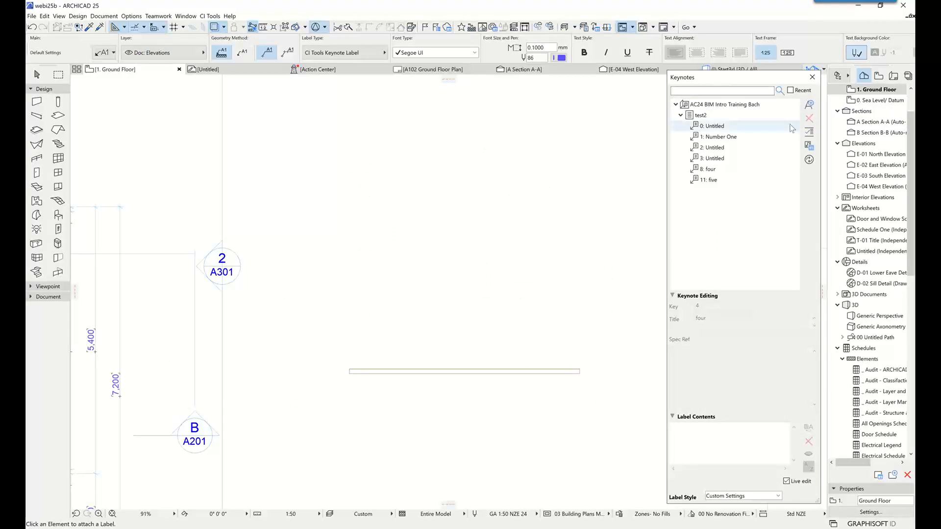
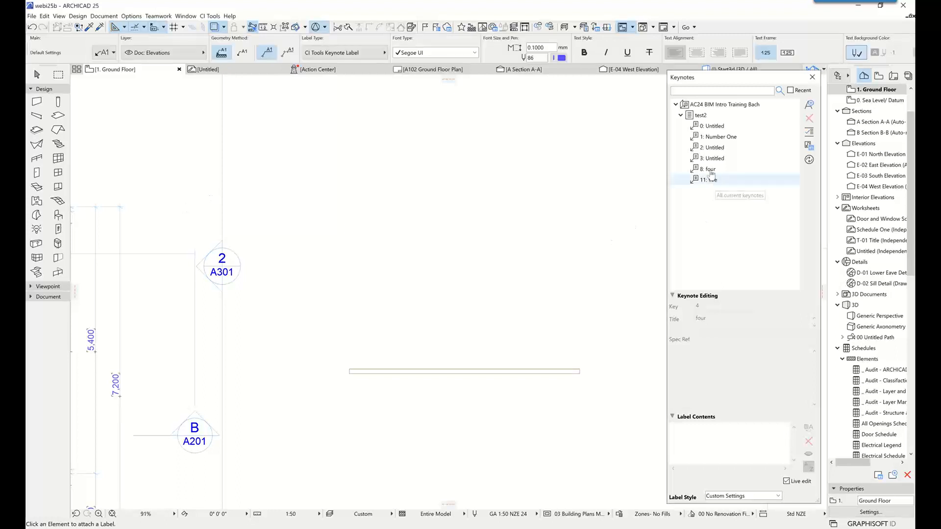
left_click(809, 106)
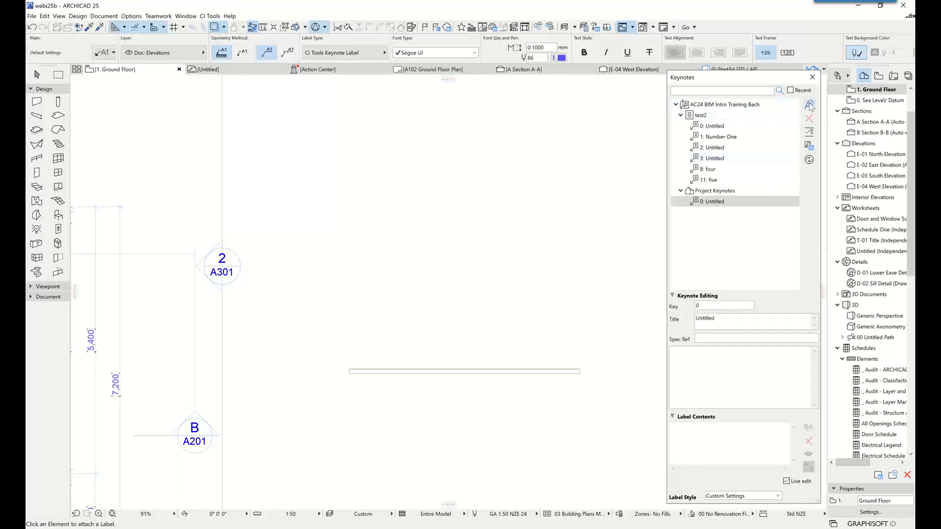
left_click(809, 106)
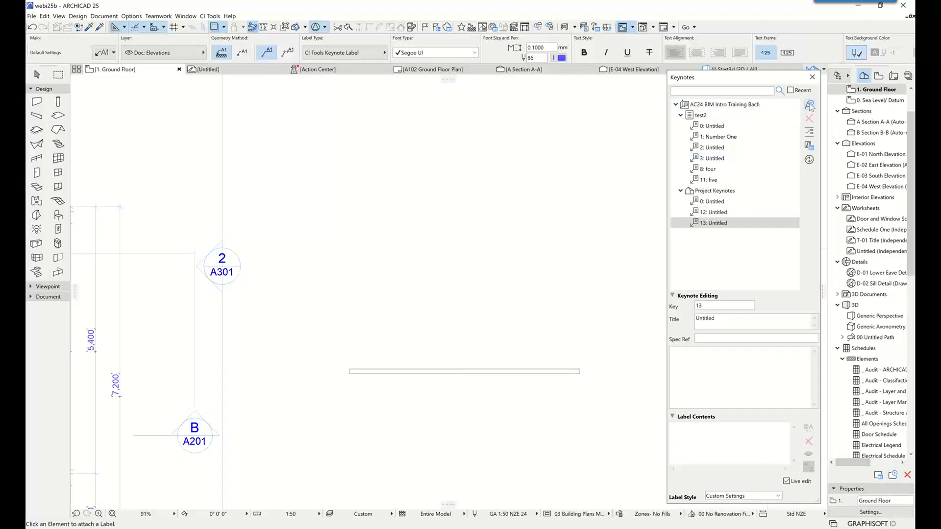
left_click(809, 106)
Set the key of project keynote 13 to 15.
left_click(712, 223)
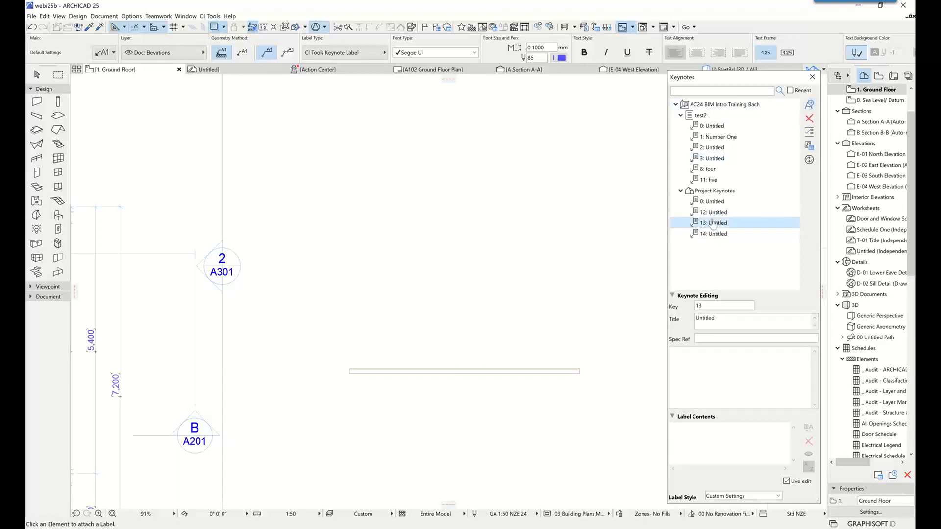
left_click(705, 305)
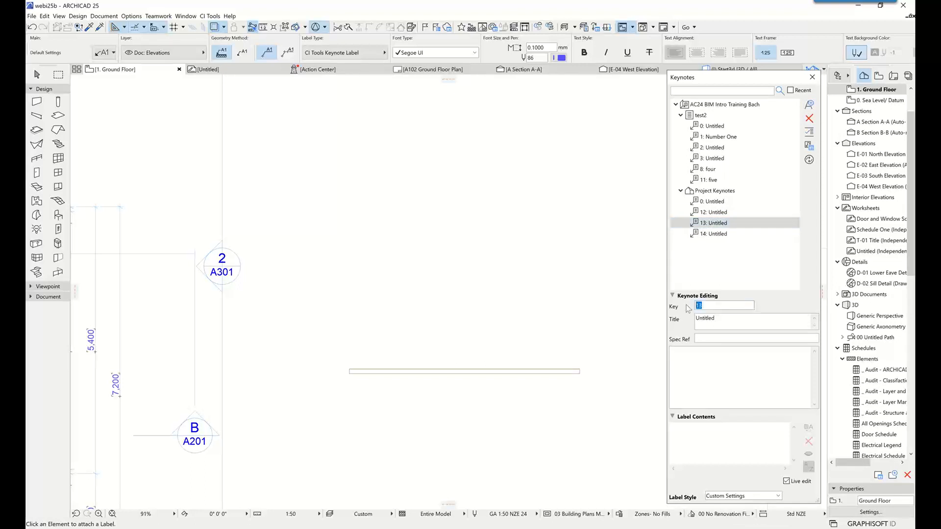
type("15")
key("Return")
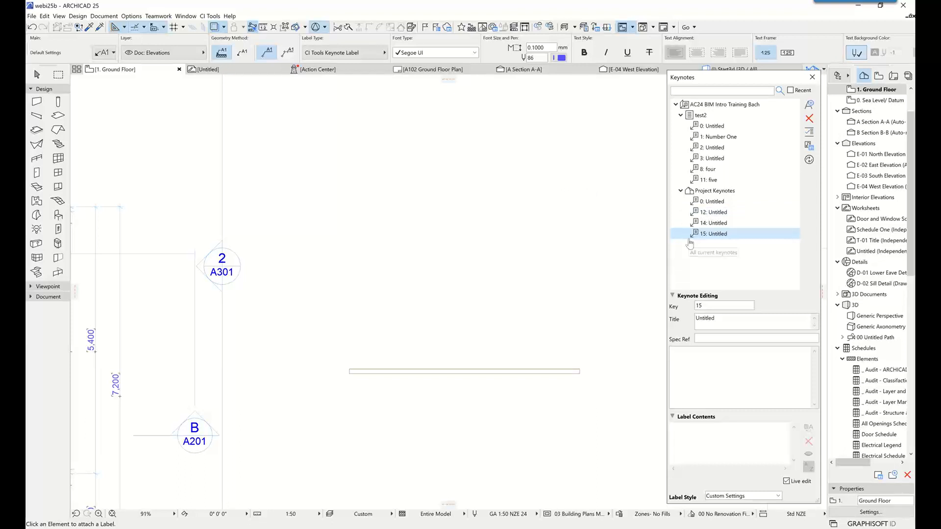
Change the key of project keynote 12 to 5.
left_click(714, 214, "shift")
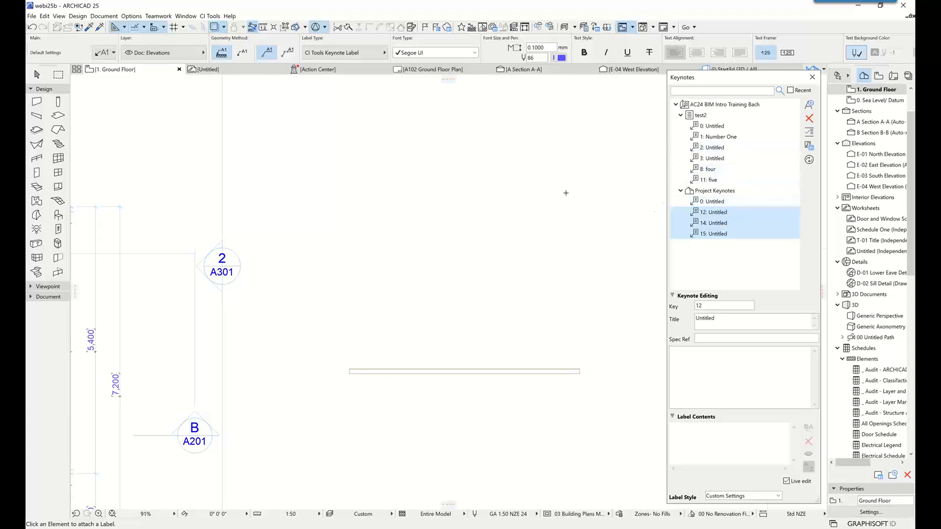
left_click(719, 138)
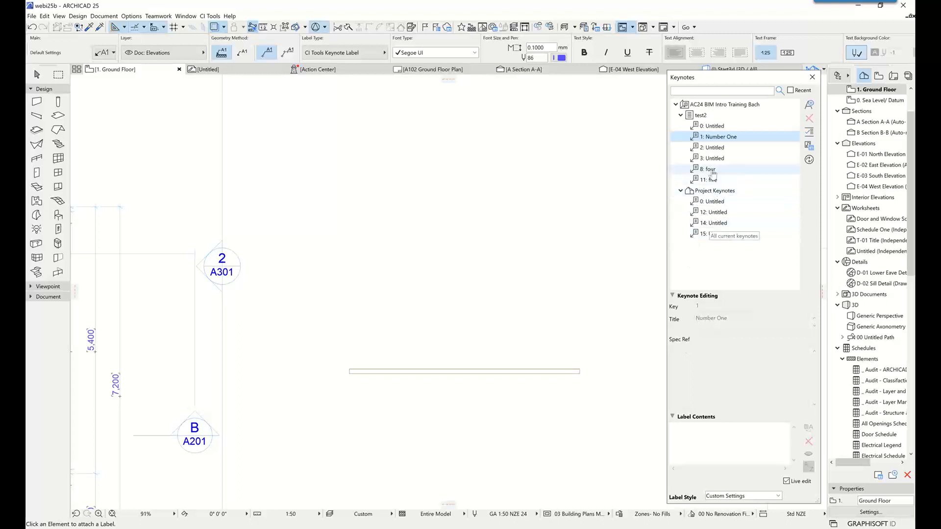
left_click(710, 213)
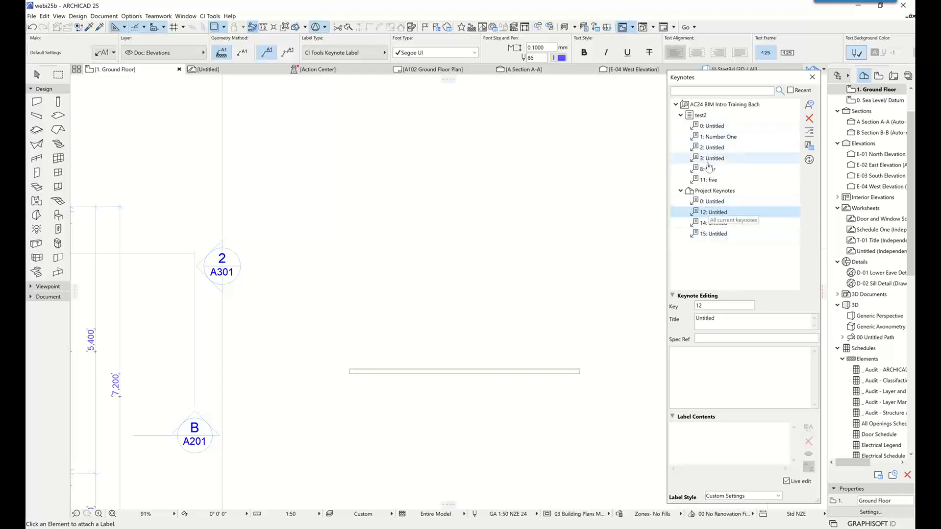
left_click_drag(719, 303, 662, 302)
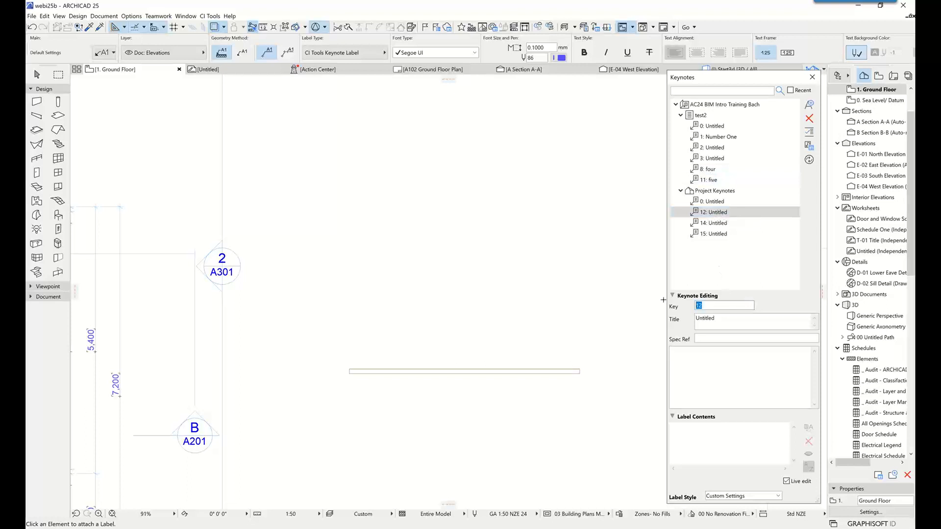
type("5")
left_click(709, 273)
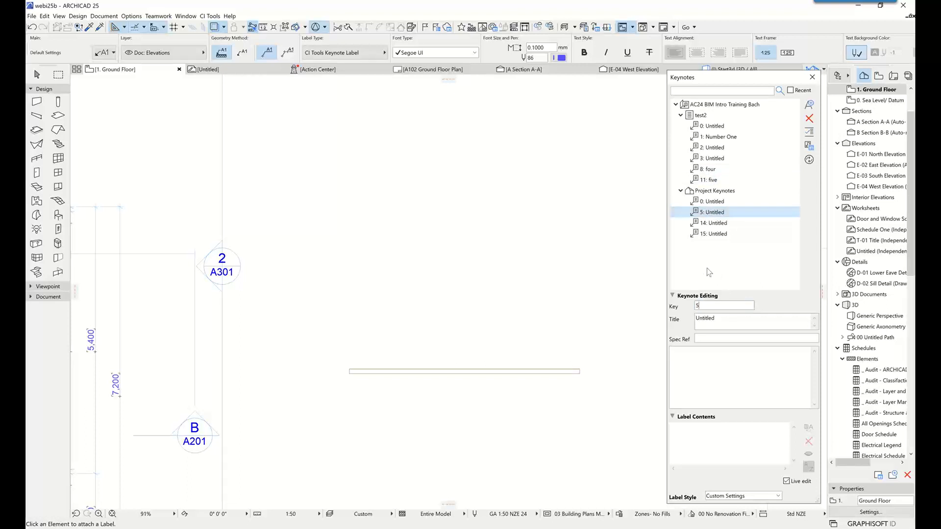
Change the key of project keynote 15 to 13.
left_click(711, 235)
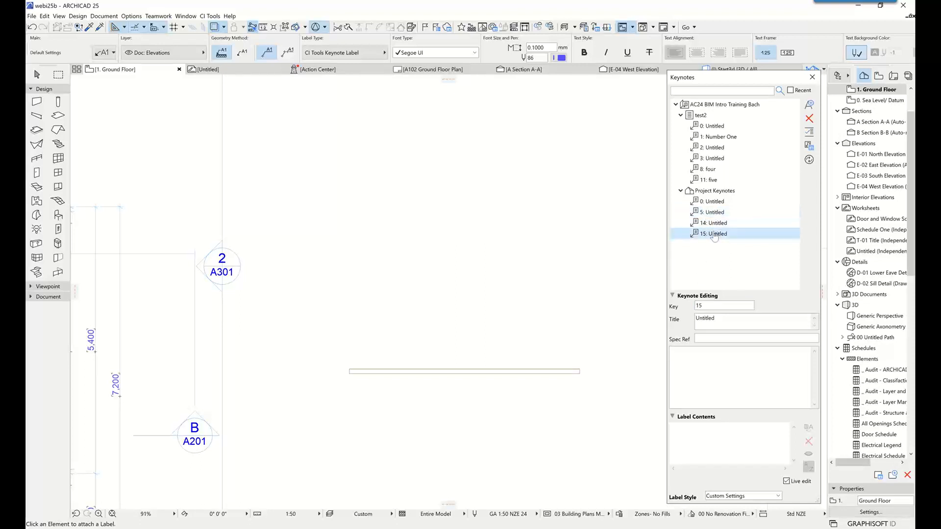
key("Tab")
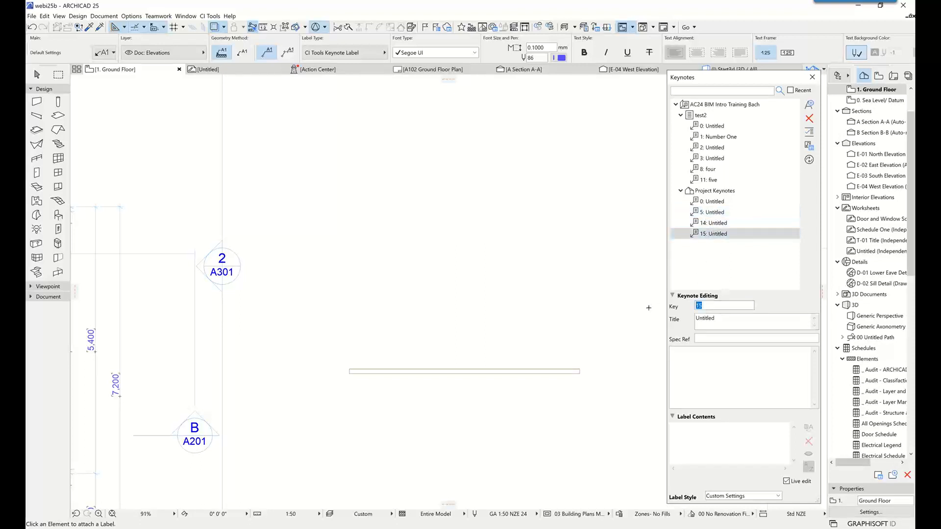
type("13")
key("Return")
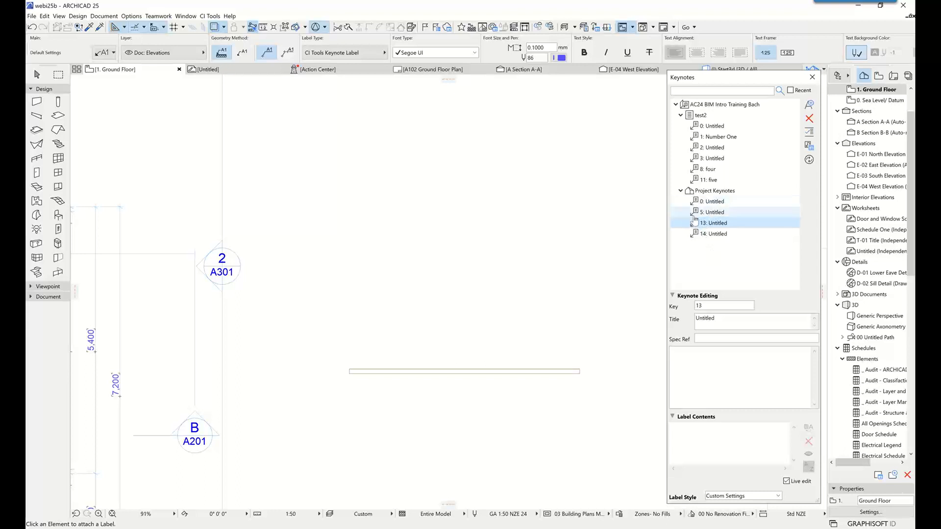
mouse_move(697, 224)
left_mouse_down()
mouse_move(686, 207)
mouse_move(696, 229)
mouse_move(688, 241)
mouse_move(695, 224)
left_mouse_up()
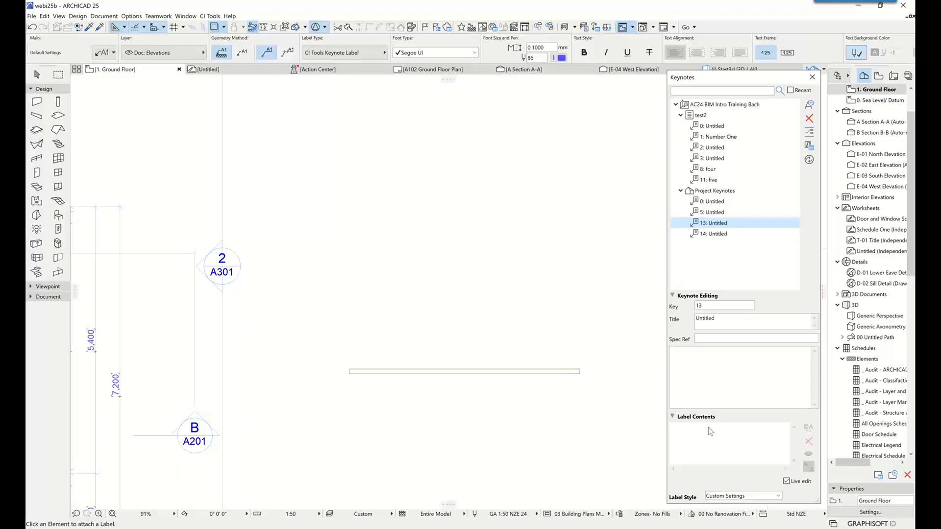
Open the Model View Options and examine the floor plan detail levels for skylights, keeping Medium.
left_click(125, 16)
key("Left")
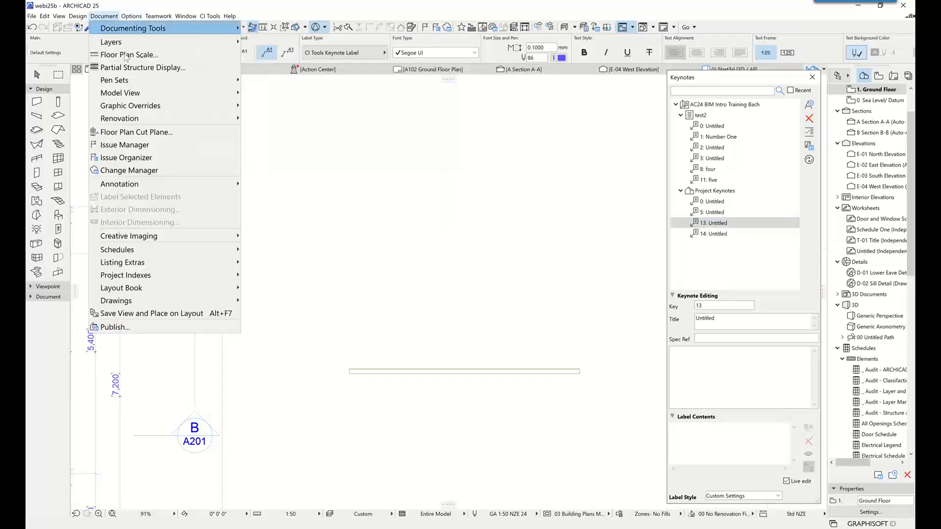
left_click(267, 93)
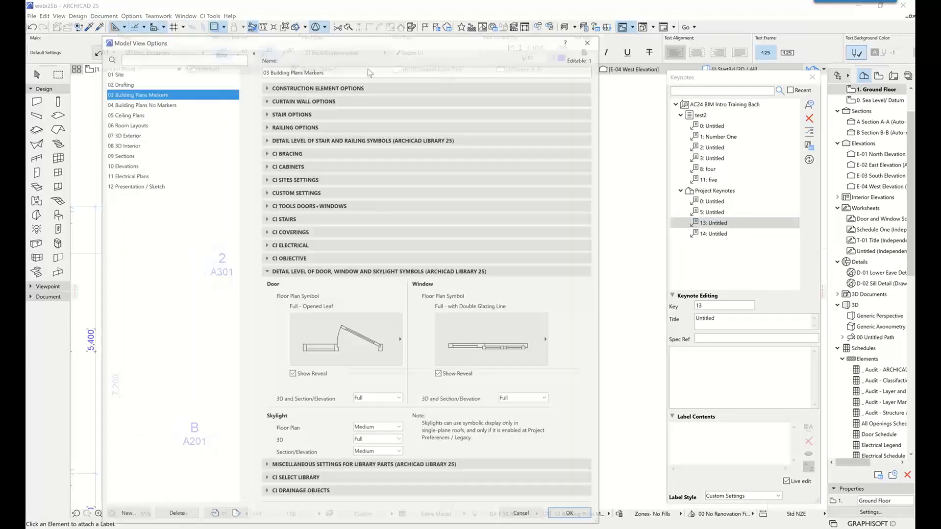
left_click_drag(383, 45, 645, 22)
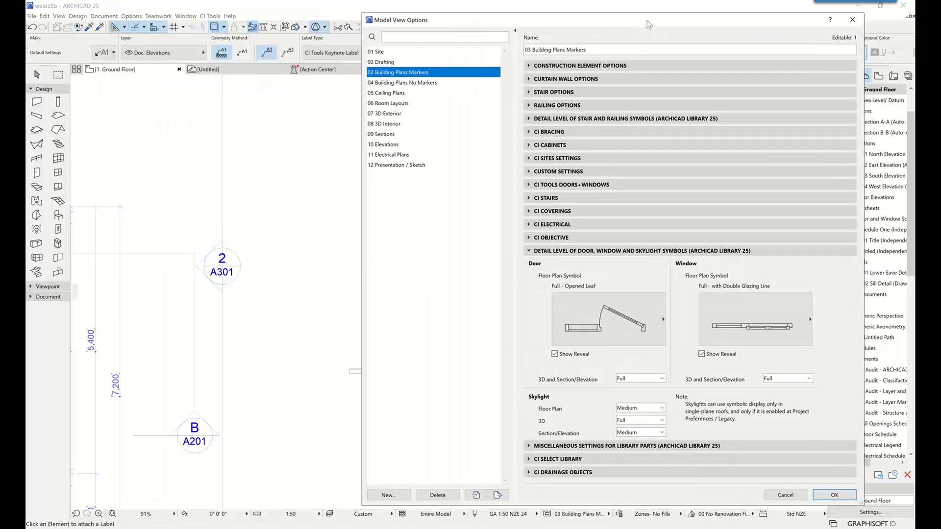
left_click(629, 409)
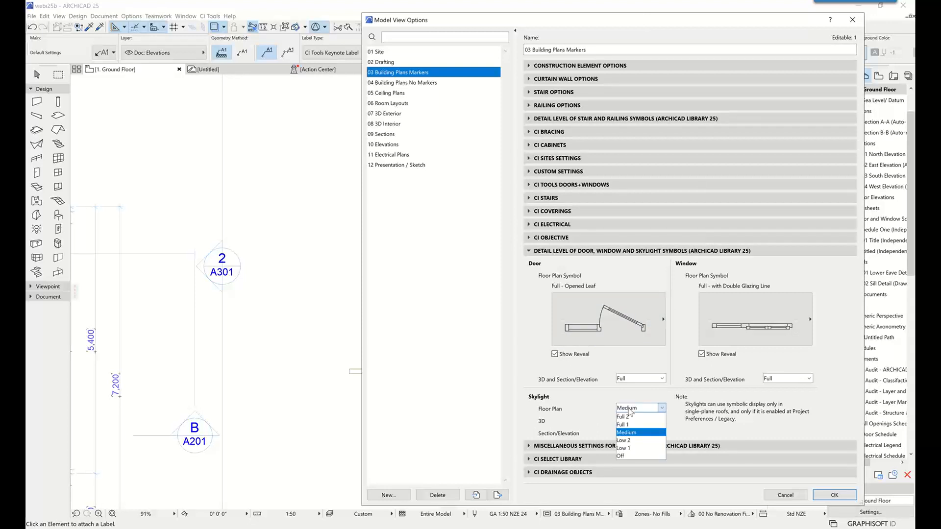
left_click(629, 410)
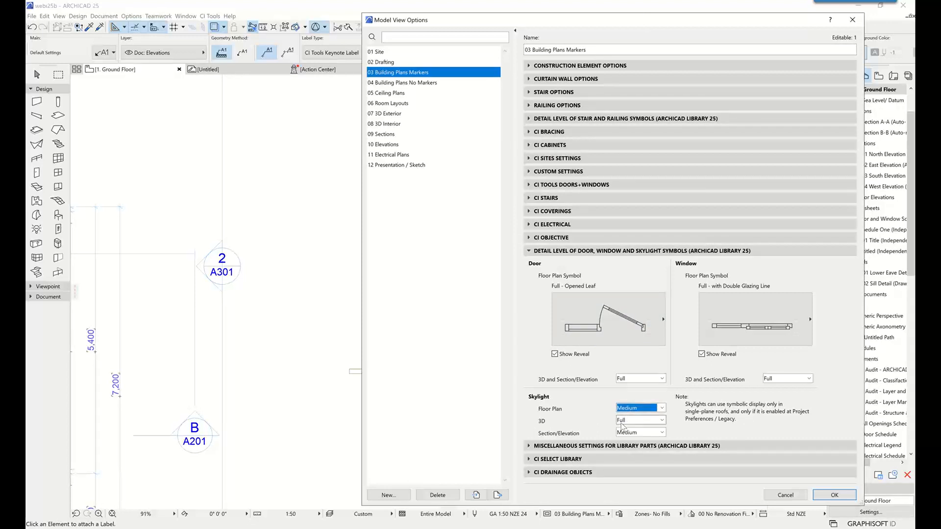
left_click(630, 409)
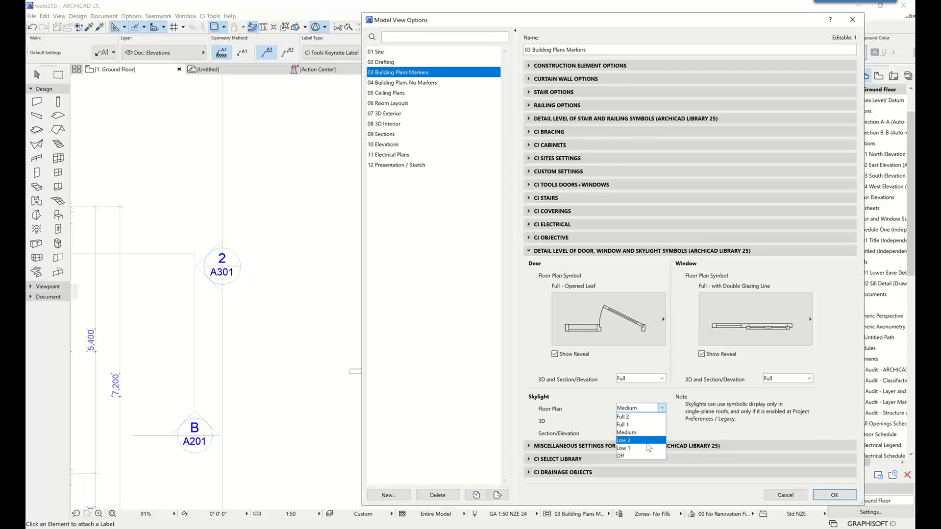
left_click(627, 432)
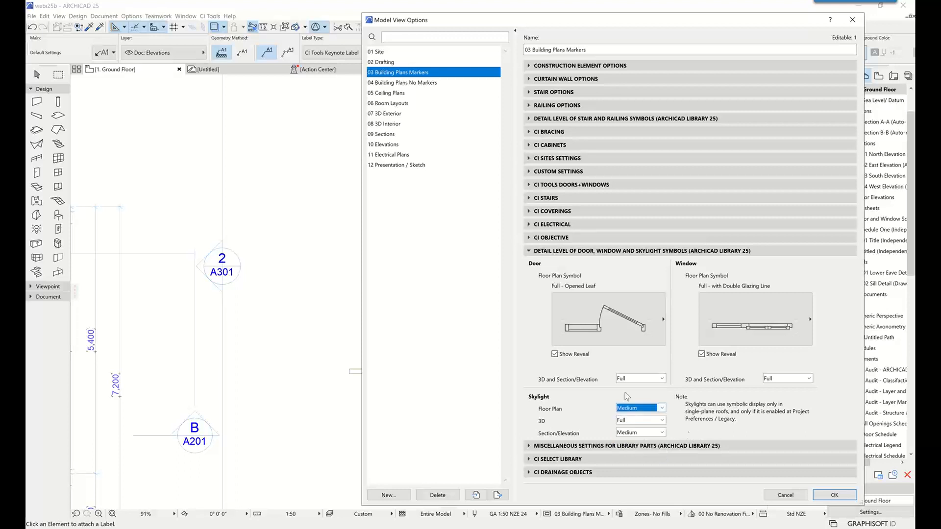
Examine the door floor plan symbols and the skylight detail levels again, and close the Model View Options.
left_click(602, 318)
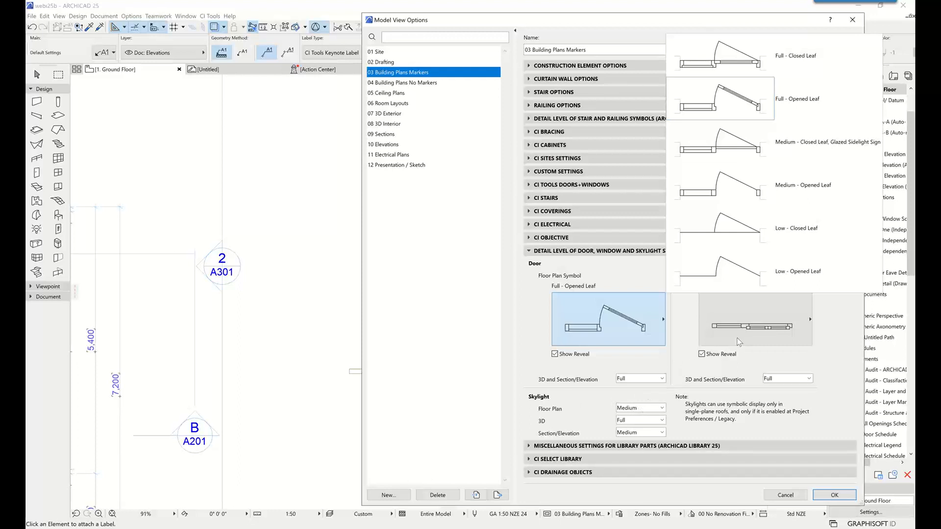
left_click(658, 410)
left_click(658, 409)
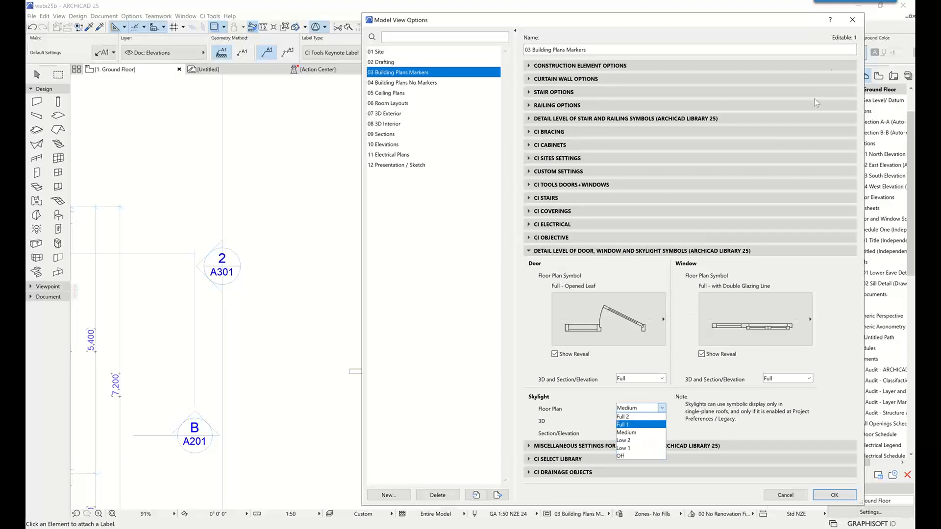
left_click(850, 23)
left_click(848, 19)
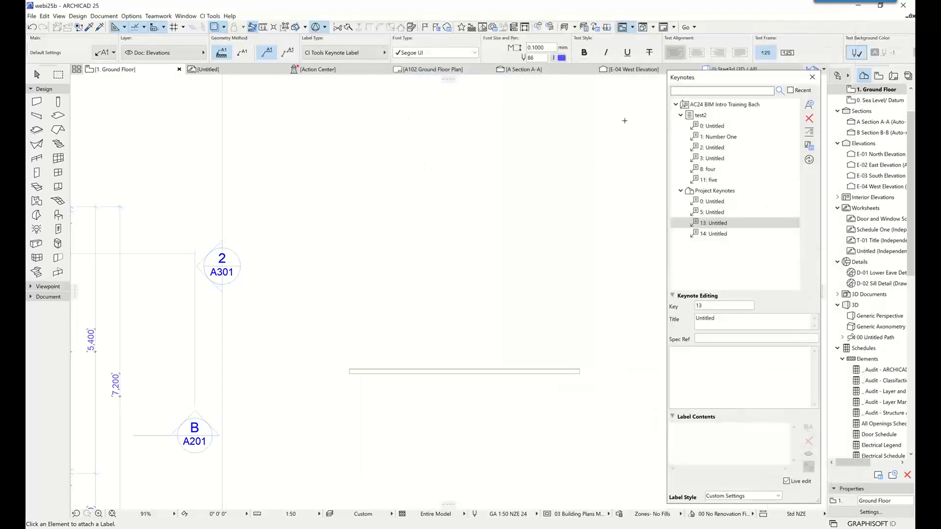